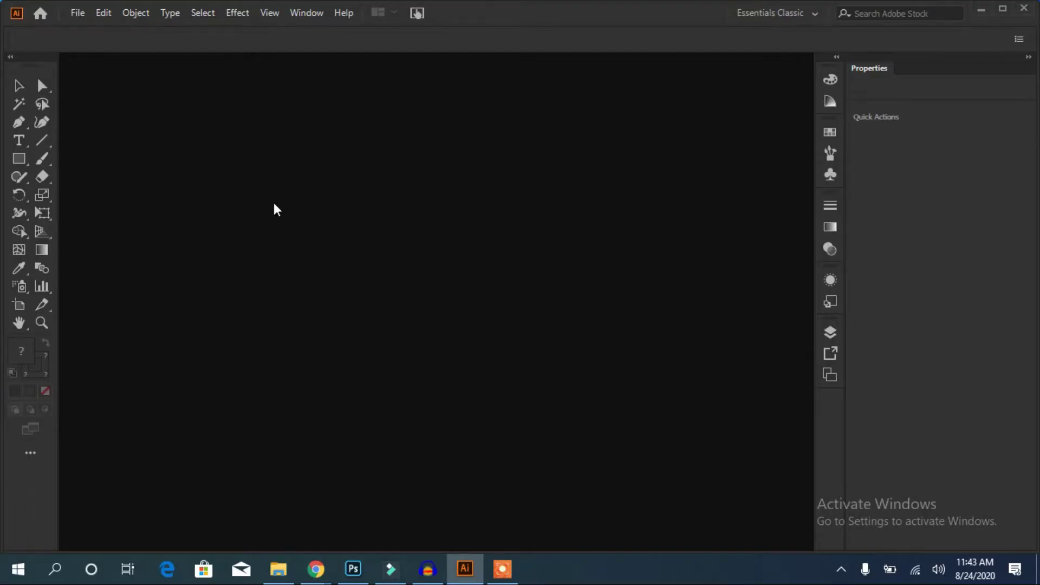
Step: Create a new 1280 × 800 RGB document, Untitled-1, with one blank artboard
left_click(79, 17)
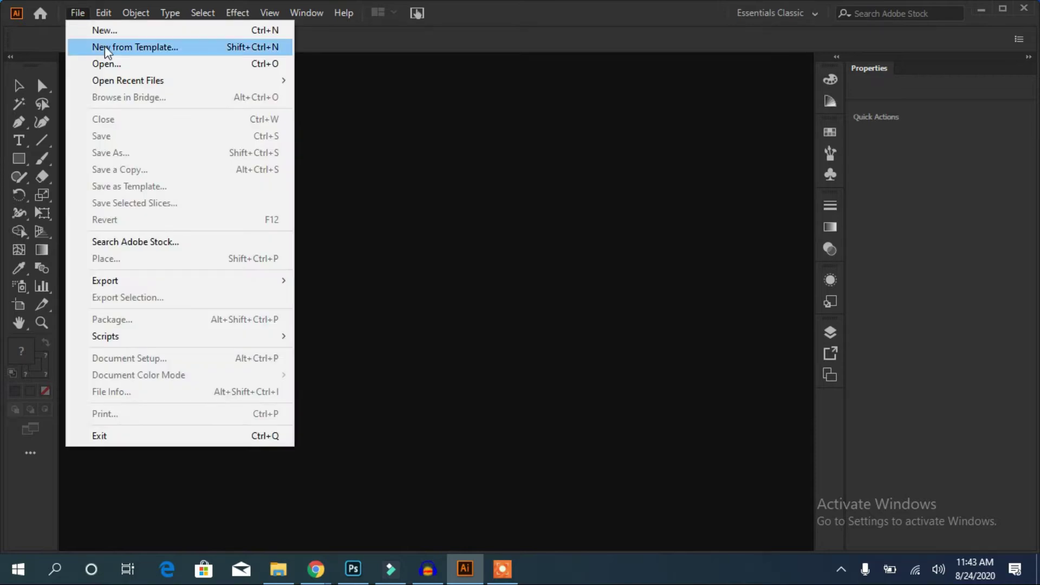
left_click(106, 34)
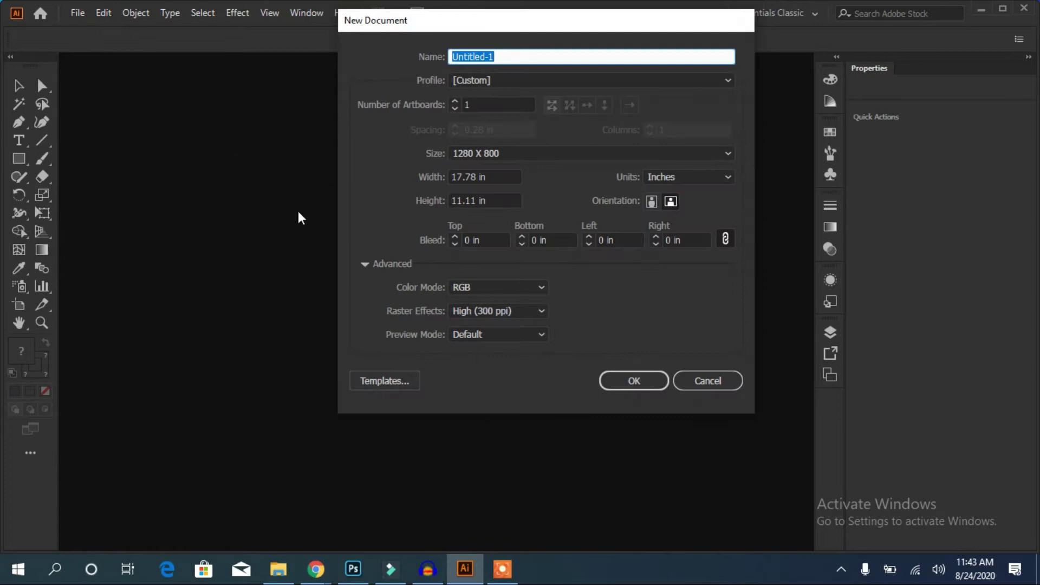
left_click(639, 381)
left_click(19, 163)
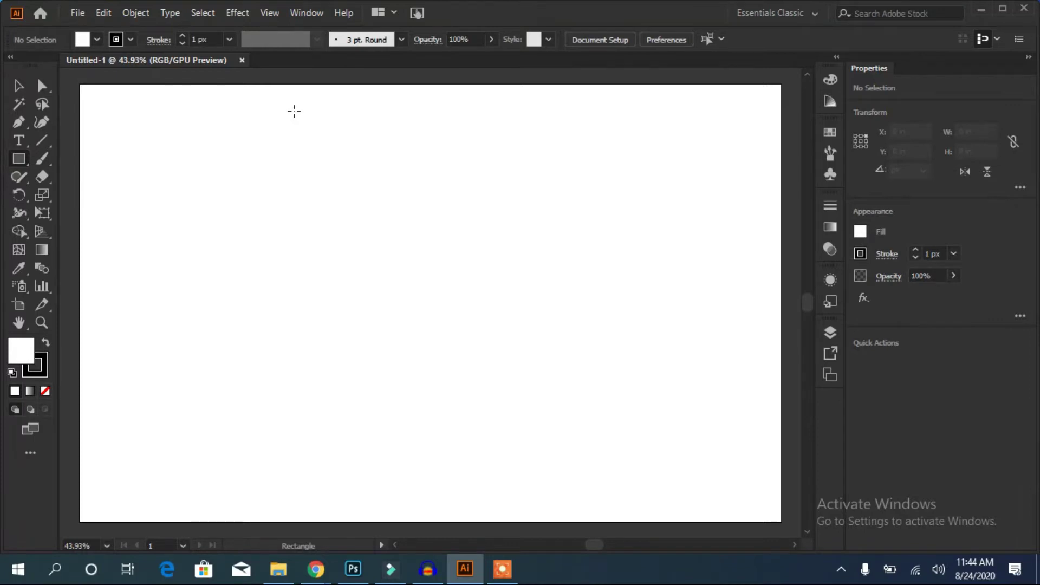
Step: Draw a large black-outlined rectangle, about 10.46 × 9.57 in, and shift it left toward the artboard centre
left_click_drag(294, 111, 707, 489)
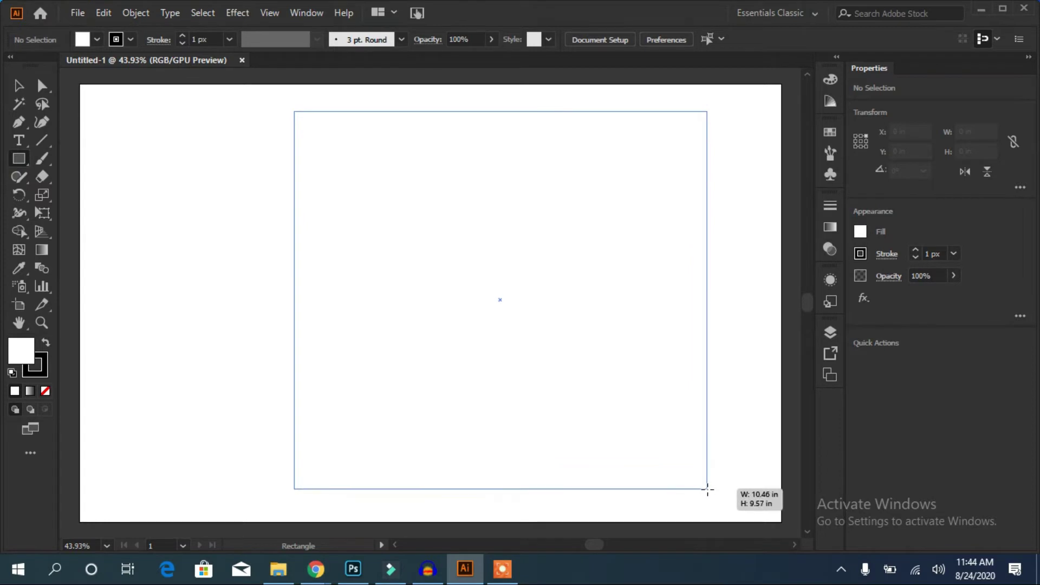
left_click_drag(708, 490, 707, 489)
left_click_drag(500, 299, 458, 299)
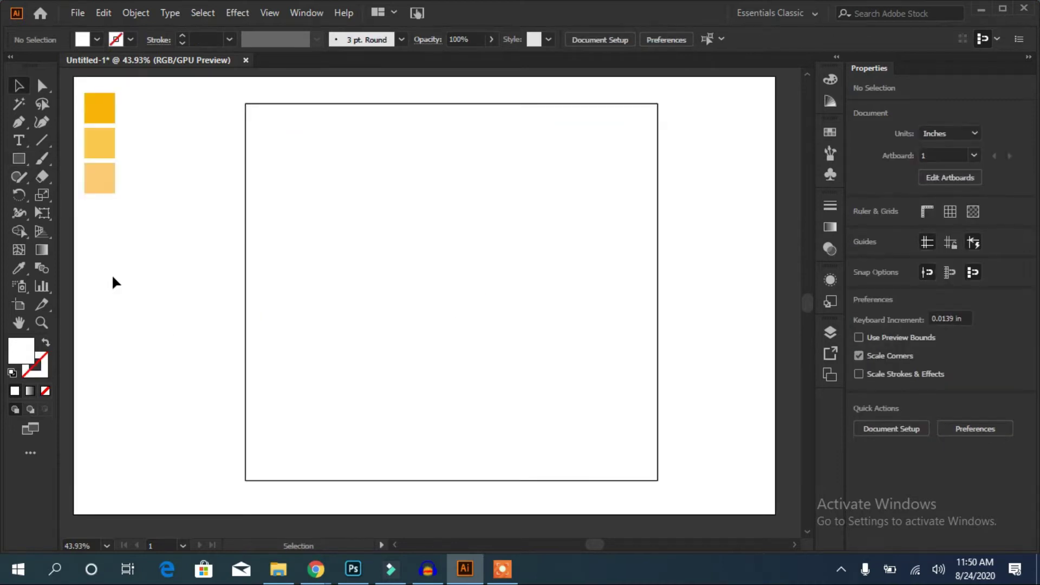
Step: Draw a white 3.153 in circle with the Ellipse Tool over the rectangle's top-left corner
left_click(18, 160)
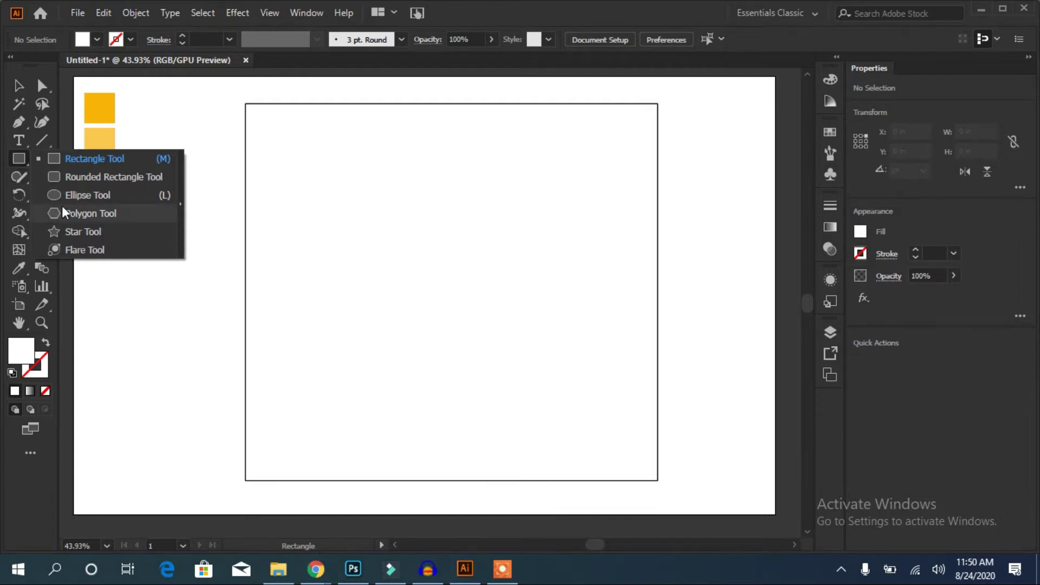
left_click(65, 199)
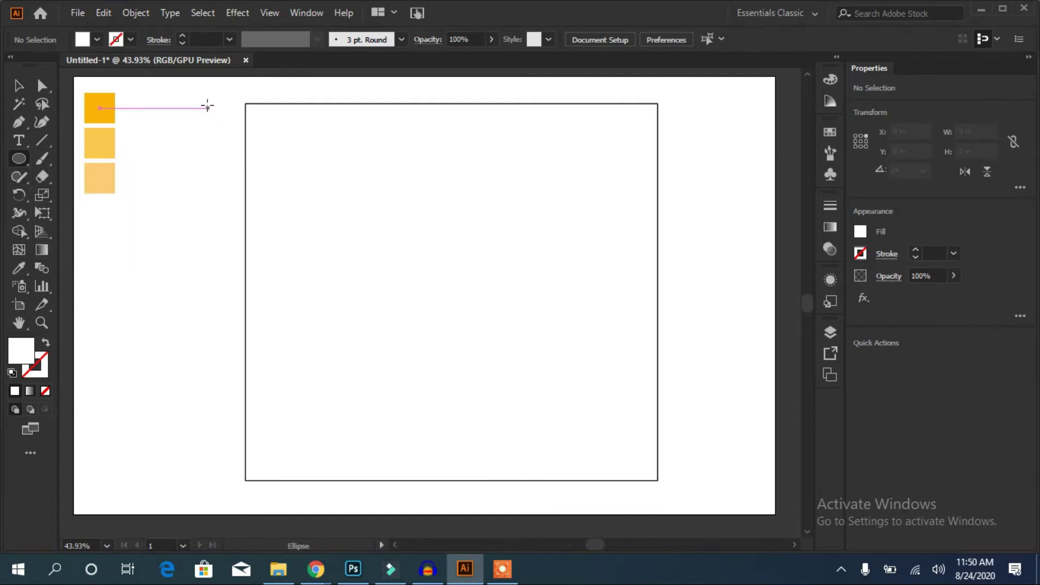
left_click_drag(200, 102, 329, 225)
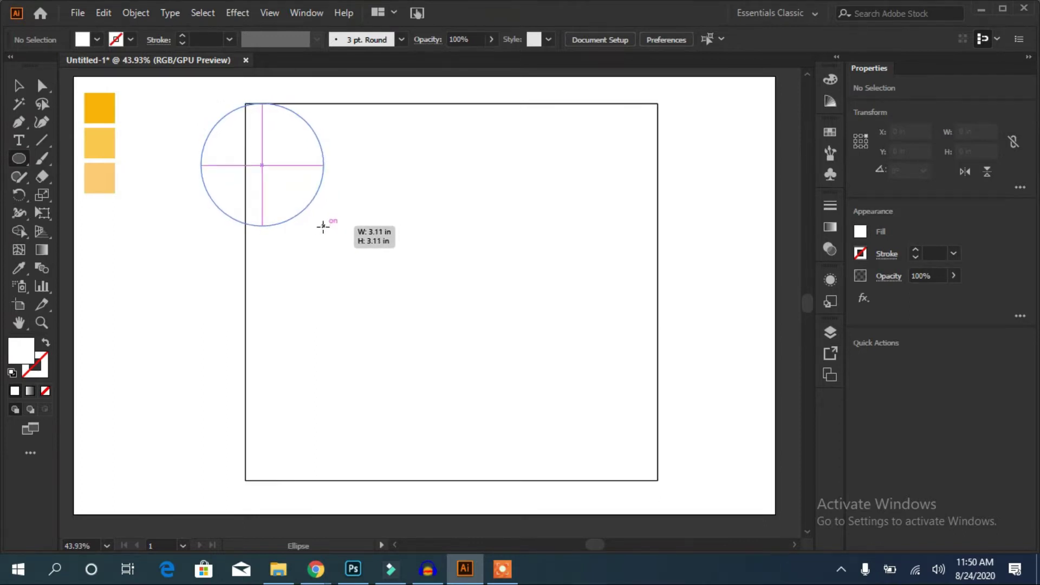
left_click_drag(329, 225, 325, 227)
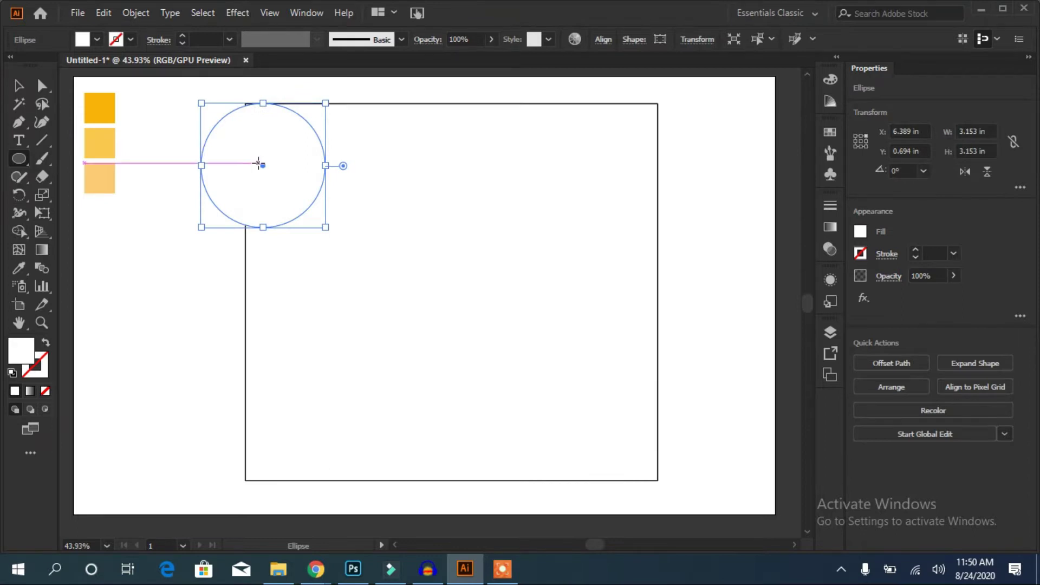
left_click(19, 86)
left_click(427, 103)
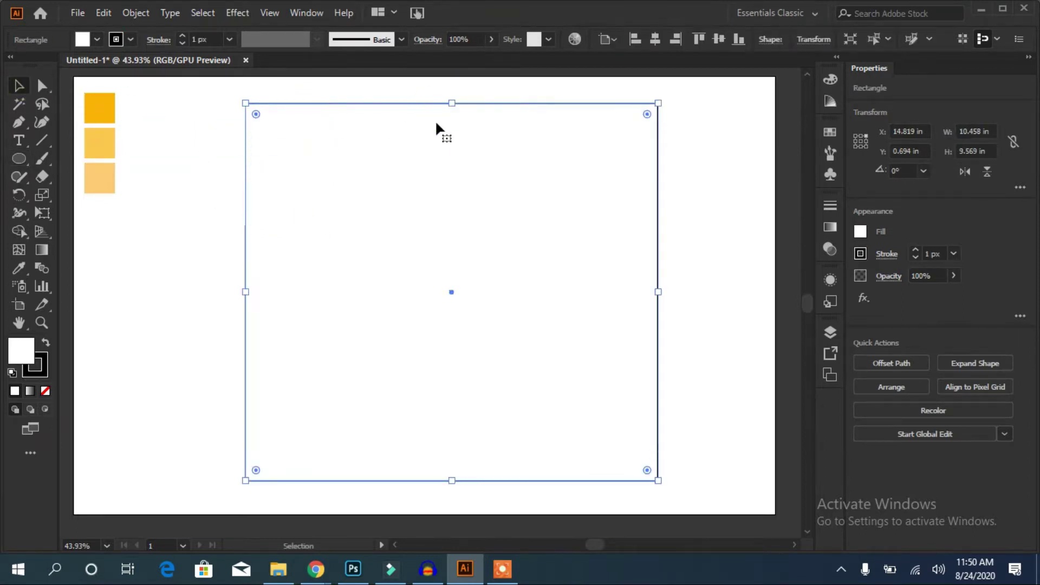
Step: Lock the large background rectangle inside Layer 1 in the Layers panel
left_click(831, 333)
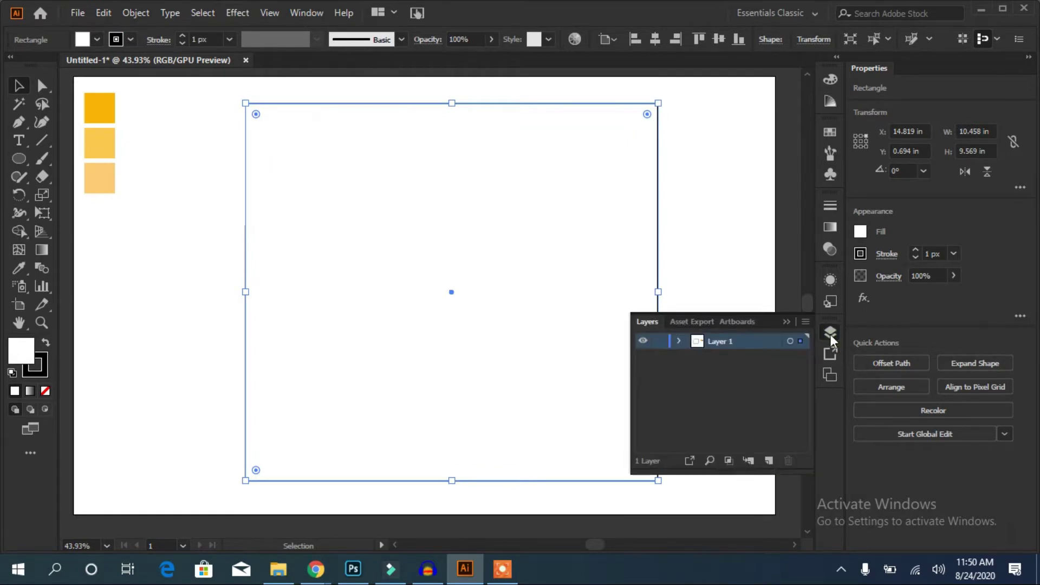
left_click(679, 341)
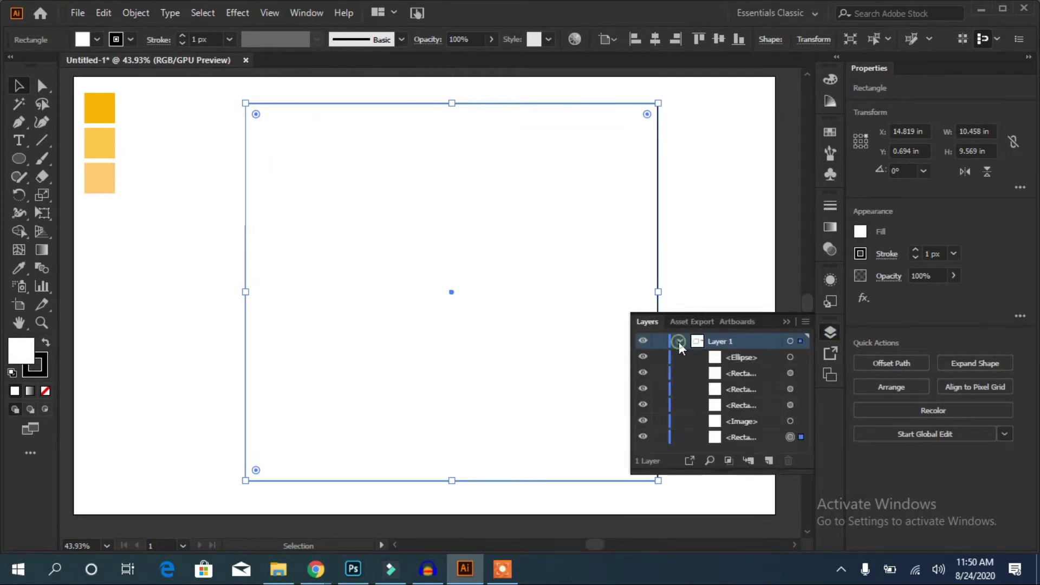
left_click(659, 437)
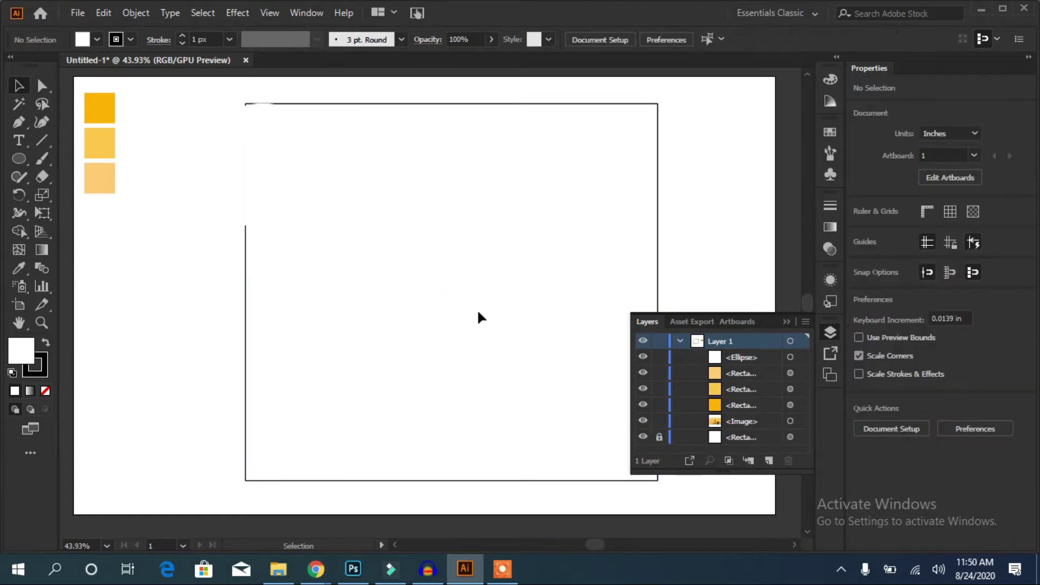
Step: Fill the circle with the darkest yellow, sampled from the top colour square with the Eyedropper
left_click(279, 176)
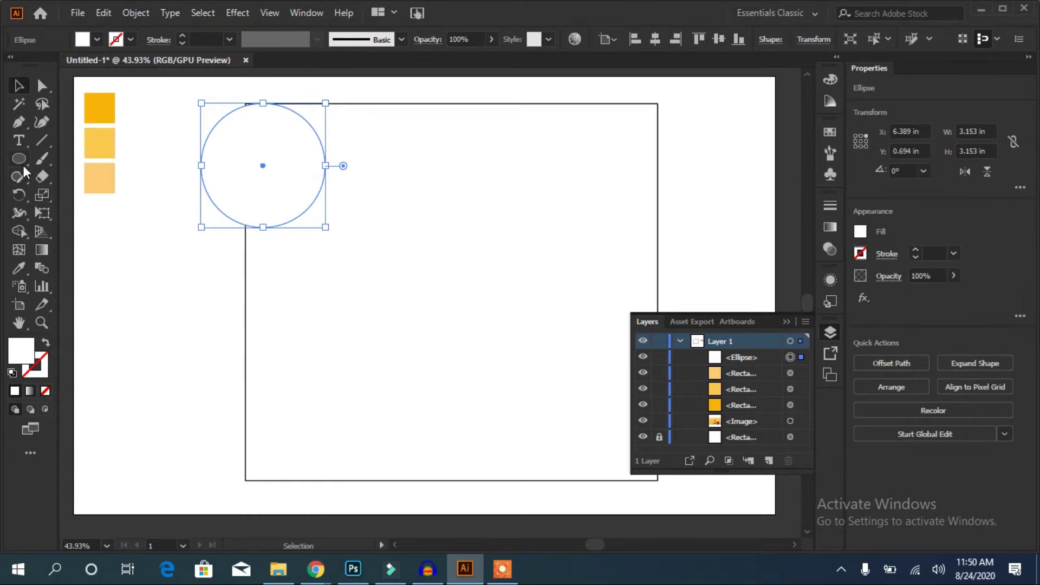
left_click(19, 269)
left_click(104, 102)
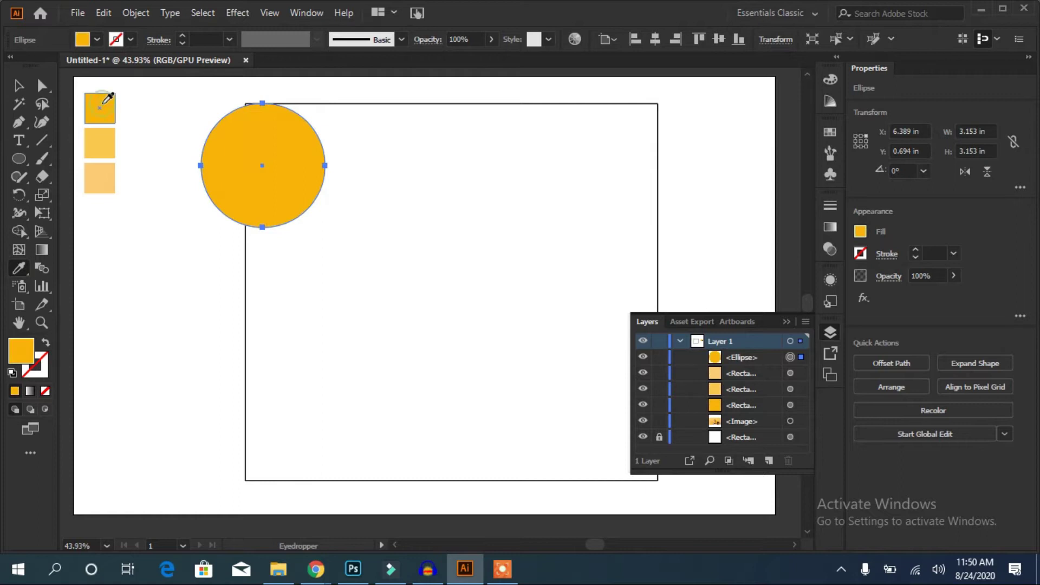
left_click(18, 88)
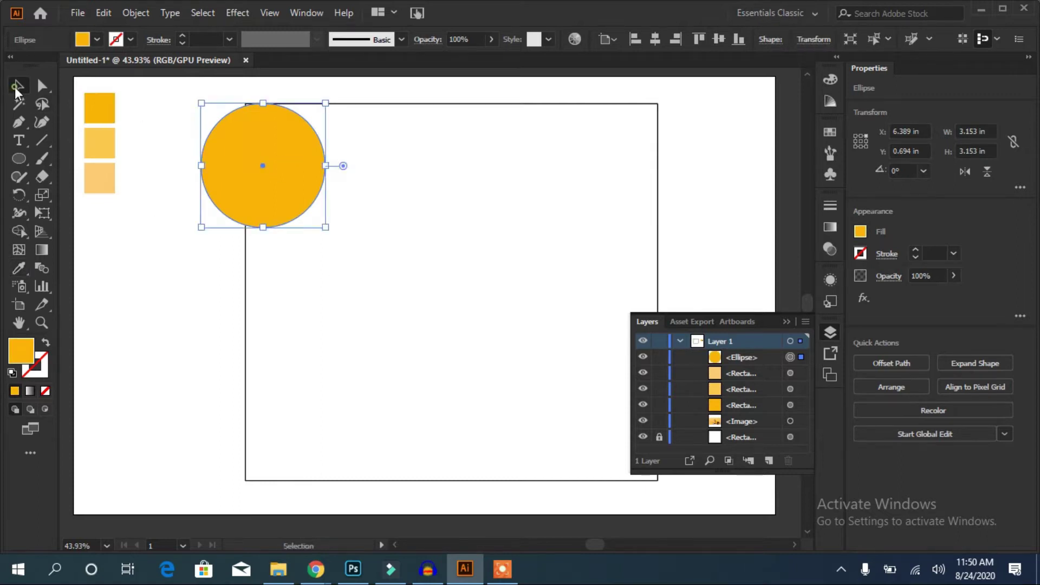
Step: Move the yellow circle onto the rectangle's top edge and place a copy over the bottom-right corner
mouse_move(280, 169)
left_mouse_down()
mouse_move(281, 136)
mouse_move(595, 423)
left_mouse_up()
left_click(787, 322)
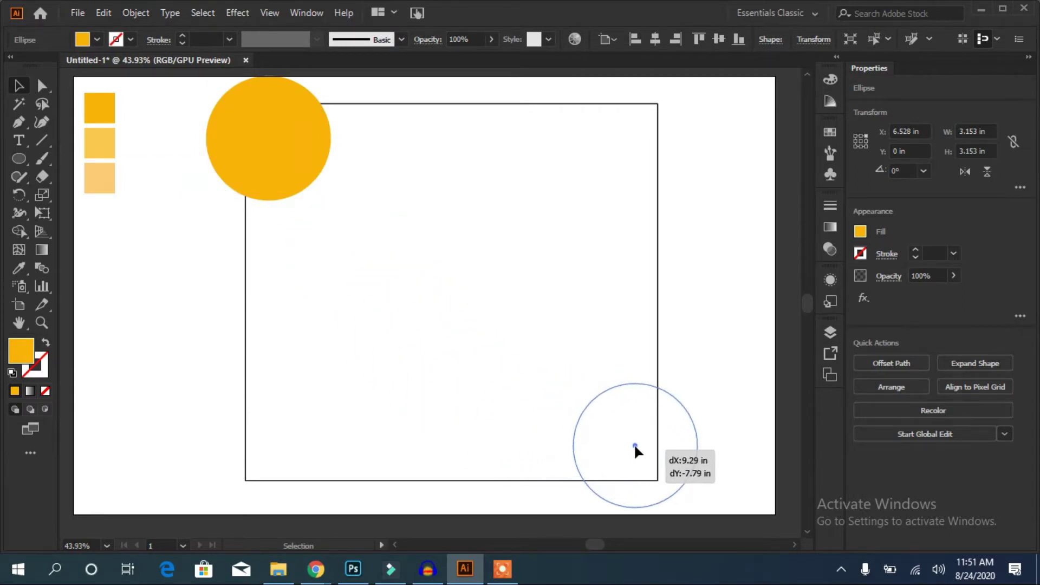
mouse_move(595, 424)
left_mouse_down()
mouse_move(651, 464)
mouse_move(654, 481)
left_mouse_up()
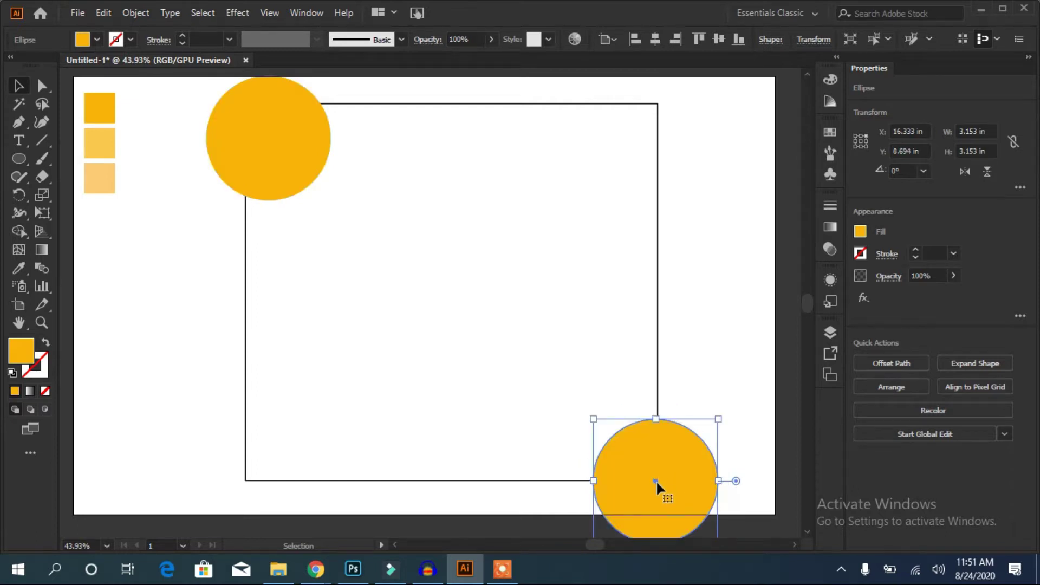
left_click(24, 159)
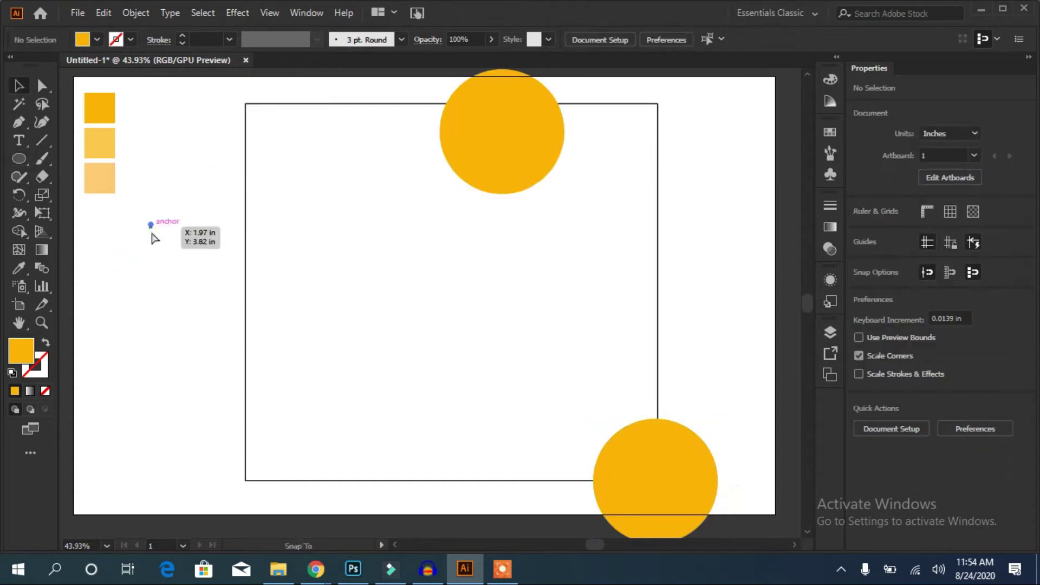
Step: Build a vertical column of tiny yellow dots by copying one dot and repeating with Ctrl+D
left_click_drag(151, 234, 151, 237)
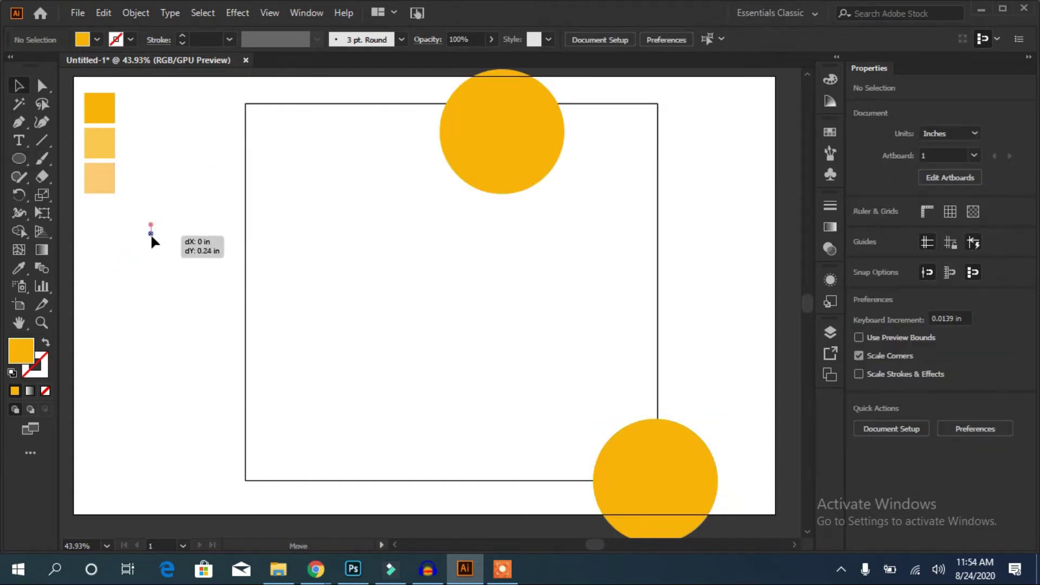
left_click_drag(151, 233, 151, 233)
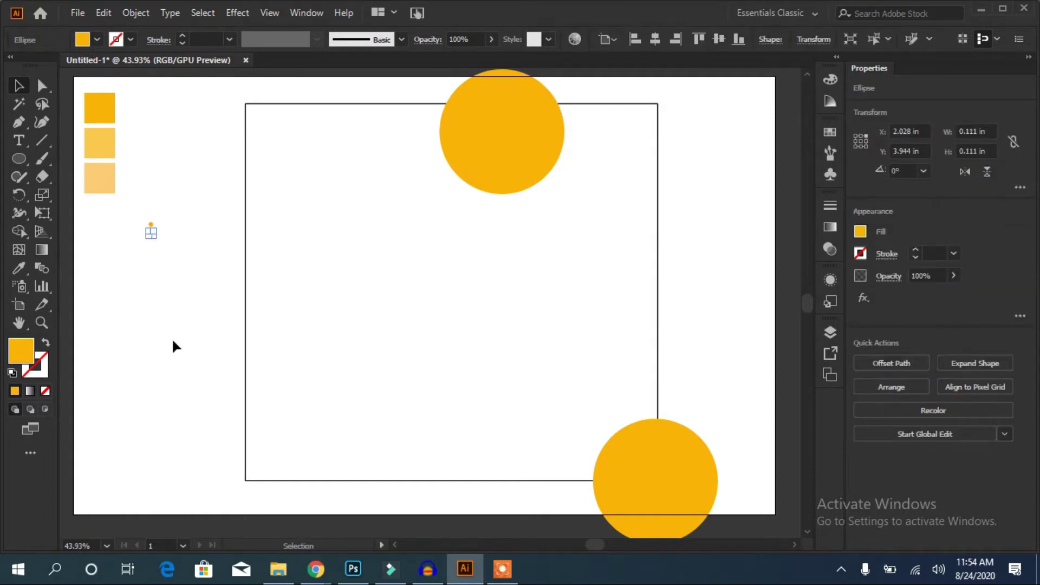
key("a")
key("ctrl+d")
key("ctrl+d")
key("ctrl+d")
key("ctrl+d")
key("ctrl+d")
key("ctrl+d")
key("ctrl+d")
key("ctrl+d")
key("ctrl+d")
key("ctrl+d")
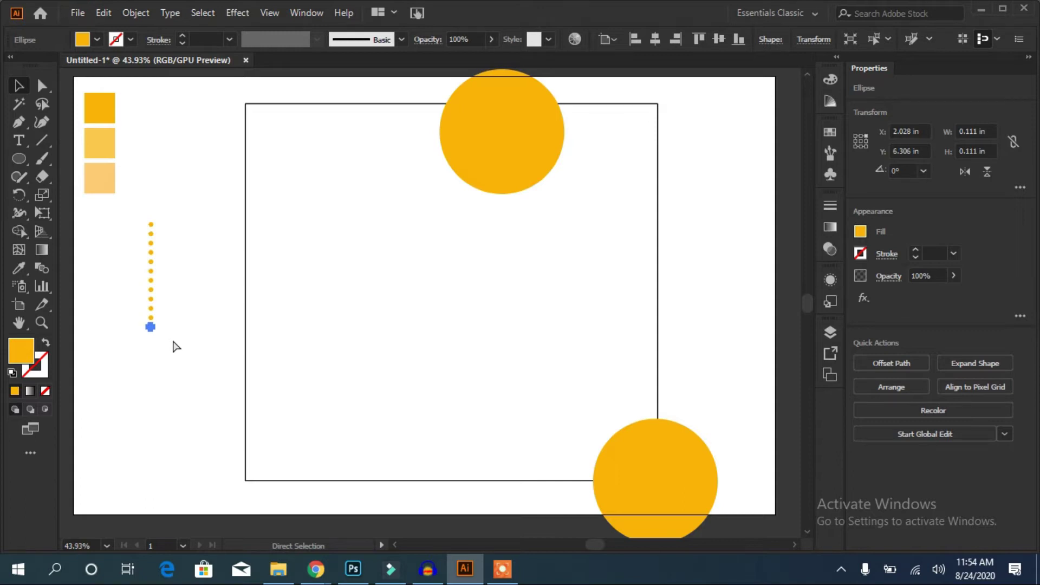
key("ctrl+d")
key("ctrl+d")
key("v")
Step: Copy the dot column up-right repeatedly to form a slanted grid about 3.03 × 5.06 in
left_click_drag(180, 213, 137, 359)
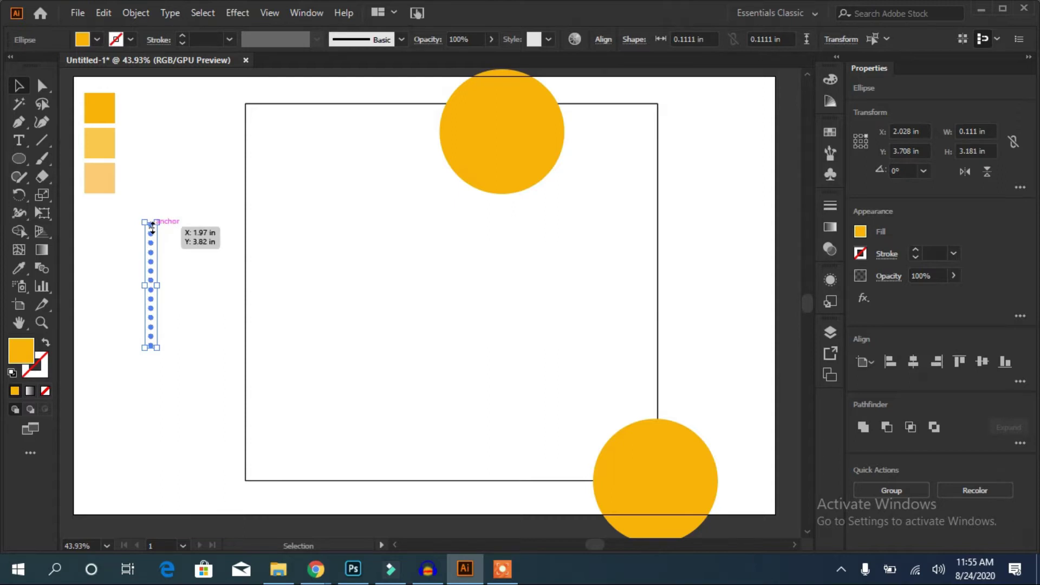
left_click_drag(153, 268, 159, 269)
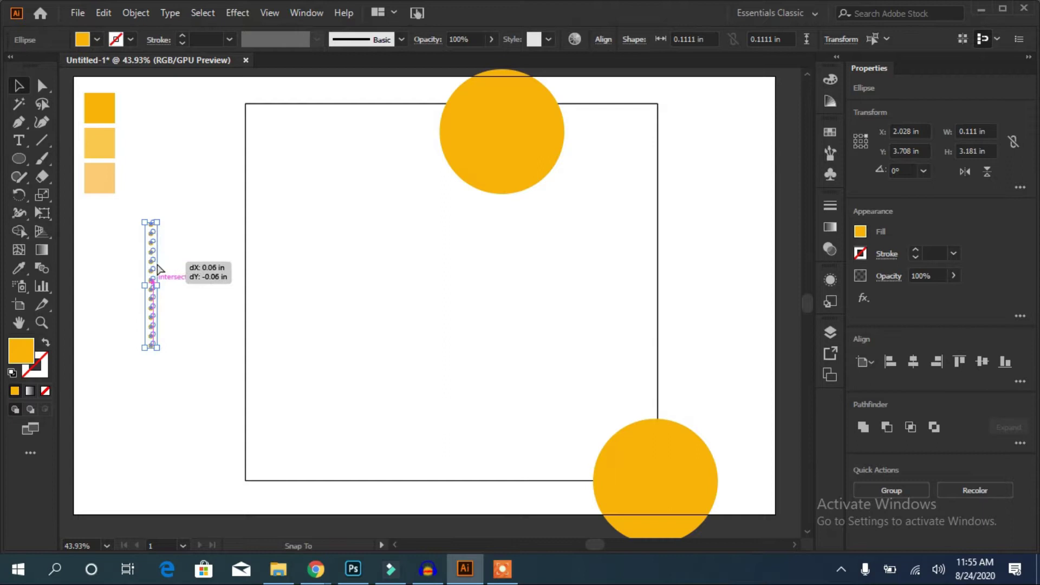
left_click_drag(157, 268, 159, 265)
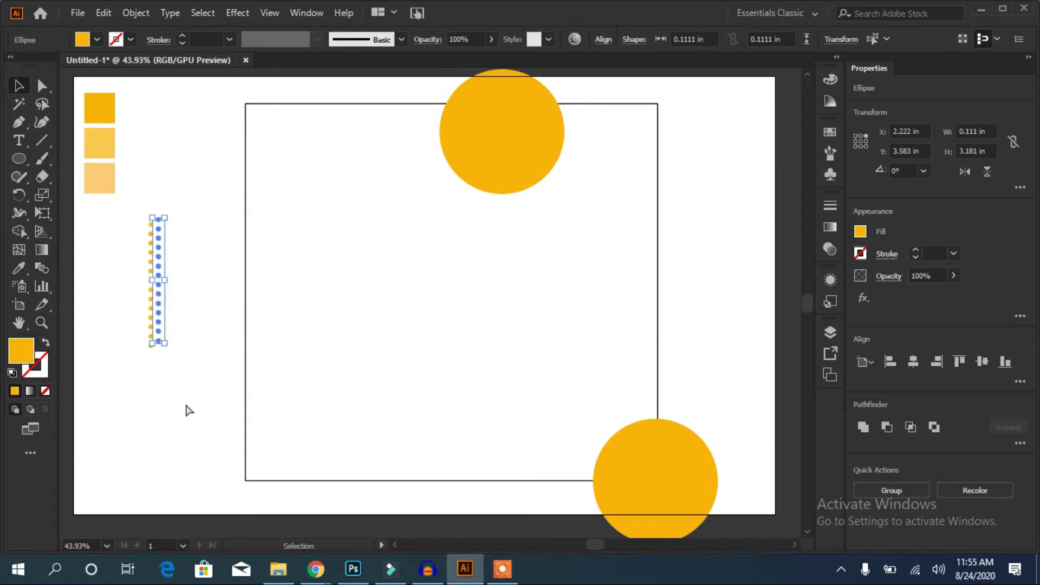
key("a")
key("ctrl+d")
key("ctrl+d")
key("ctrl+d")
key("ctrl+d")
key("ctrl+d")
key("ctrl+d")
key("ctrl+d")
key("ctrl+d")
key("ctrl+d")
key("ctrl+d")
key("ctrl+d")
key("ctrl+d")
key("ctrl+d")
key("ctrl+d")
key("v")
mouse_move(304, 143)
left_mouse_down()
mouse_move(139, 342)
mouse_move(131, 366)
left_mouse_up()
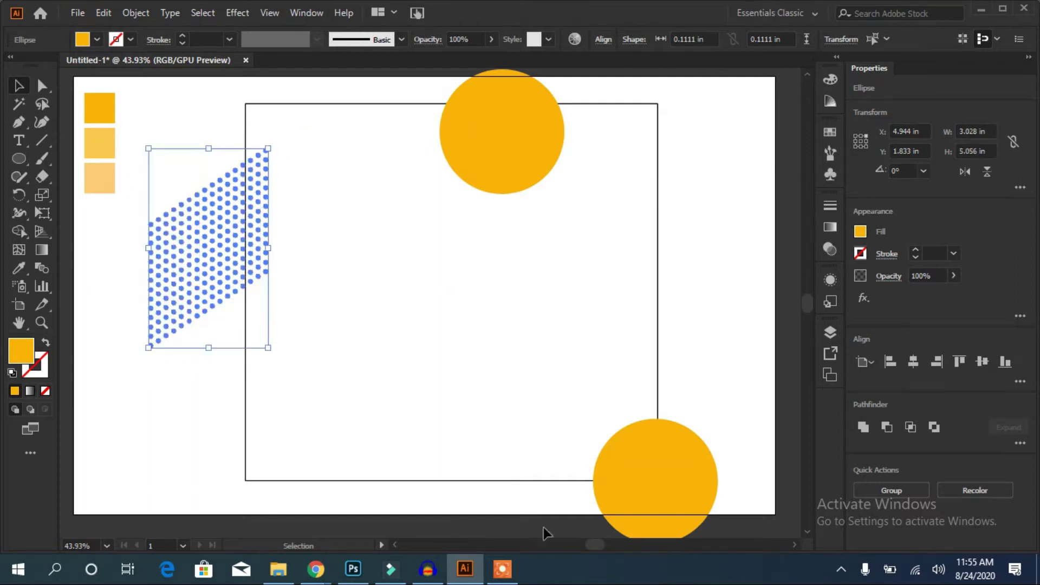
Step: Group the dots, move the top circle toward the top-left, and enlarge the dot pattern over it
left_click(900, 493)
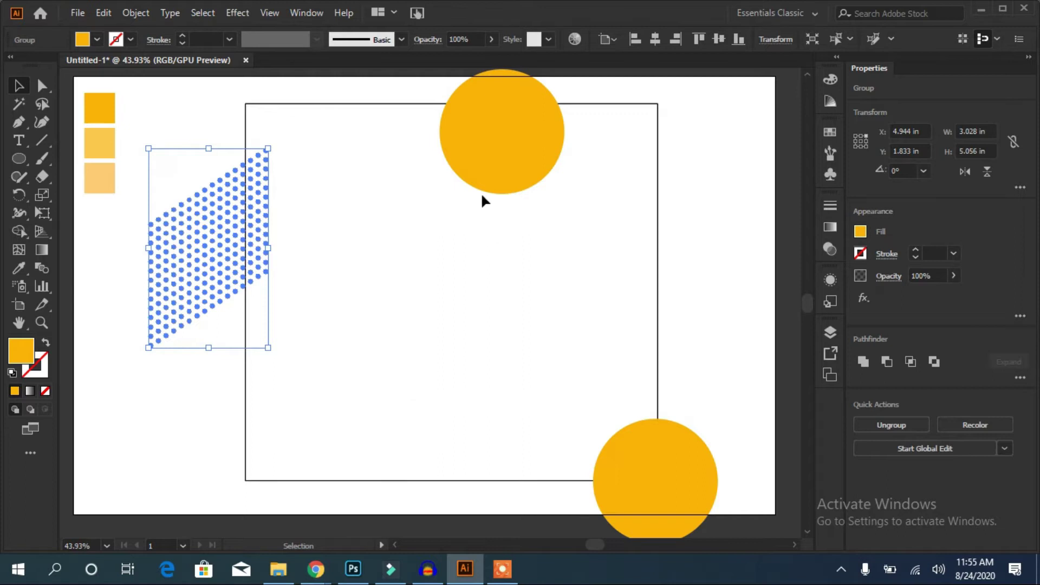
mouse_move(507, 133)
left_mouse_down()
mouse_move(283, 155)
mouse_move(291, 153)
left_mouse_up()
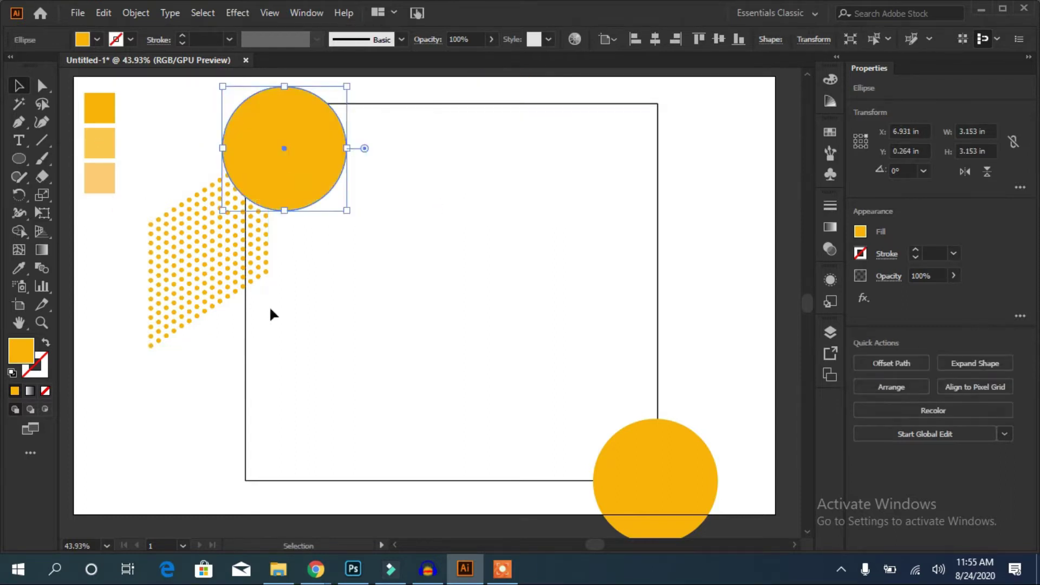
left_click_drag(190, 276, 287, 212)
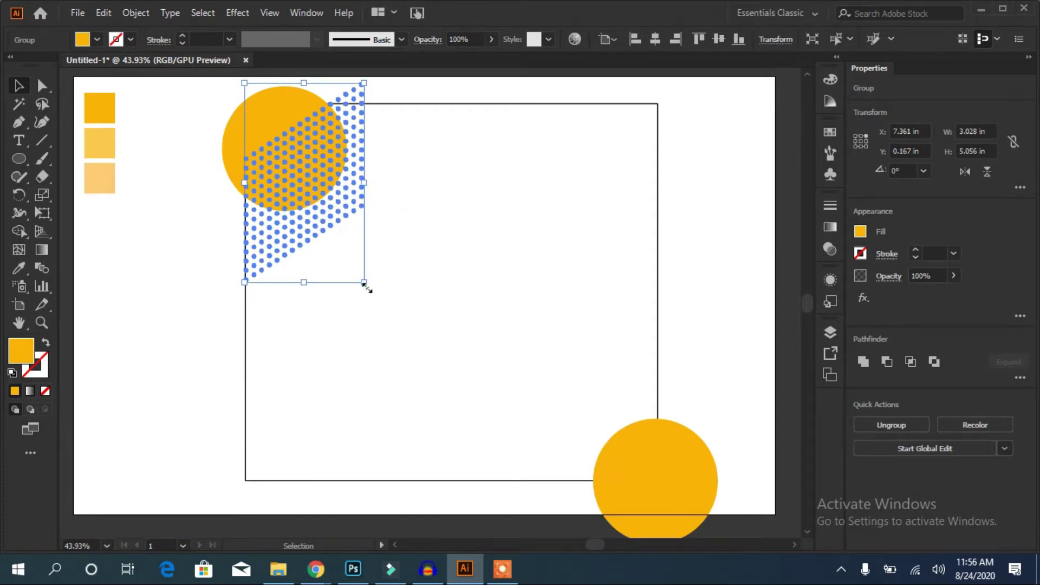
left_click_drag(364, 284, 377, 293)
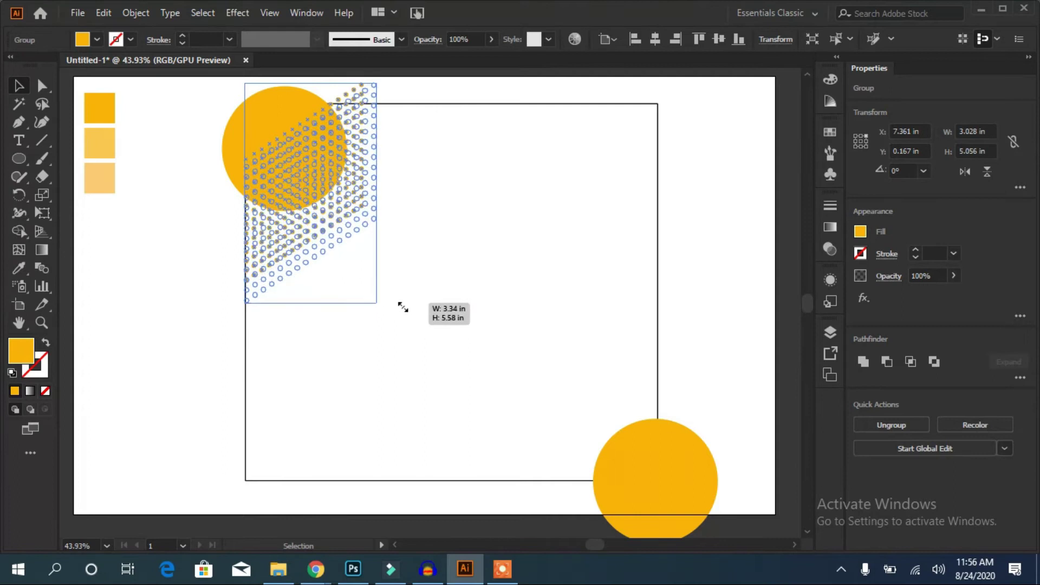
left_click_drag(378, 293, 417, 324)
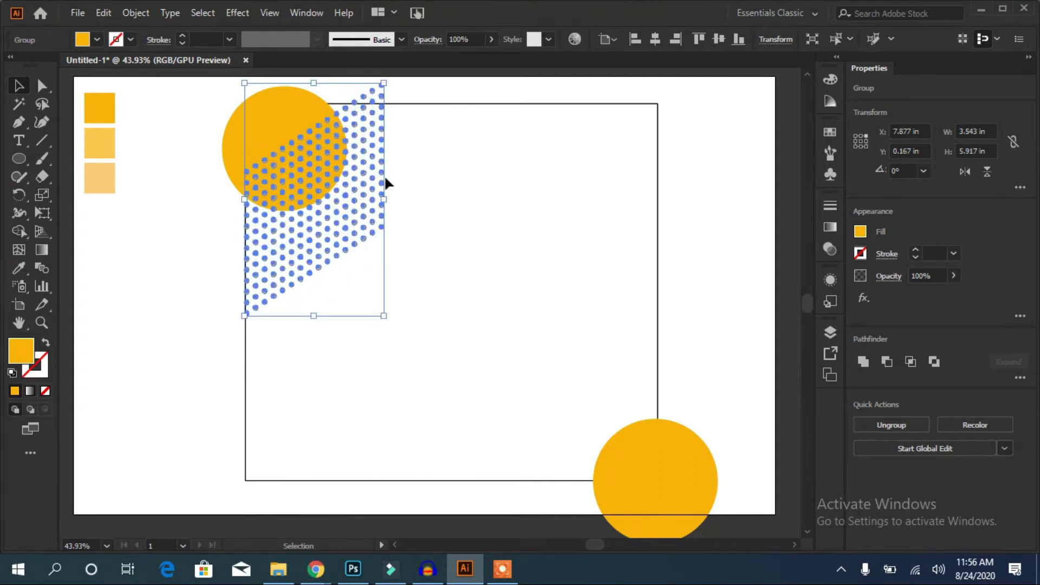
Step: Position the 7.18 × 8.26 in dot group over the top-left circle, past the top edge, nudging it left
left_click_drag(353, 196, 324, 179)
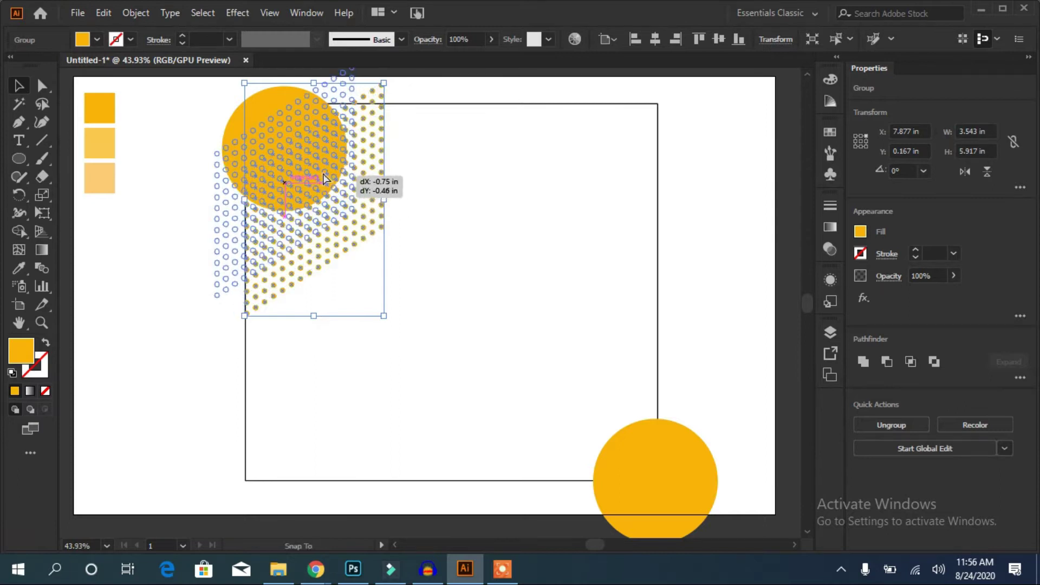
mouse_move(324, 179)
left_mouse_down()
mouse_move(336, 89)
mouse_move(359, 249)
left_mouse_up()
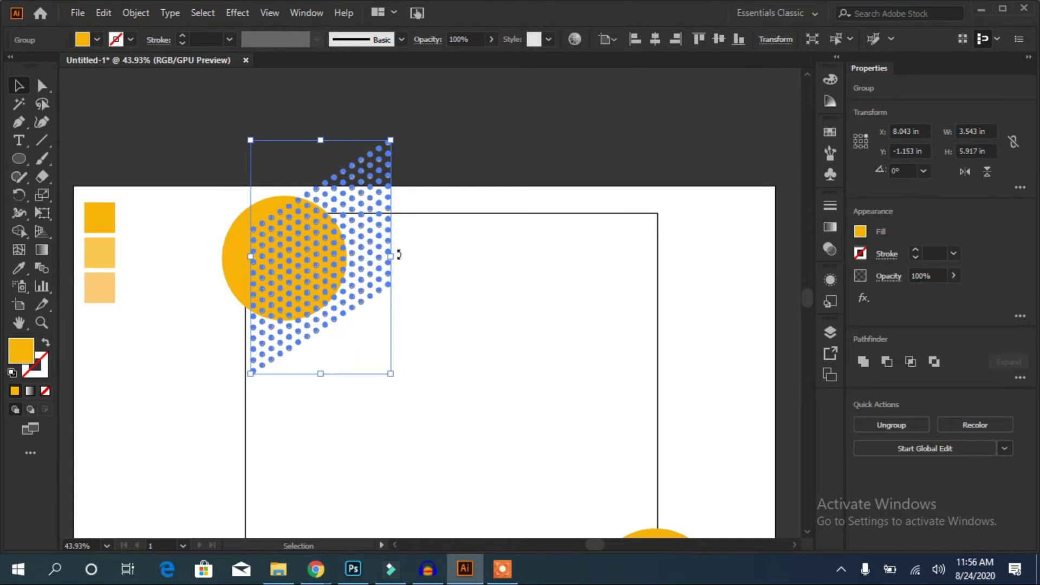
left_click_drag(391, 262, 496, 161)
left_click(668, 143)
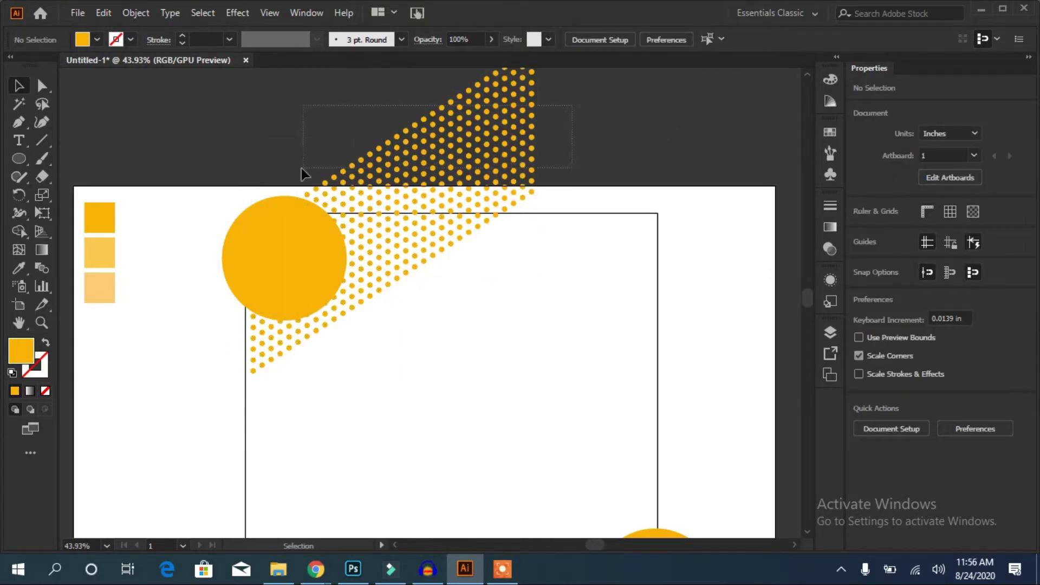
left_click_drag(302, 169, 302, 168)
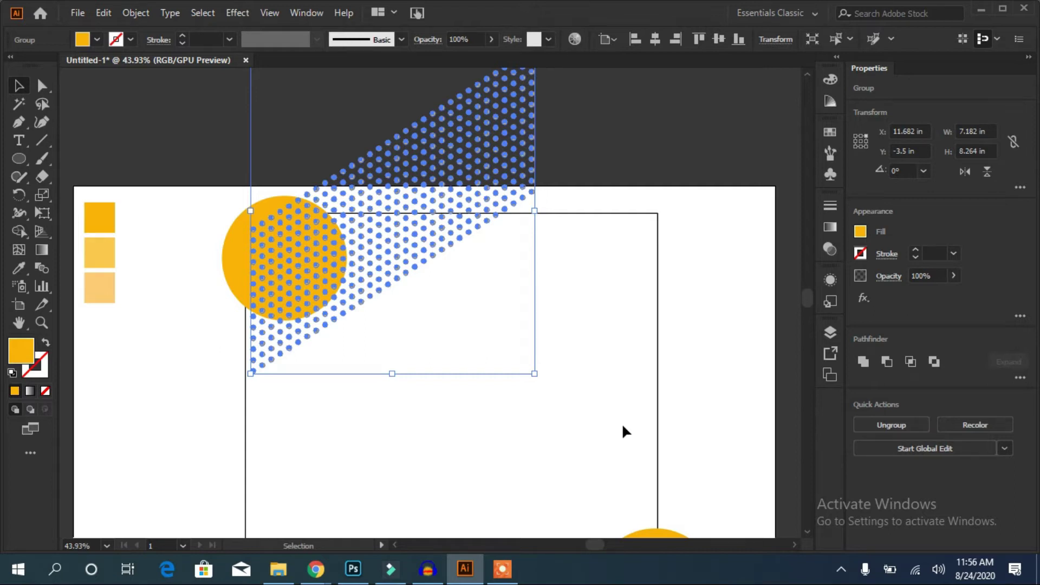
key("Left")
key("Left")
key("Left")
key("Left")
key("Left")
key("Left")
key("Left")
key("Left")
key("Left")
key("Left")
key("Left")
key("Left")
key("Left")
key("Left")
key("Left")
key("Left")
key("Left")
key("Left")
key("Left")
key("Left")
key("Left")
key("Left")
key("Left")
key("Left")
key("Left")
key("Left")
key("Left")
key("Left")
key("Left")
key("Left")
key("Left")
key("Left")
key("Left")
key("Left")
key("Left")
key("Left")
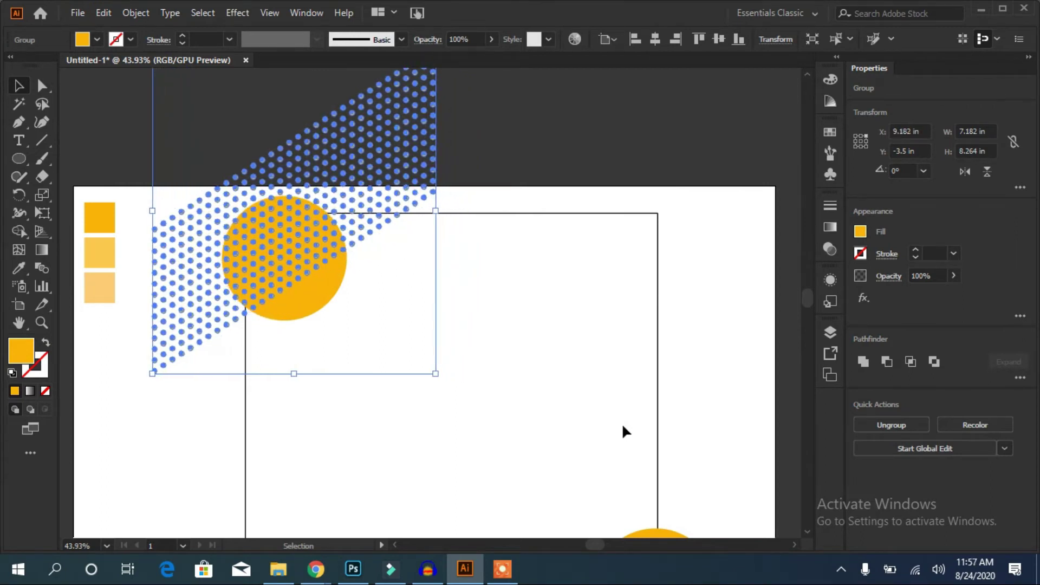
Step: Send the dot pattern group to the back with Arrange > Send to Back
right_click(356, 216)
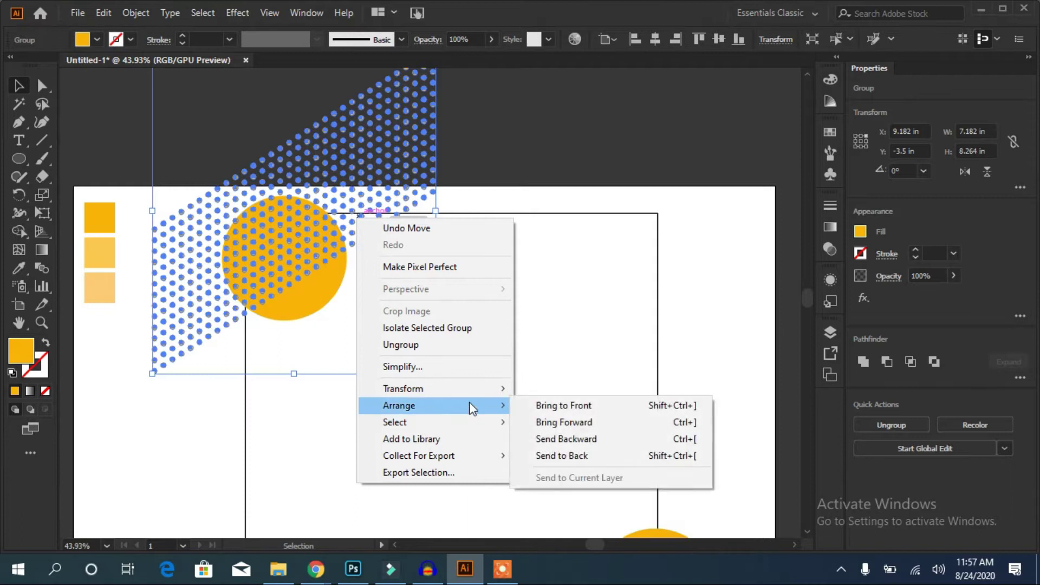
mouse_move(399, 405)
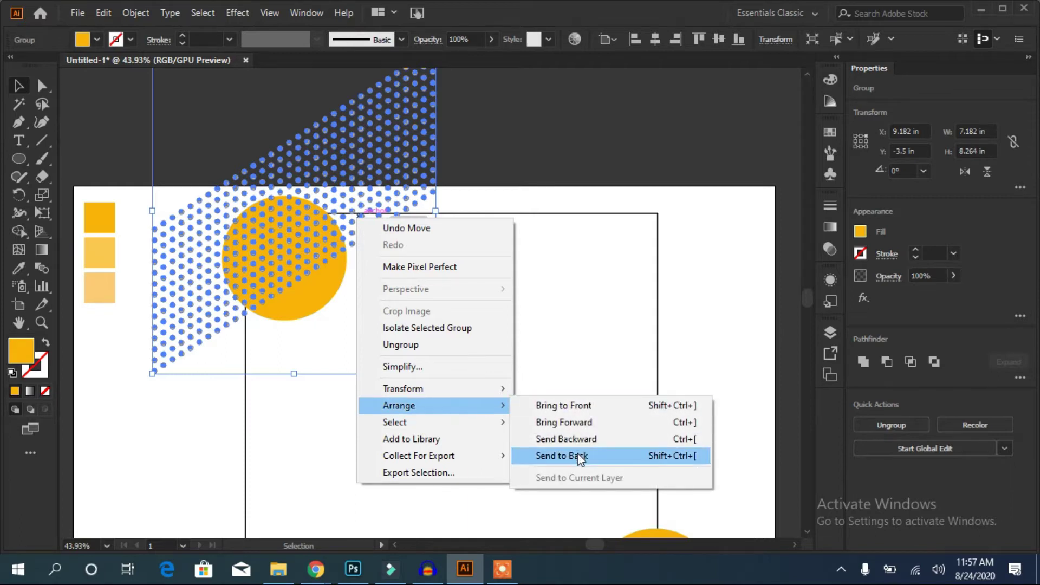
left_click(579, 456)
left_click(542, 150)
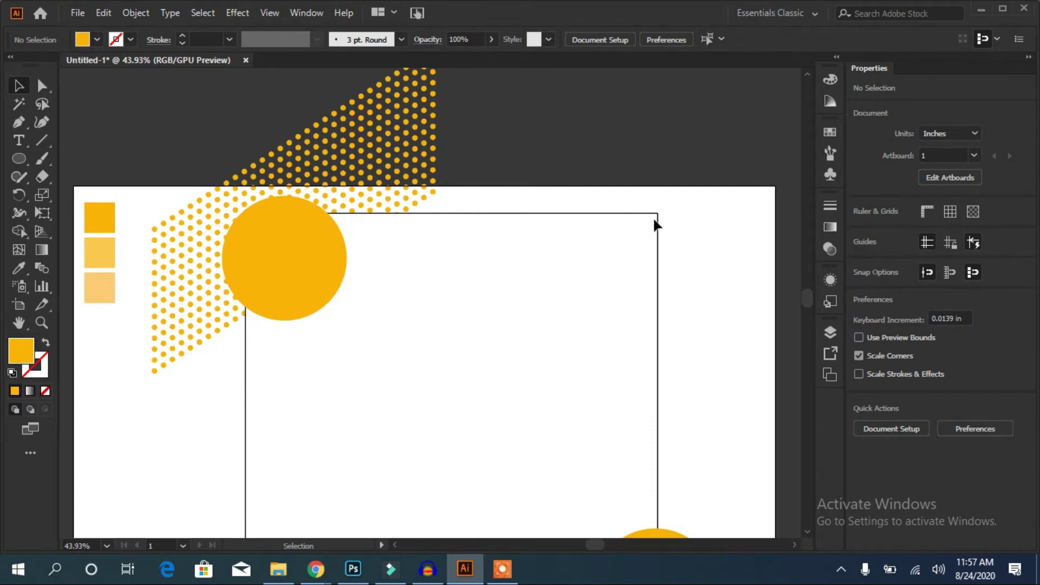
Step: Unlock the large background rectangle in the Layers panel
left_click(830, 333)
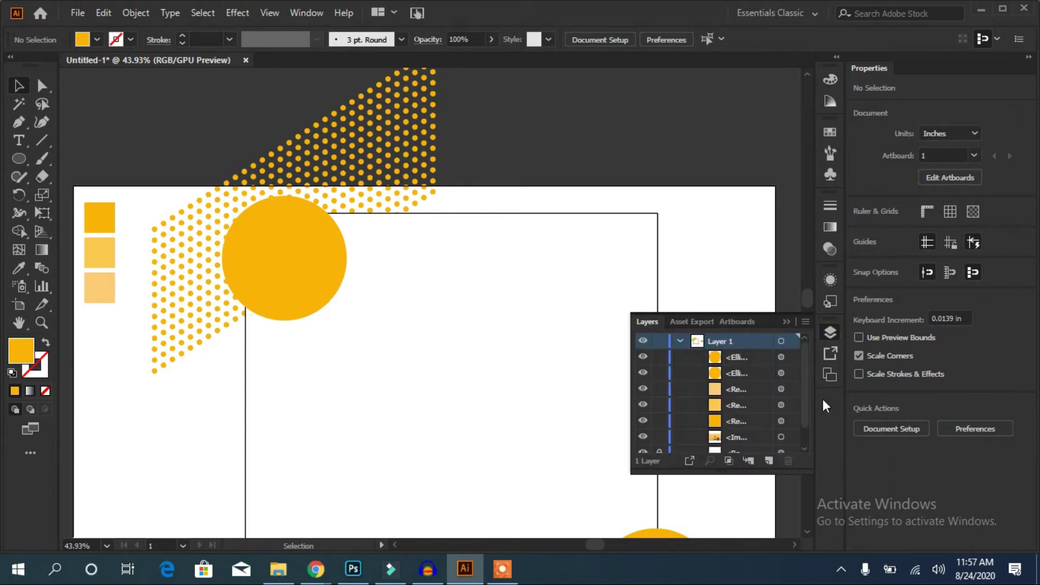
left_click_drag(807, 403, 805, 450)
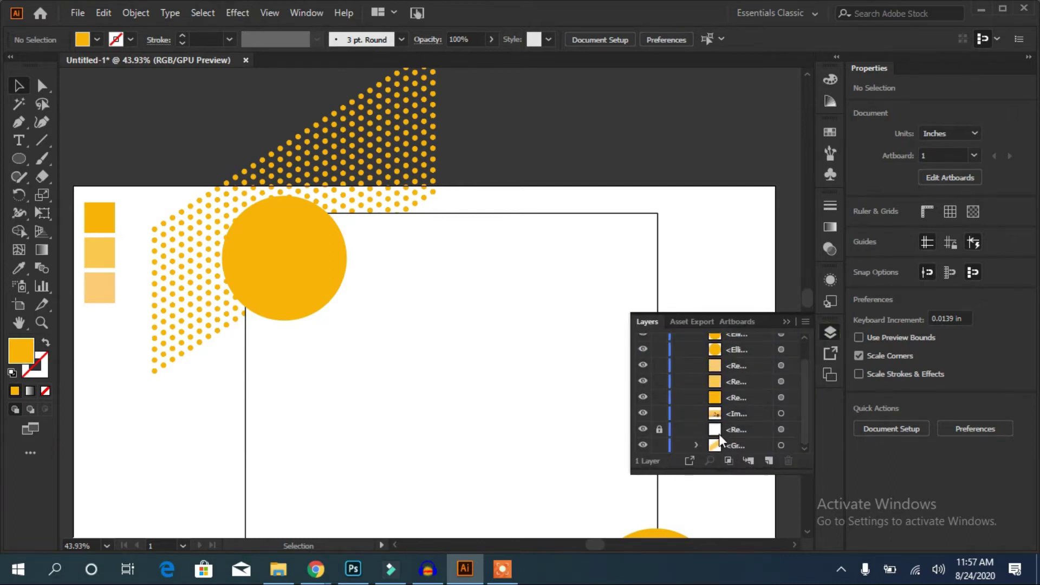
left_click(660, 431)
Step: Set the large rectangle's fill to None, keeping only its outline, and lock it again
left_click(410, 362)
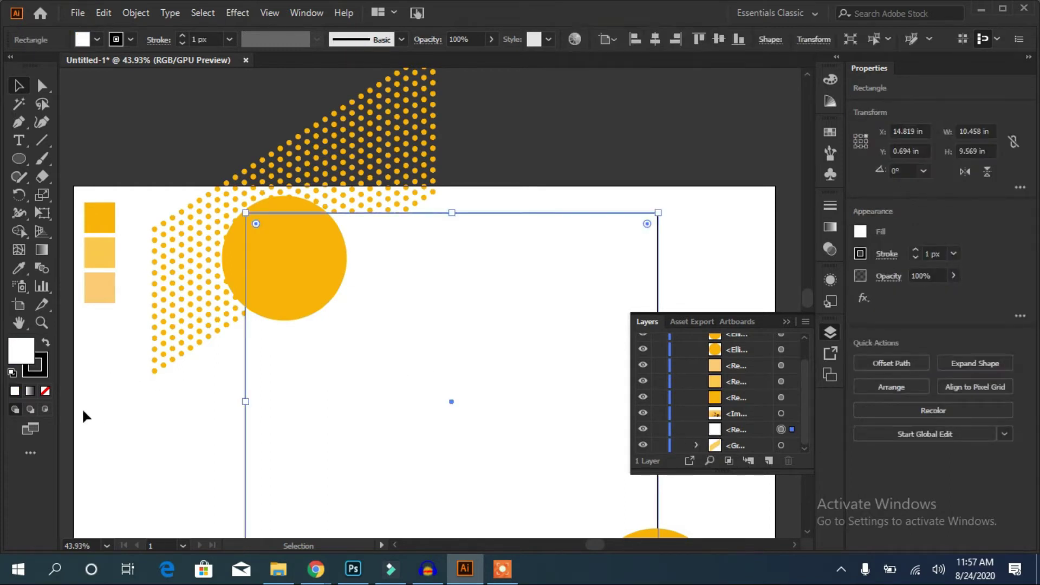
left_click(45, 393)
left_click(421, 393)
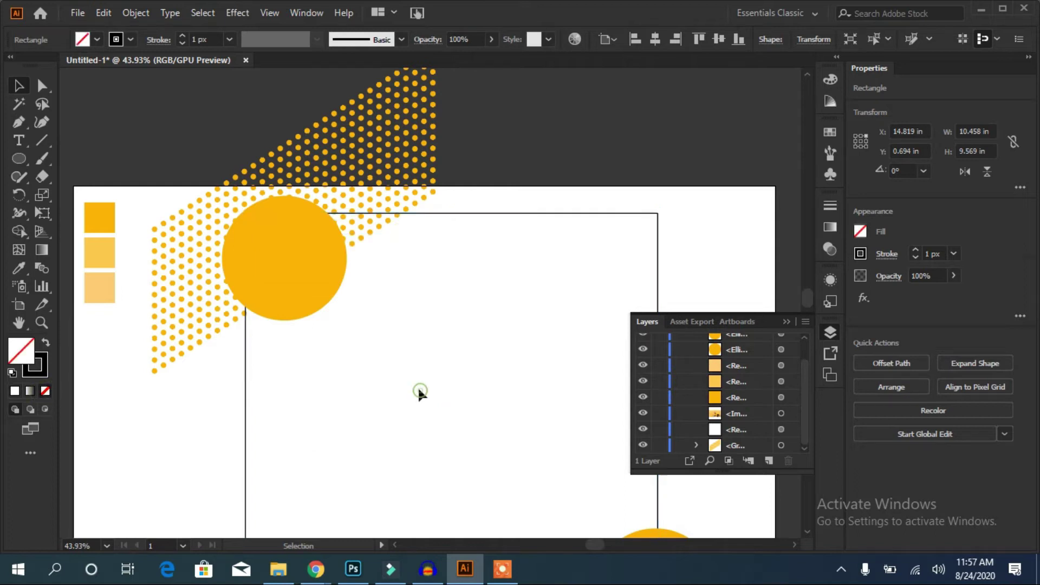
left_click(525, 214)
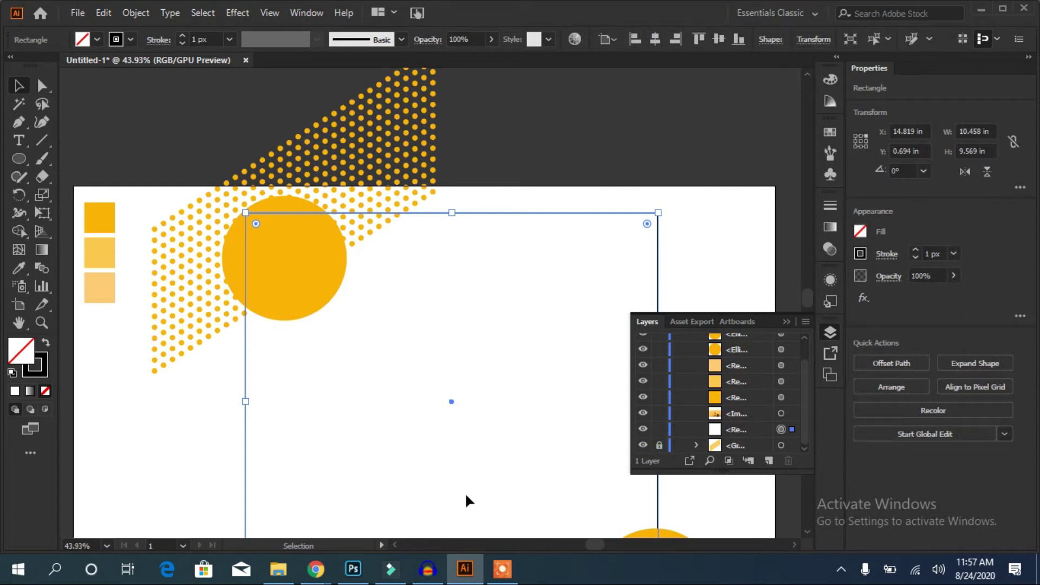
left_click(659, 429)
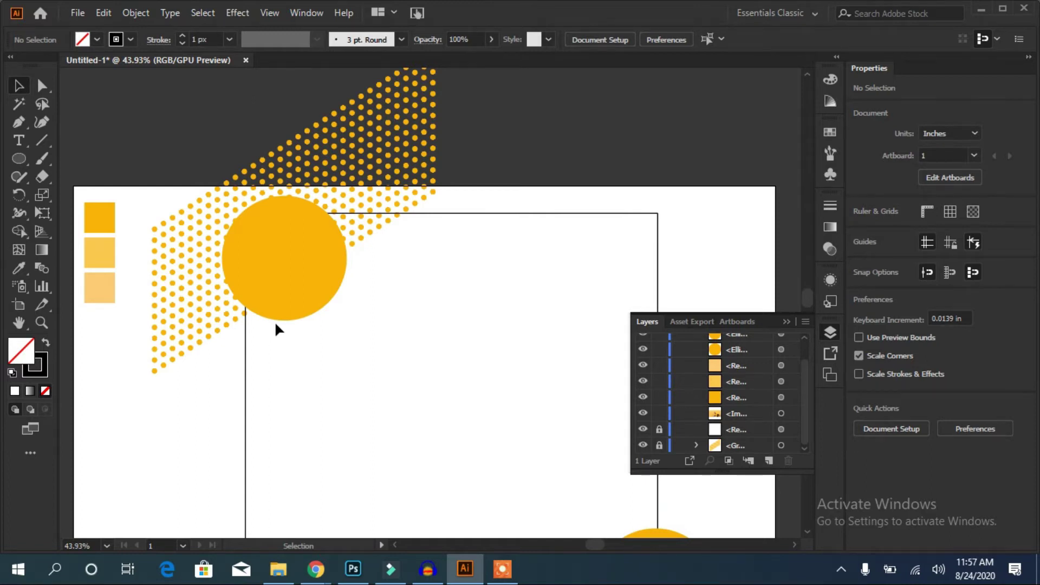
scroll(274, 321, "down", 3)
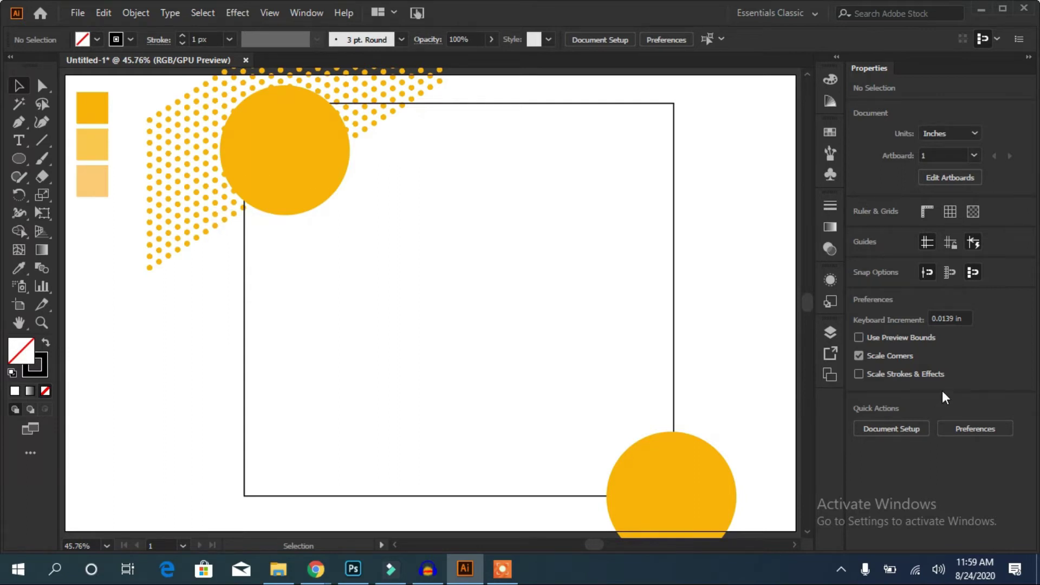
Step: Duplicate the halftone dot group behind the bottom-right circle and nudge the top-left pattern right
left_click(830, 333)
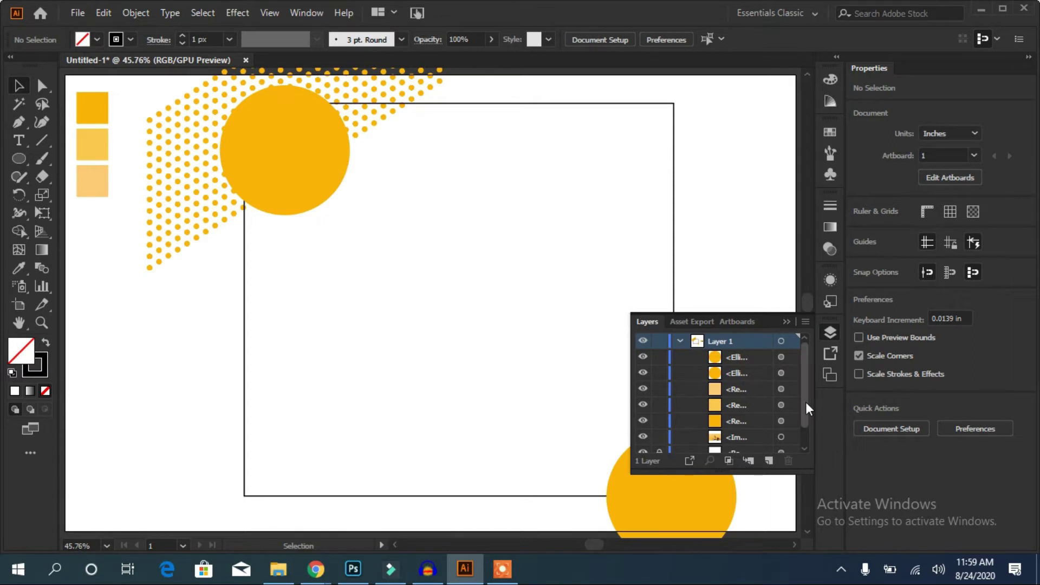
scroll(806, 408, "down", 2)
mouse_move(179, 204)
left_mouse_down()
mouse_move(570, 534)
mouse_move(591, 568)
left_mouse_up()
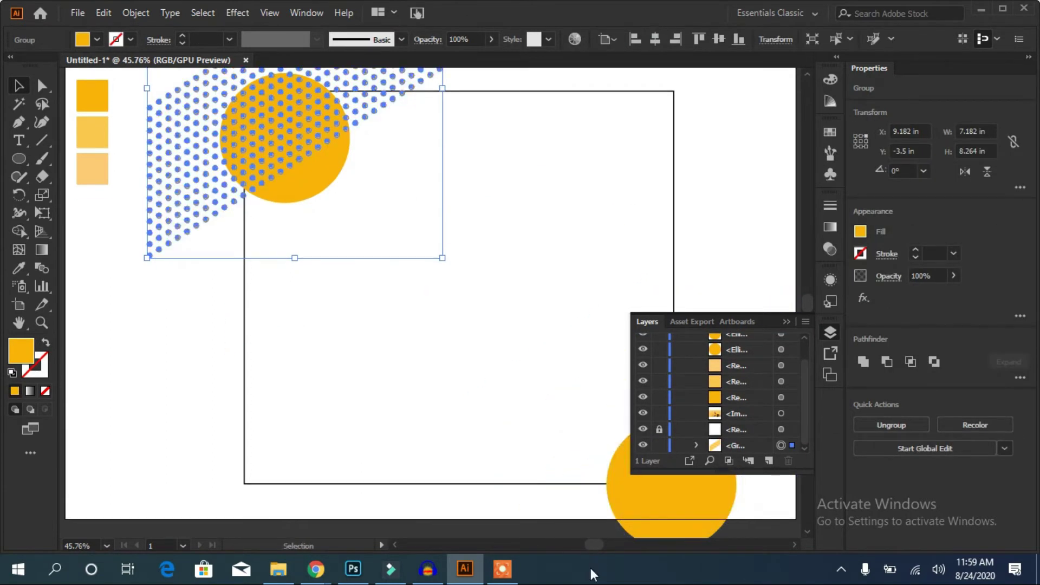
mouse_move(228, 205)
left_mouse_down()
mouse_move(625, 518)
mouse_move(614, 541)
left_mouse_up()
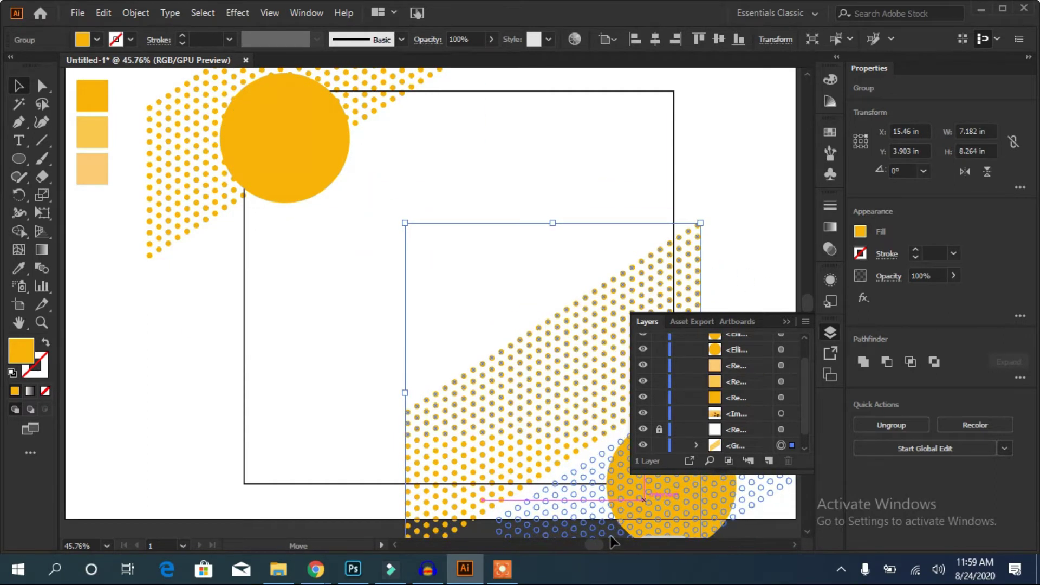
left_click_drag(613, 540, 609, 529)
left_click_drag(367, 110, 425, 108)
left_click(126, 282)
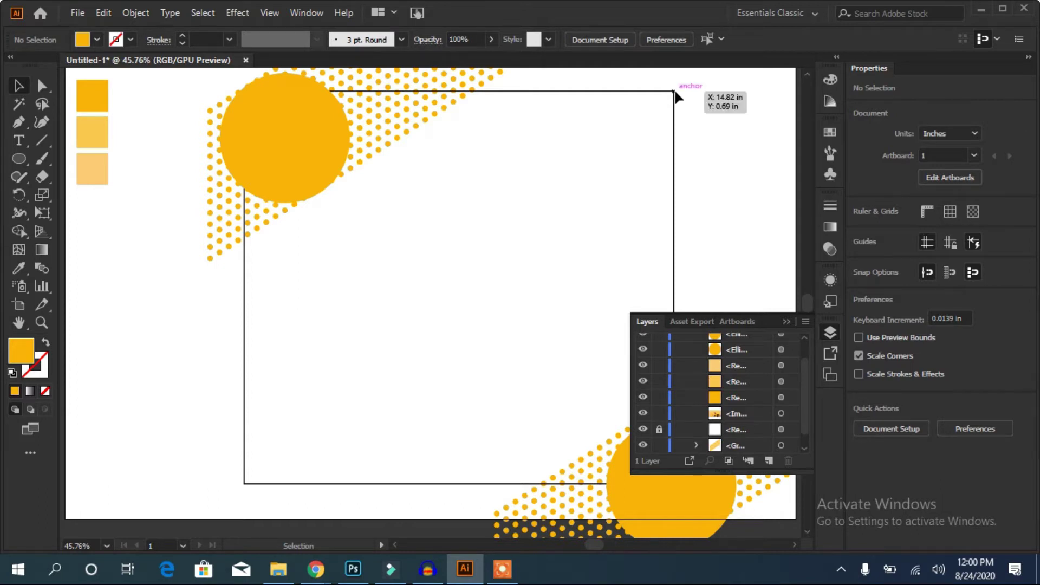
Step: Collapse the Layers panel and draw a trial curved Pen path down the rectangle's right edge
left_click(19, 121)
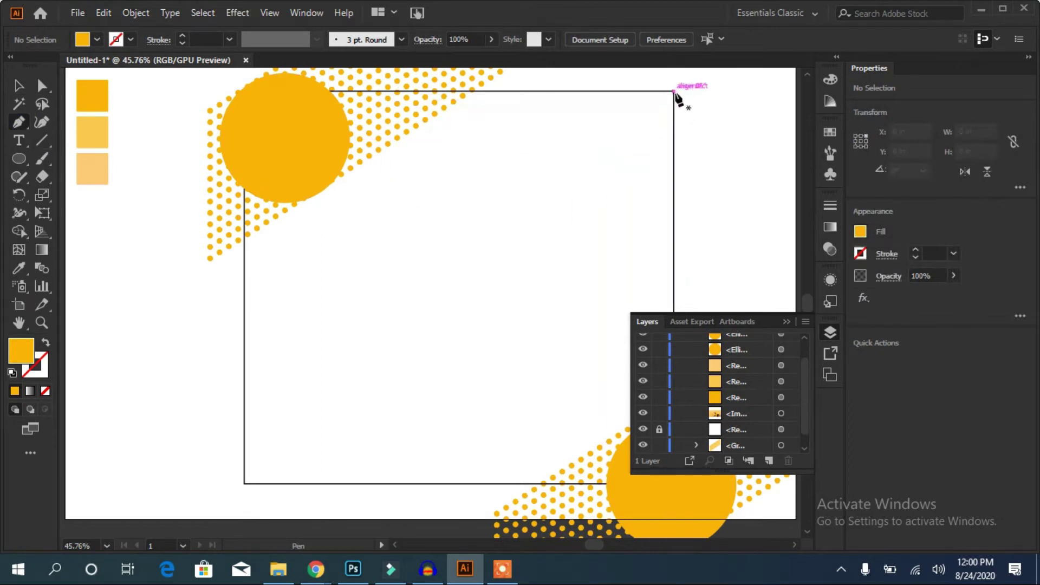
left_click(787, 322)
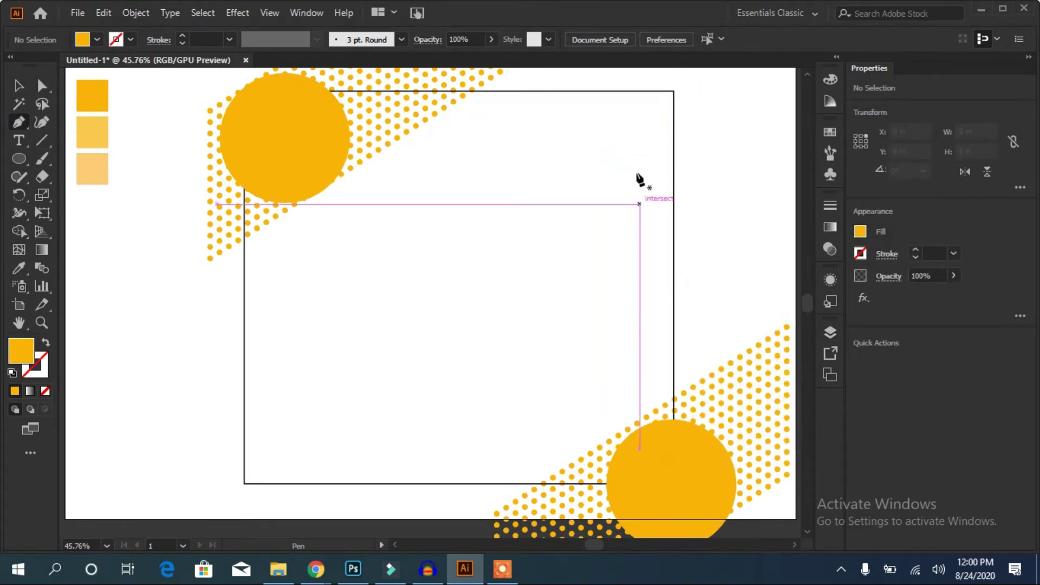
left_click(675, 91)
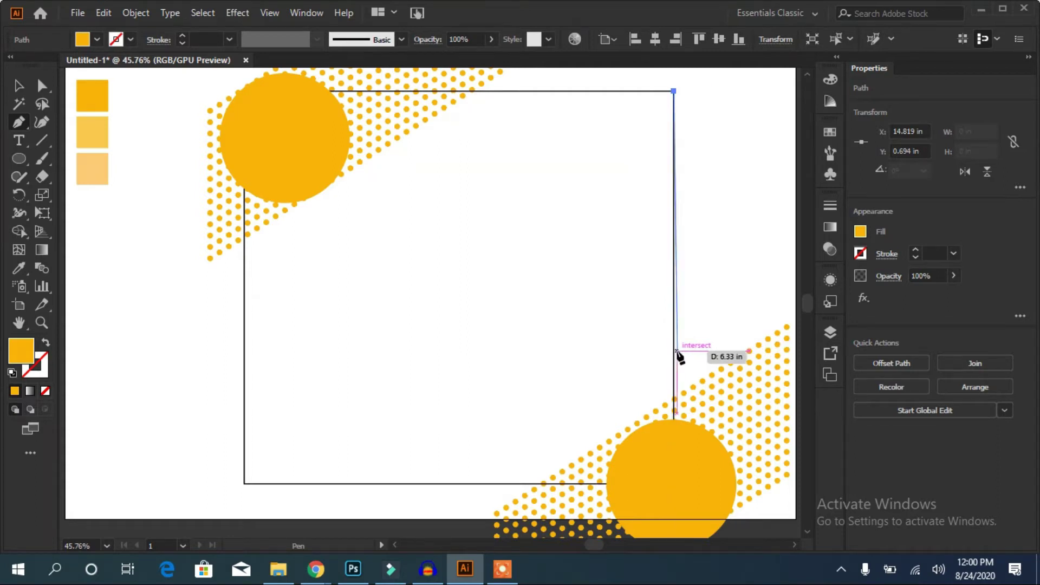
mouse_move(678, 352)
left_mouse_down()
mouse_move(742, 437)
mouse_move(786, 551)
mouse_move(643, 284)
mouse_move(726, 344)
mouse_move(706, 332)
mouse_move(672, 274)
mouse_move(668, 287)
left_mouse_up()
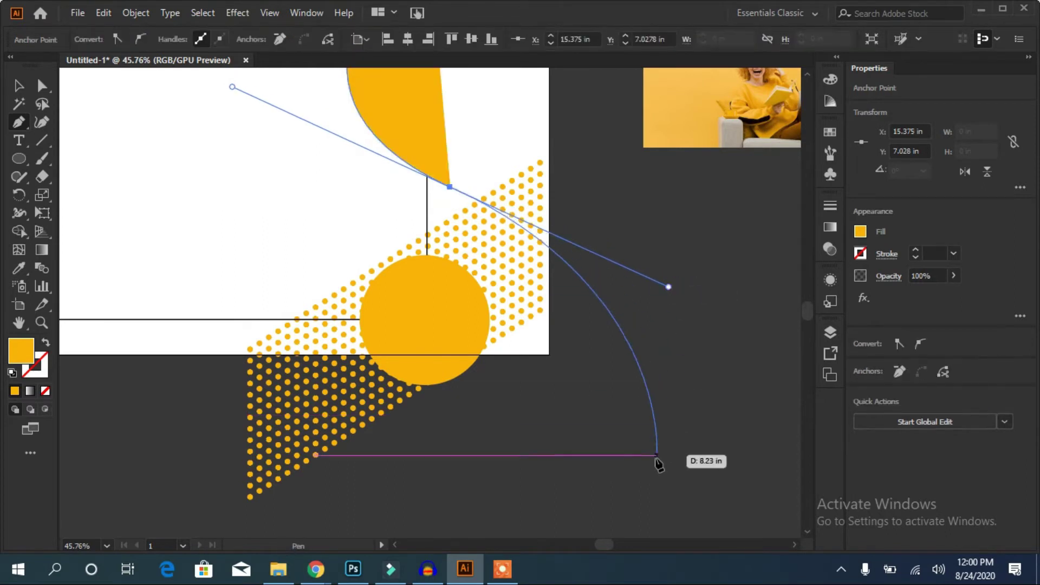
left_click(644, 461)
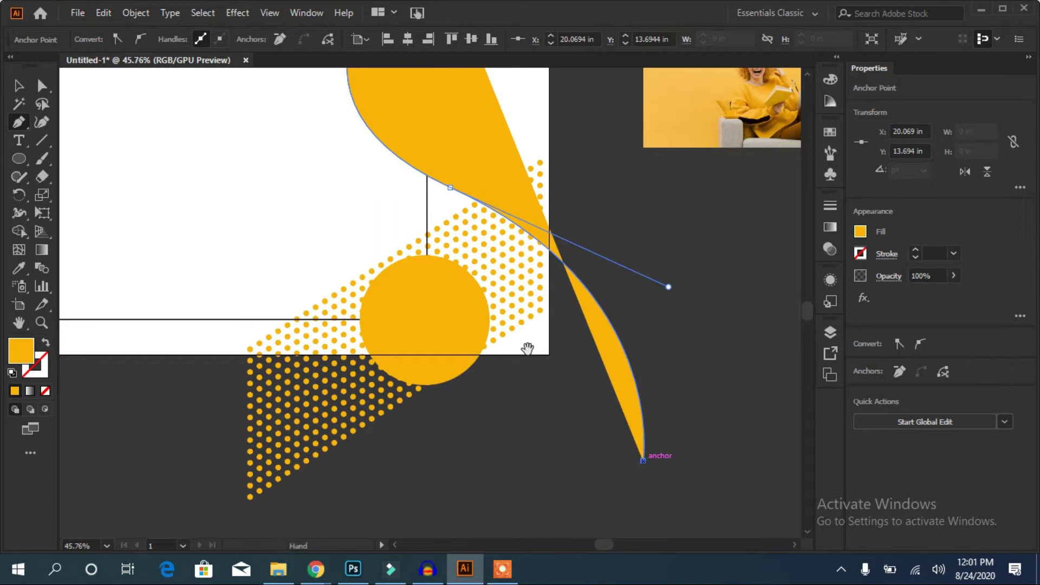
mouse_move(326, 125)
left_mouse_down()
mouse_move(496, 303)
mouse_move(479, 280)
left_mouse_up()
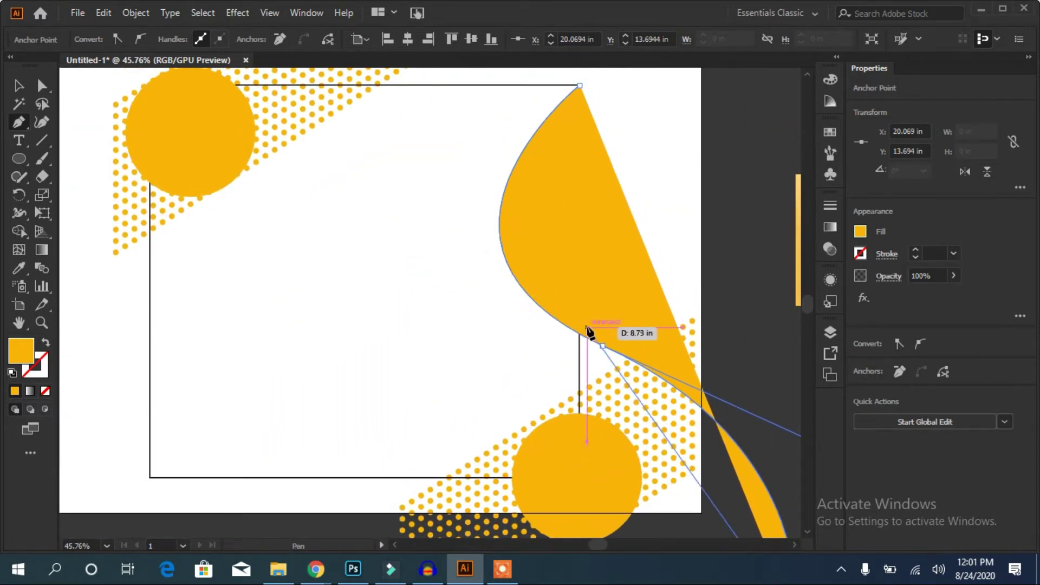
left_click(733, 237)
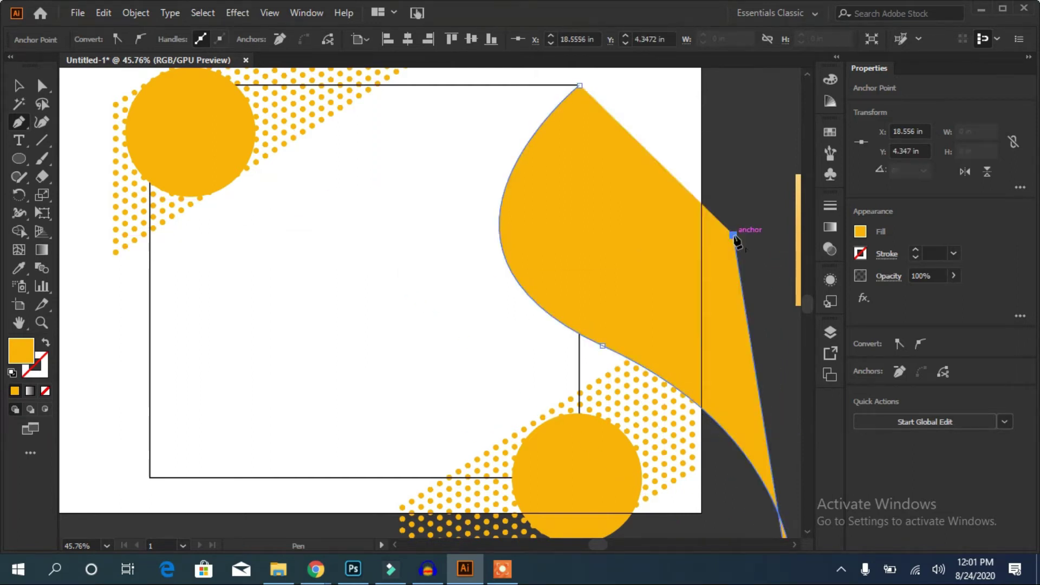
Step: Delete the trial curved shape and start a new path at the rectangle's top-right corner
key("ctrl+z")
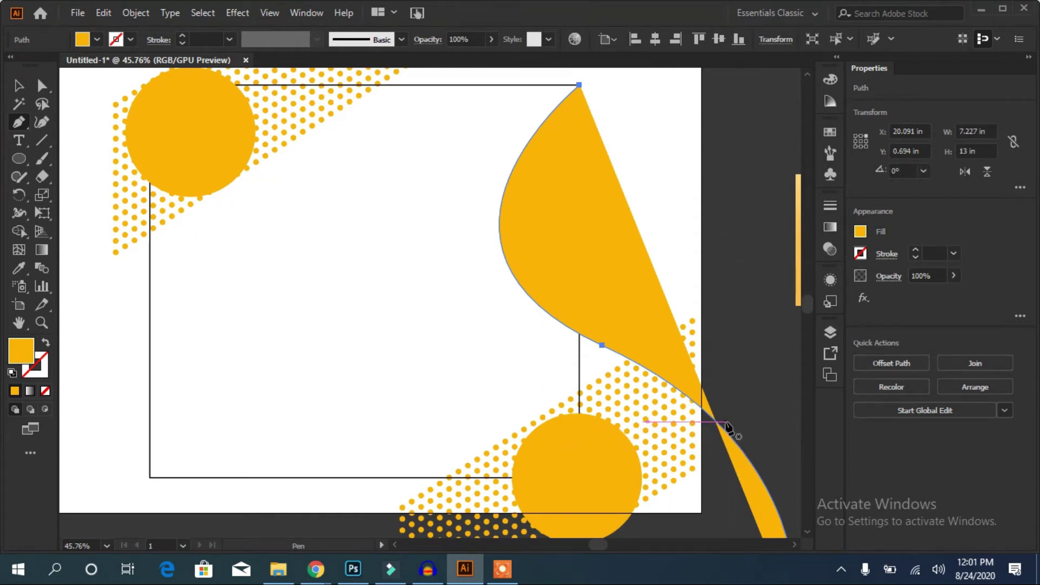
key("Delete")
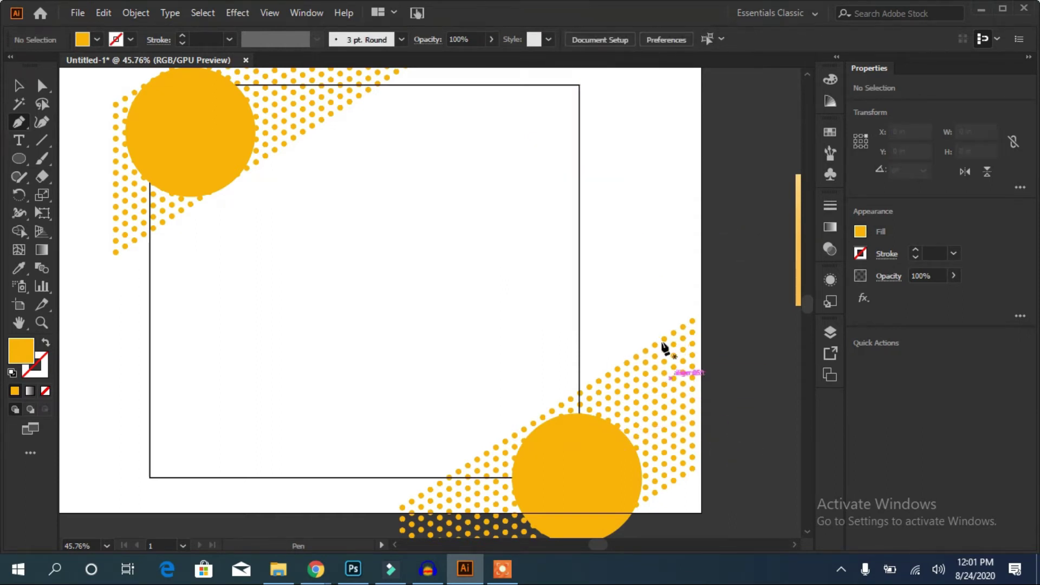
scroll(583, 87, "up", 1)
left_click(587, 93)
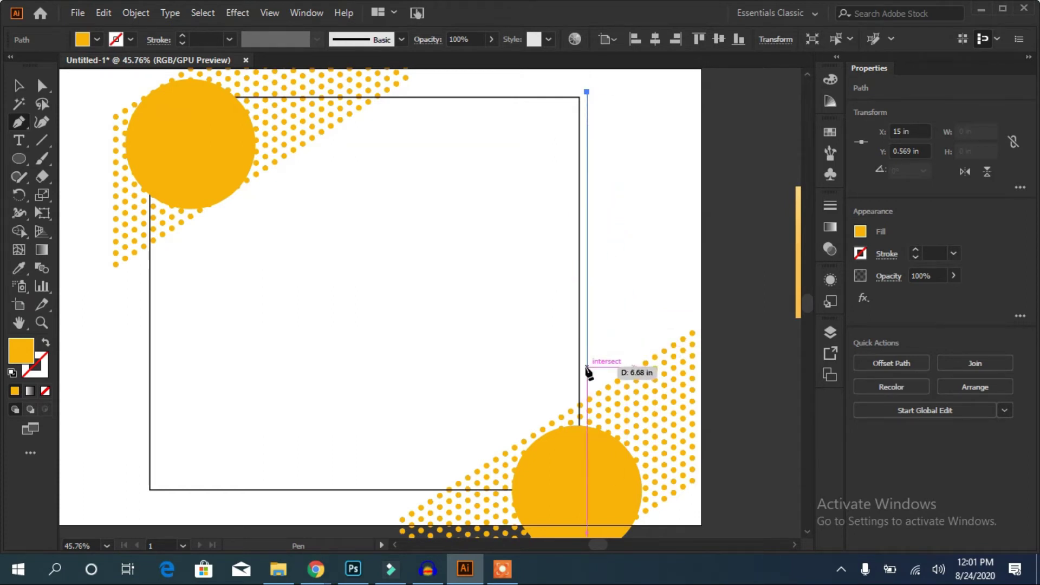
Step: Close the path into a leaf and widen its curve by pulling the lower direction handle outward
left_click_drag(587, 368, 635, 430)
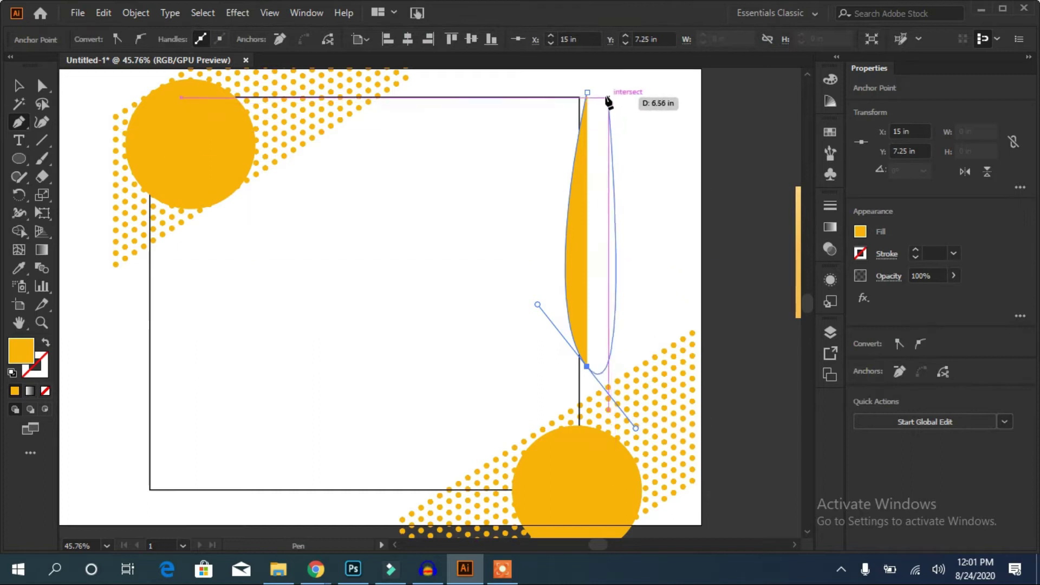
left_click(588, 93)
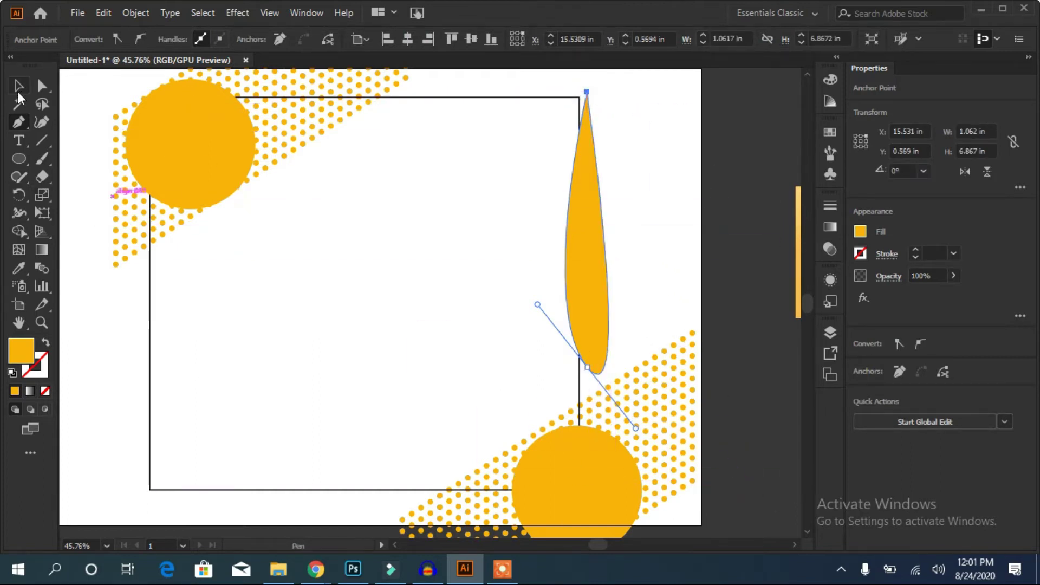
left_click(18, 86)
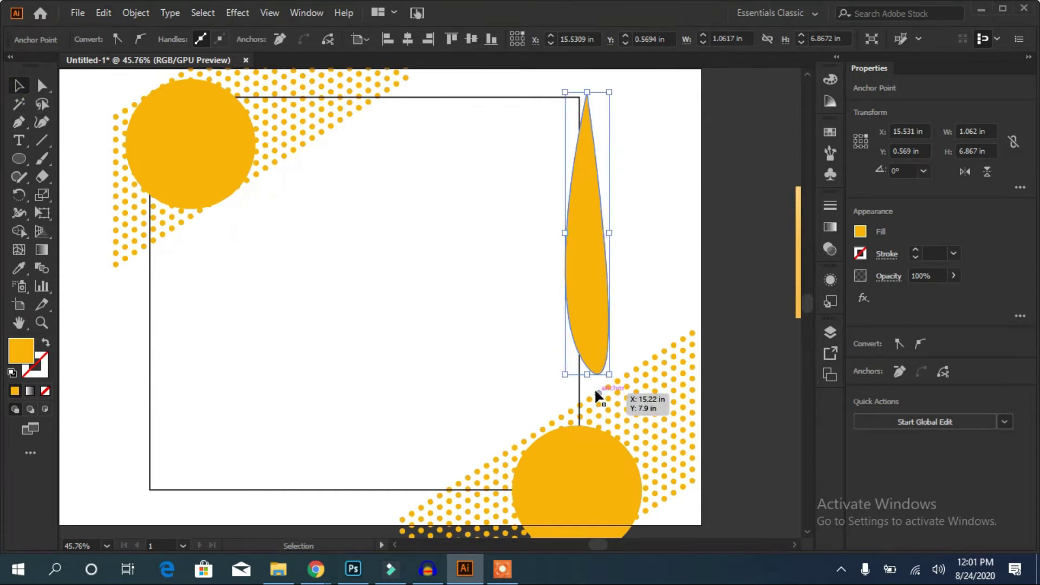
left_click(42, 86)
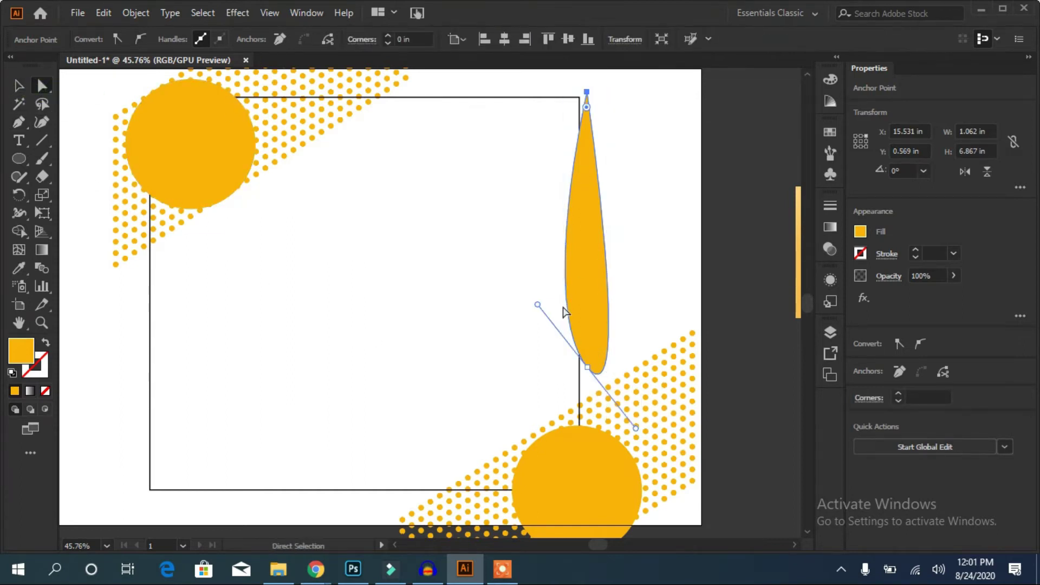
mouse_move(537, 305)
left_mouse_down()
mouse_move(521, 187)
mouse_move(495, 123)
left_mouse_up()
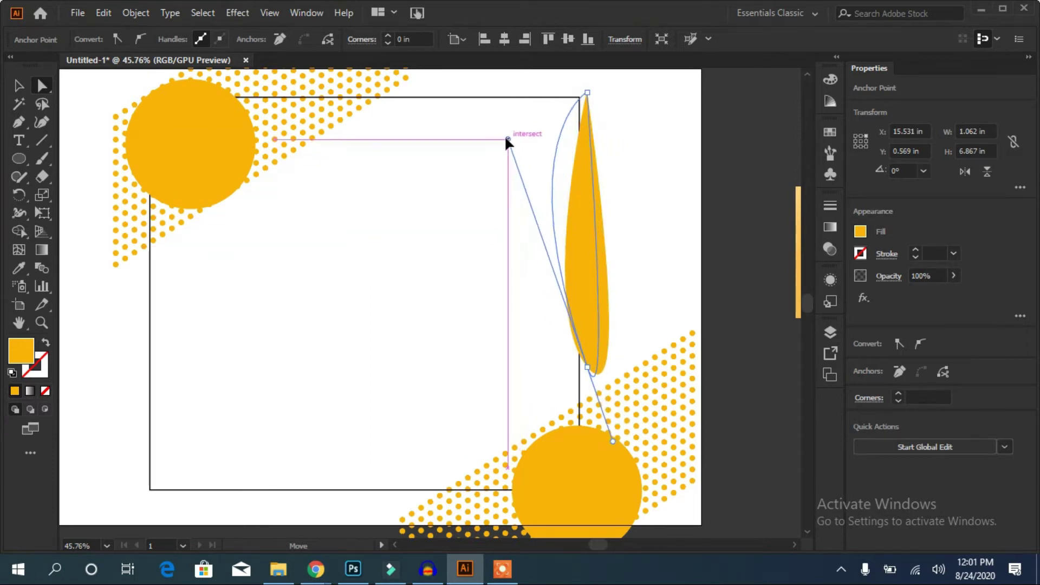
left_click_drag(495, 123, 489, 143)
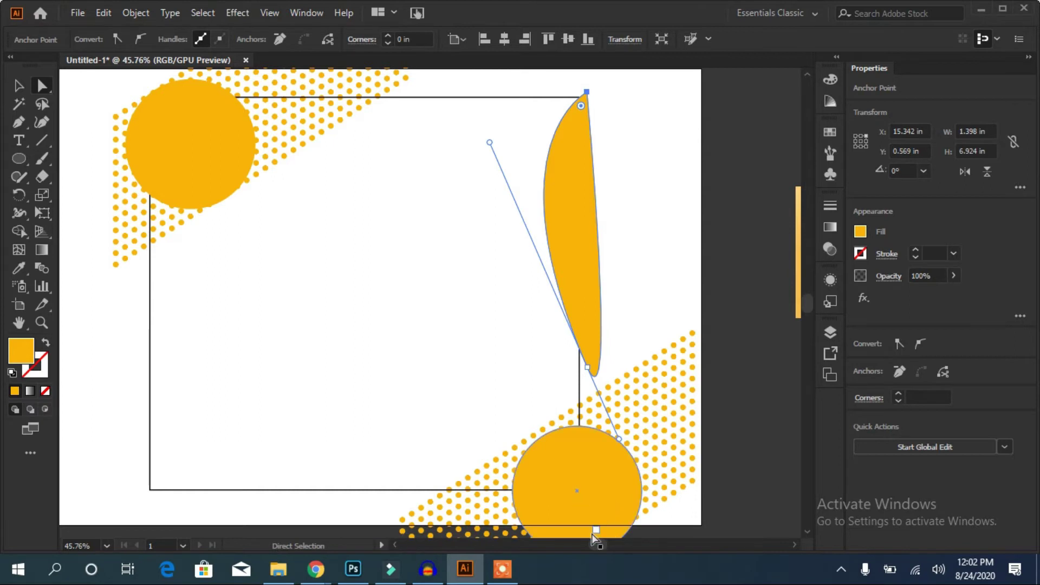
left_click_drag(599, 547, 596, 549)
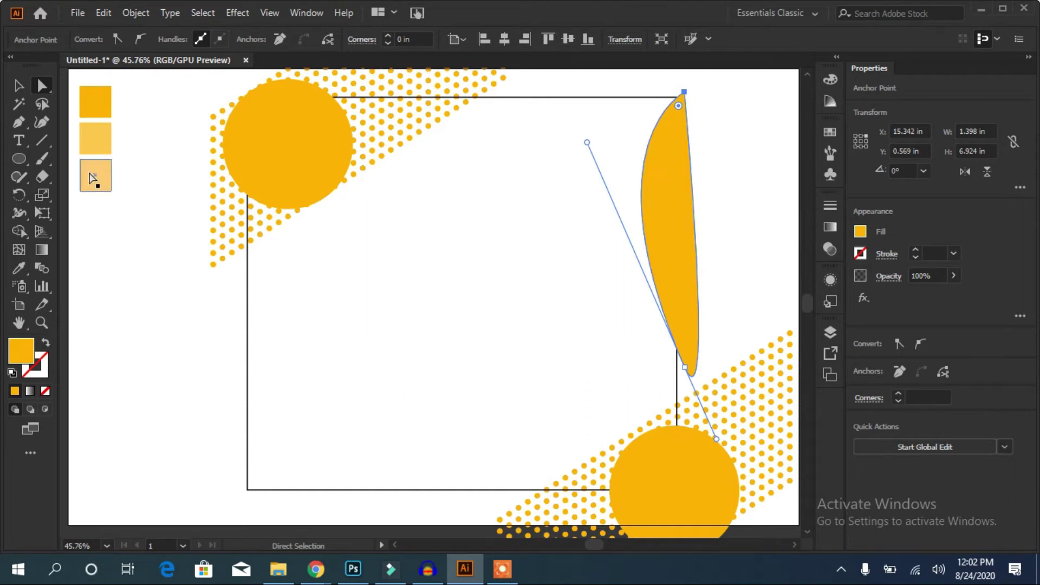
Step: Fill the leaf light orange, then place a copy just right of it filled deep yellow
left_click(19, 267)
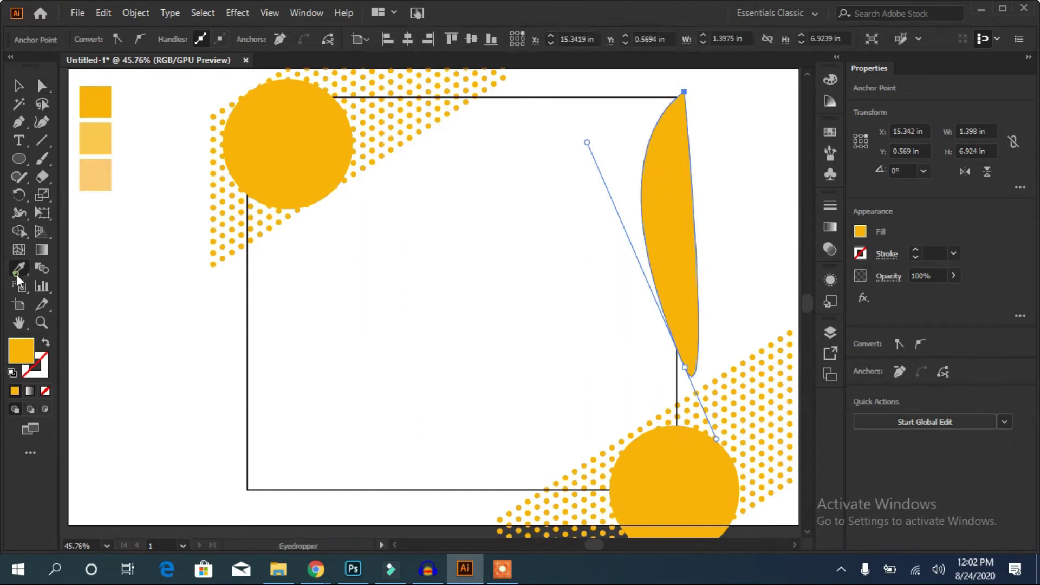
left_click(106, 173)
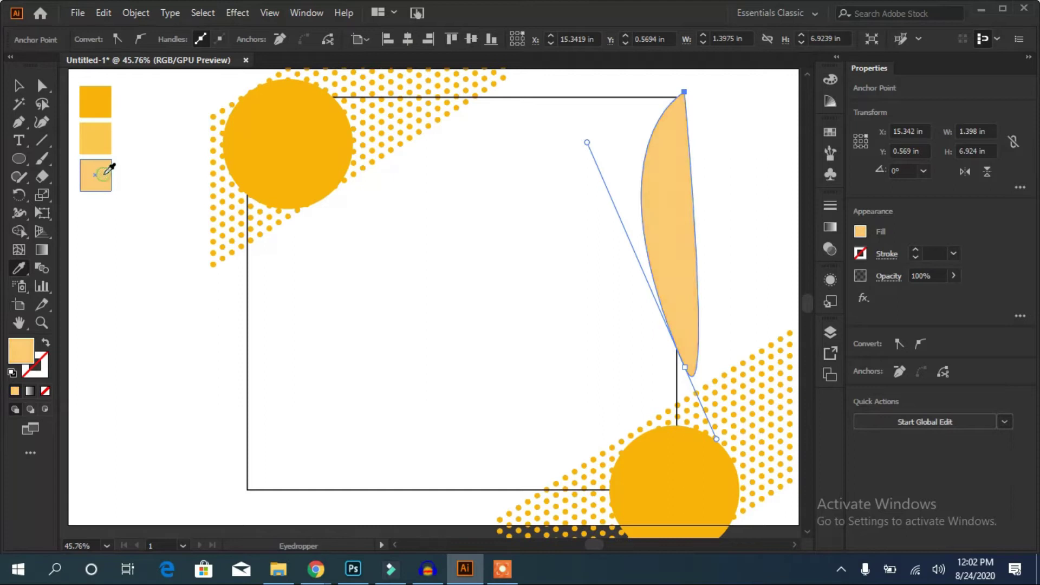
left_click(19, 85)
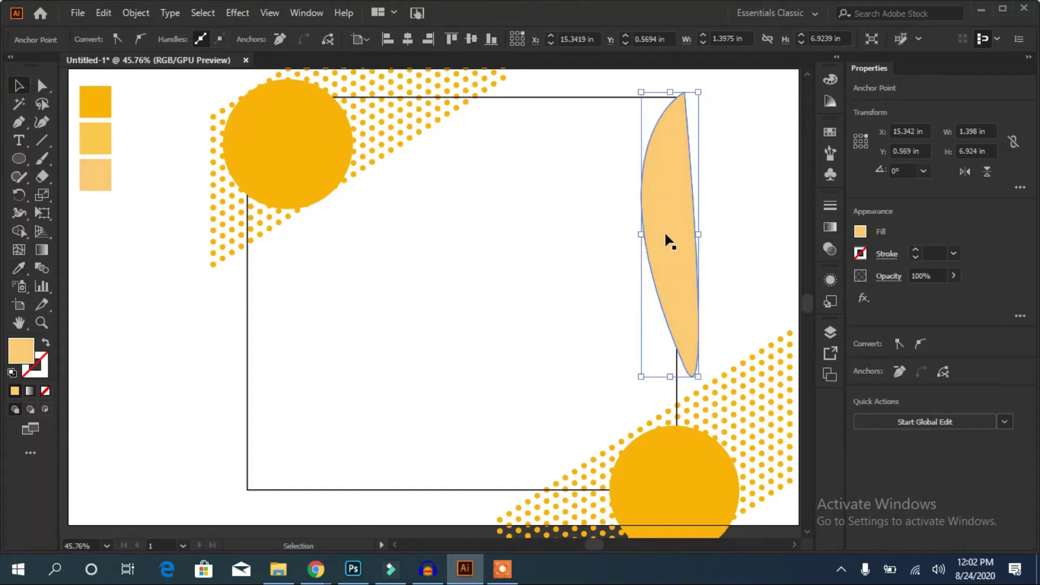
left_click_drag(666, 235, 677, 238)
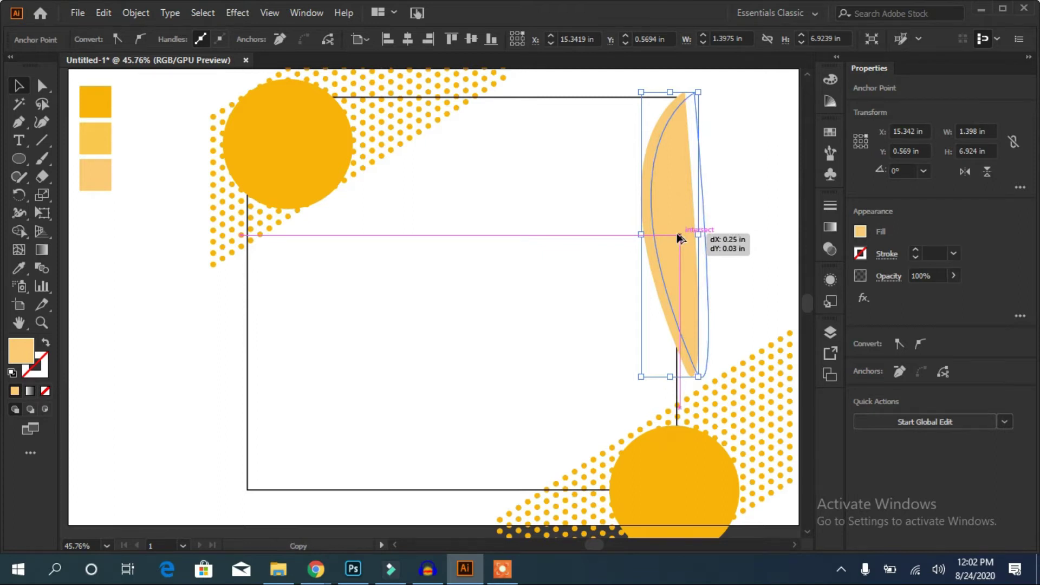
left_click_drag(678, 237, 681, 238)
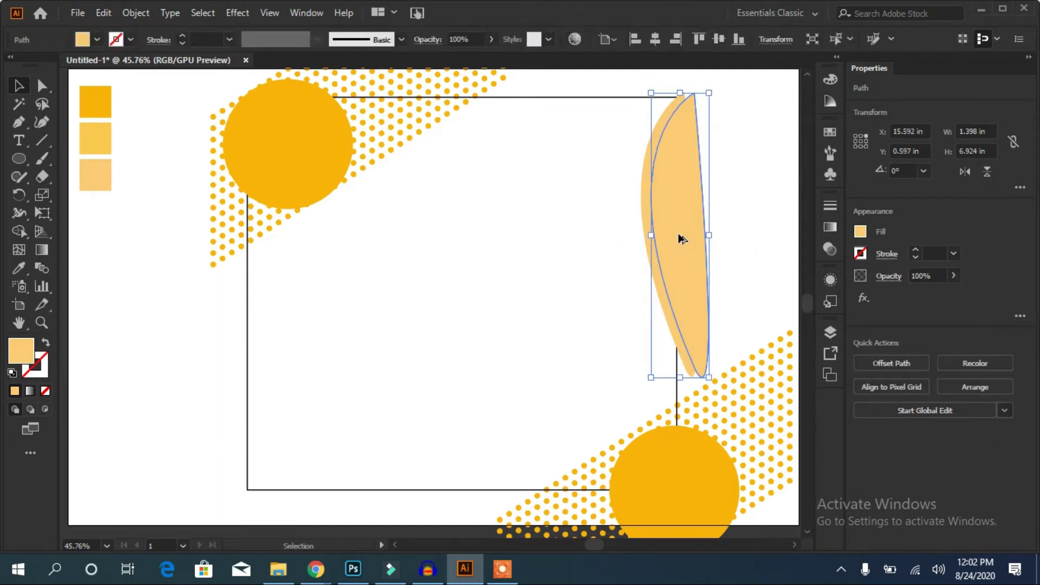
left_click(18, 269)
left_click(108, 104)
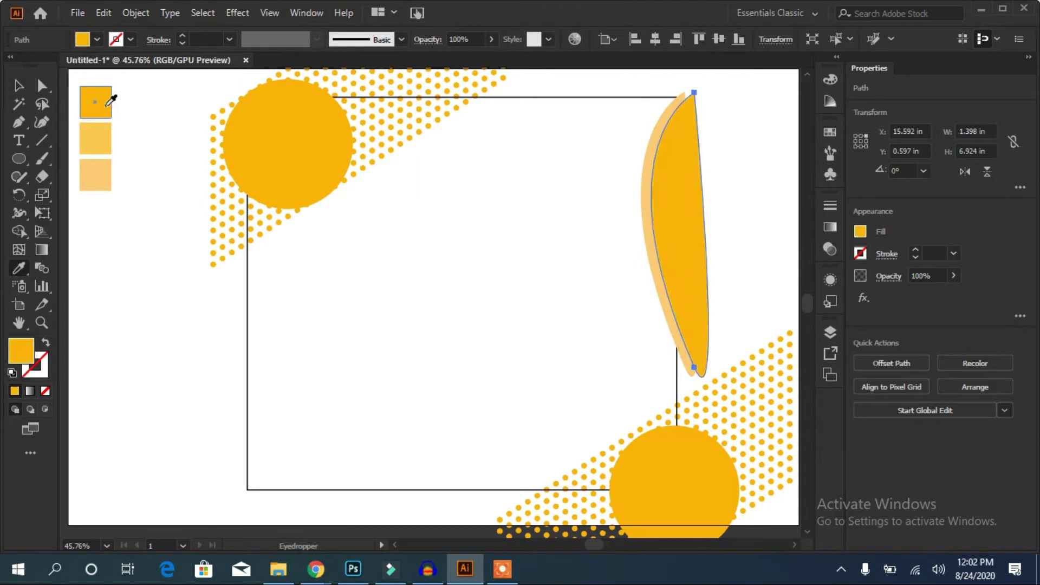
Step: Add a third leaf copy offset to the right and fill it pale yellow
left_click(17, 92)
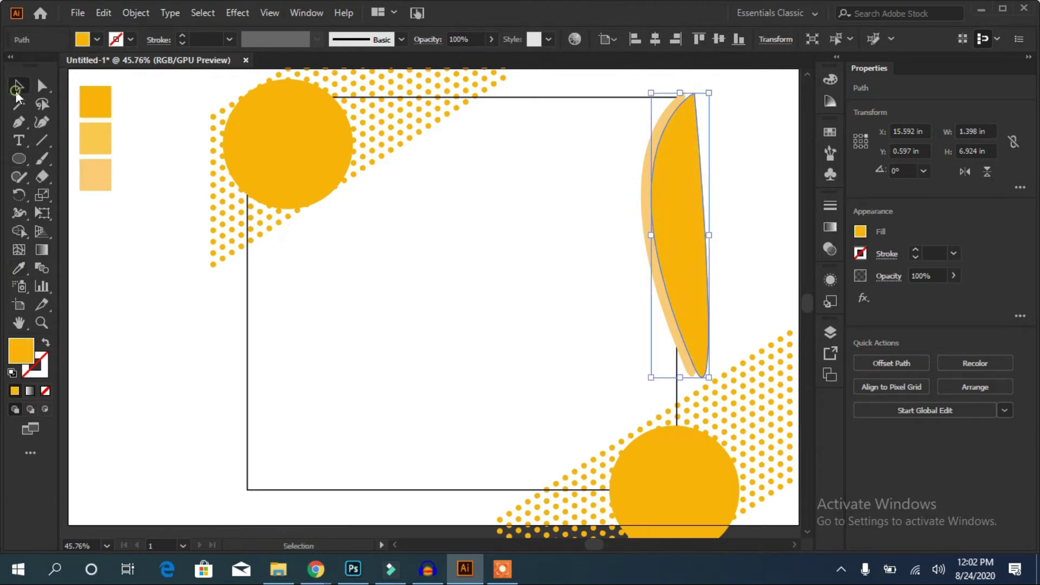
left_click_drag(677, 189, 691, 192)
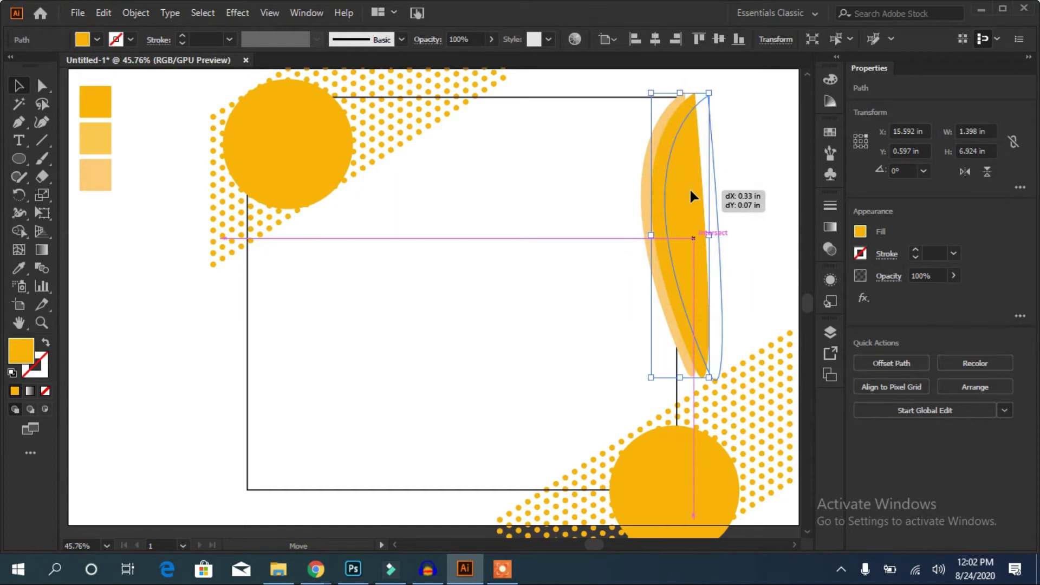
left_click_drag(690, 190, 688, 190)
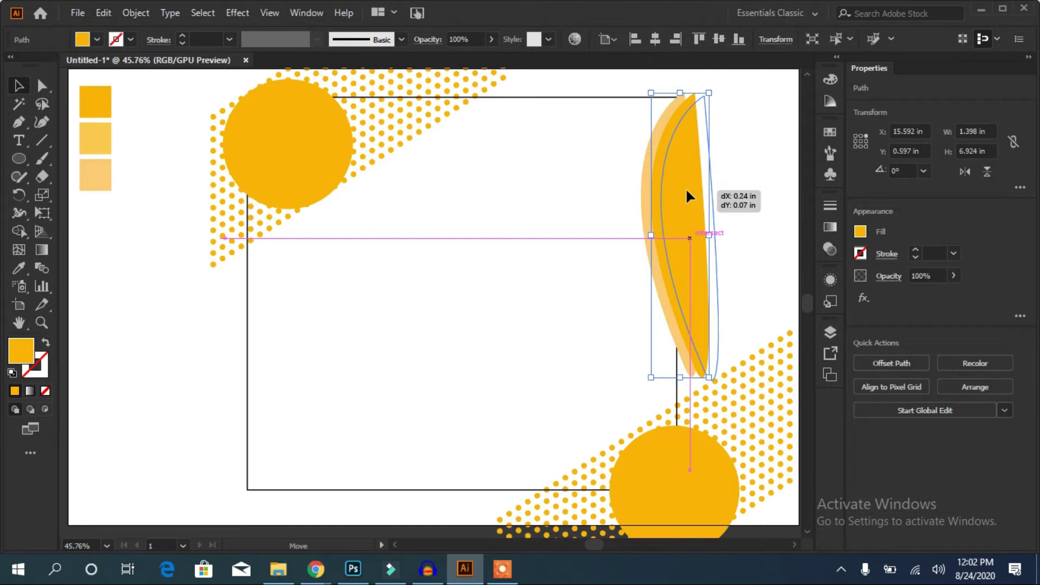
left_click_drag(687, 190, 688, 190)
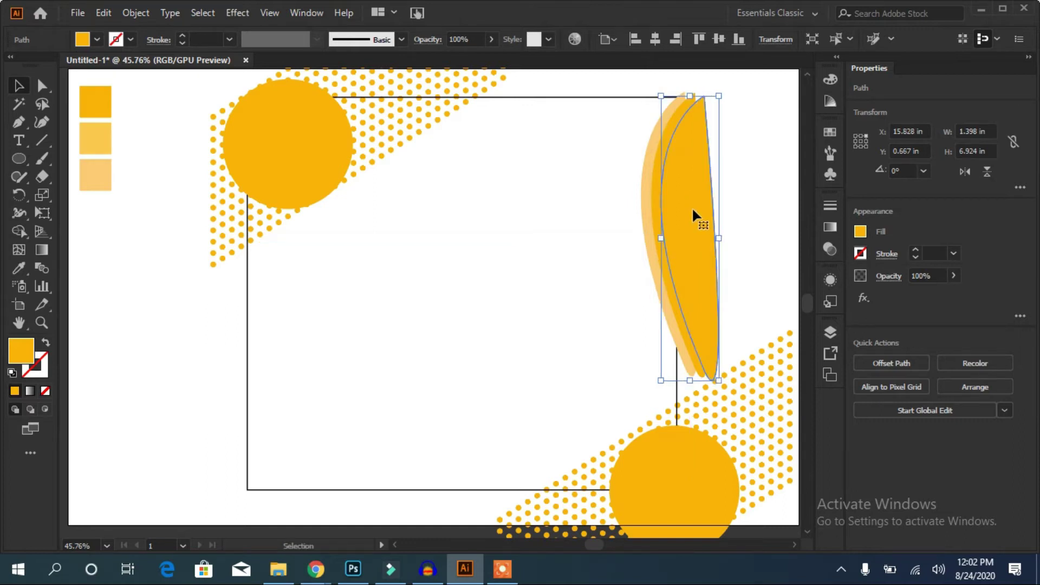
left_click(18, 268)
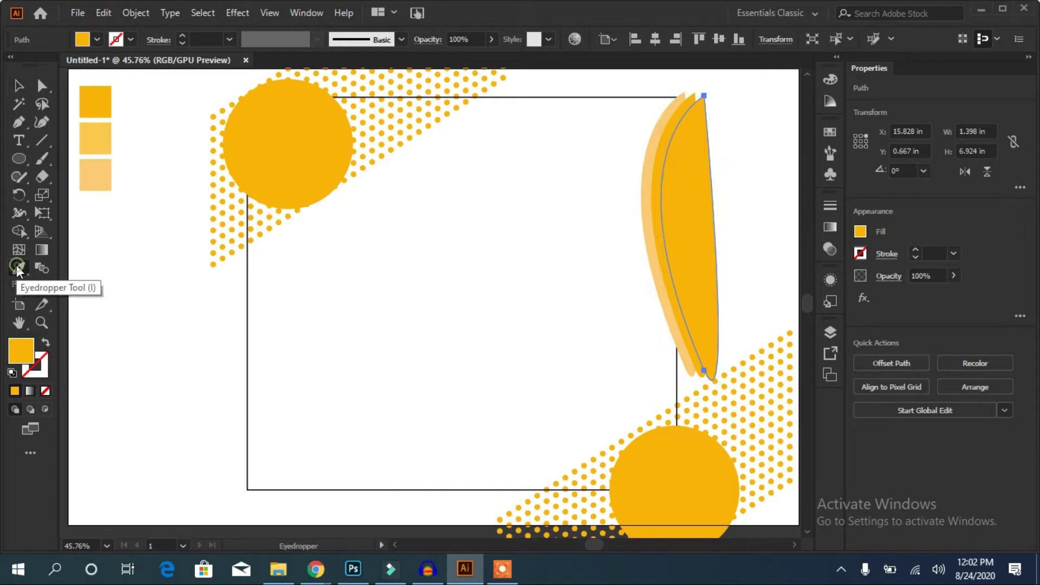
left_click(103, 130)
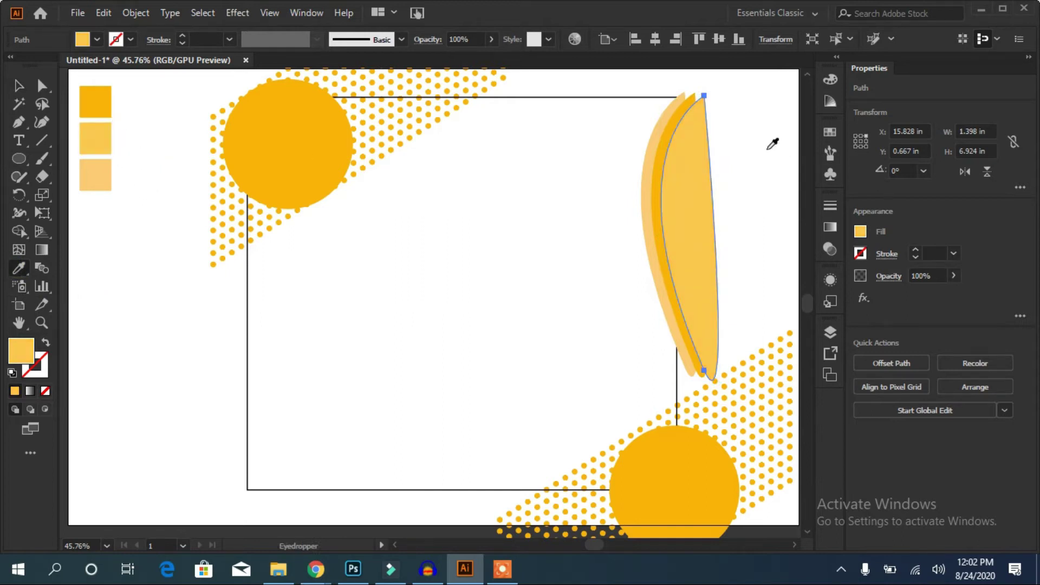
left_click(14, 87)
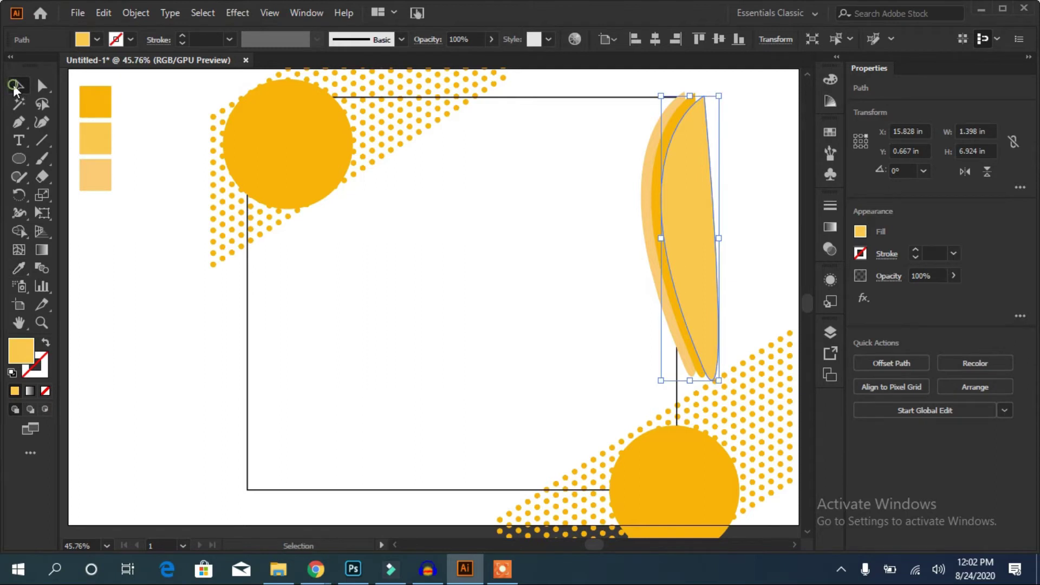
Step: Nudge the middle leaf closer to the front leaf and draw a roughly 4 in circle mid-artboard
left_click(174, 261)
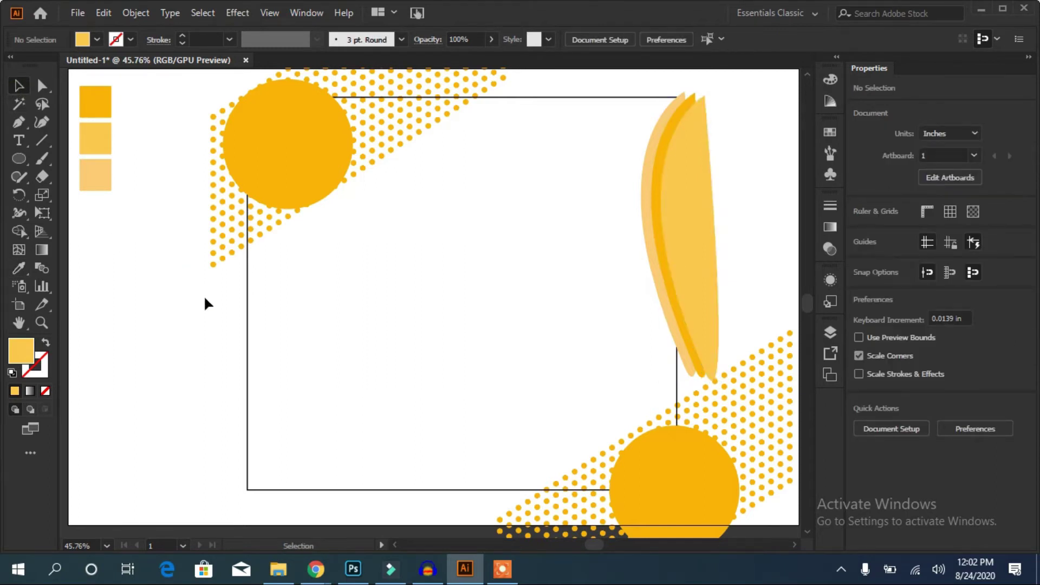
left_click(655, 186)
left_click_drag(653, 184, 685, 187)
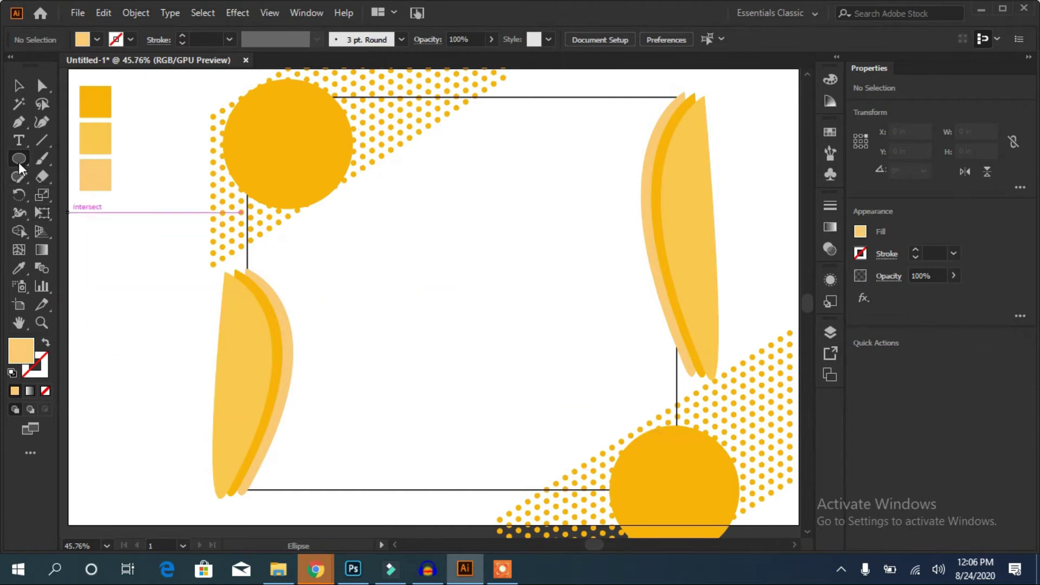
mouse_move(400, 198)
left_mouse_down()
mouse_move(457, 276)
mouse_move(567, 364)
left_mouse_up()
Step: Position the circle and move the woman's photo over it
left_click_drag(482, 282, 470, 318)
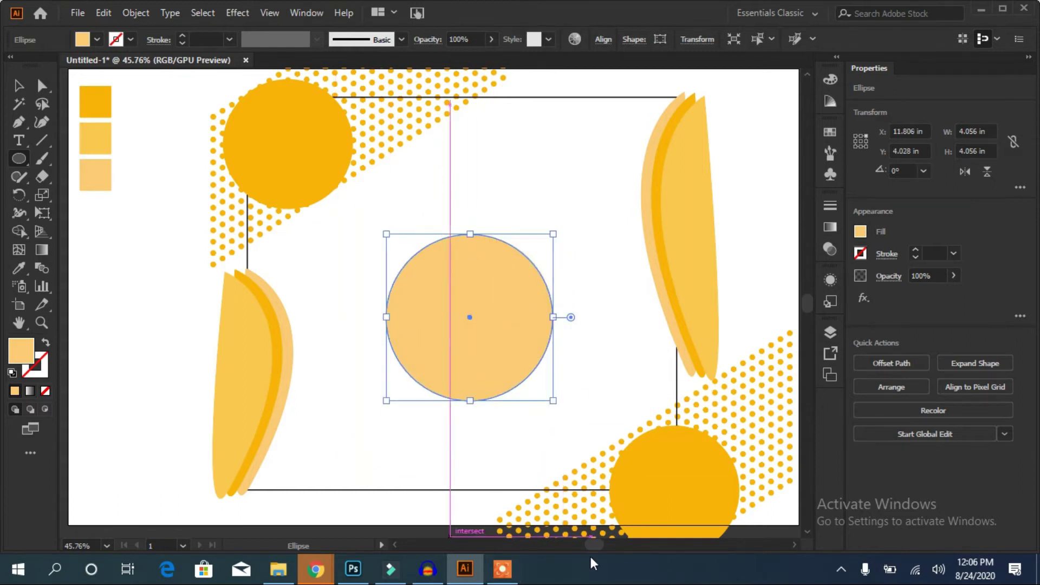
mouse_move(593, 548)
left_mouse_down()
mouse_move(553, 541)
mouse_move(616, 538)
mouse_move(607, 536)
left_mouse_up()
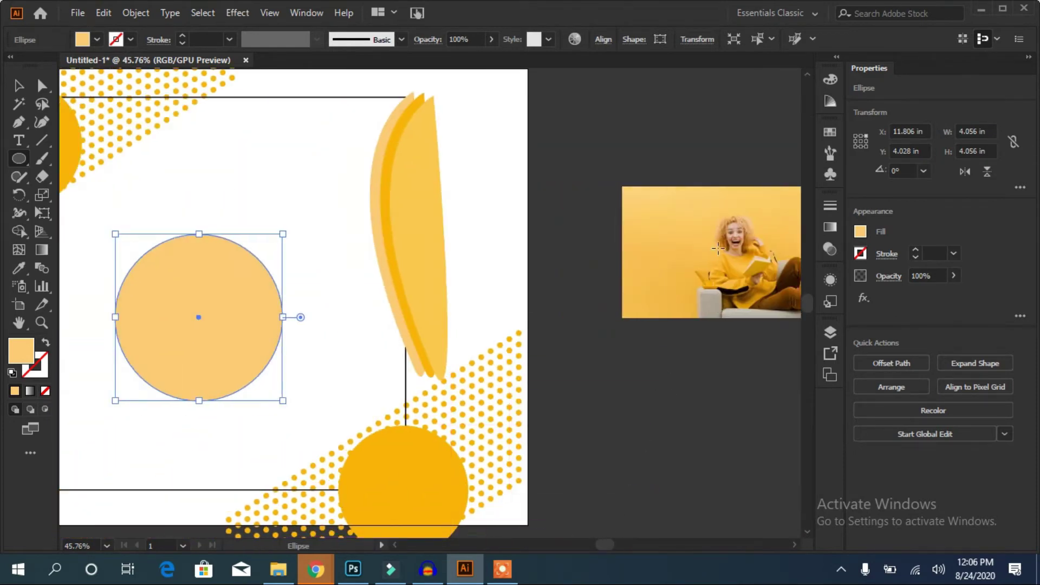
left_click(18, 86)
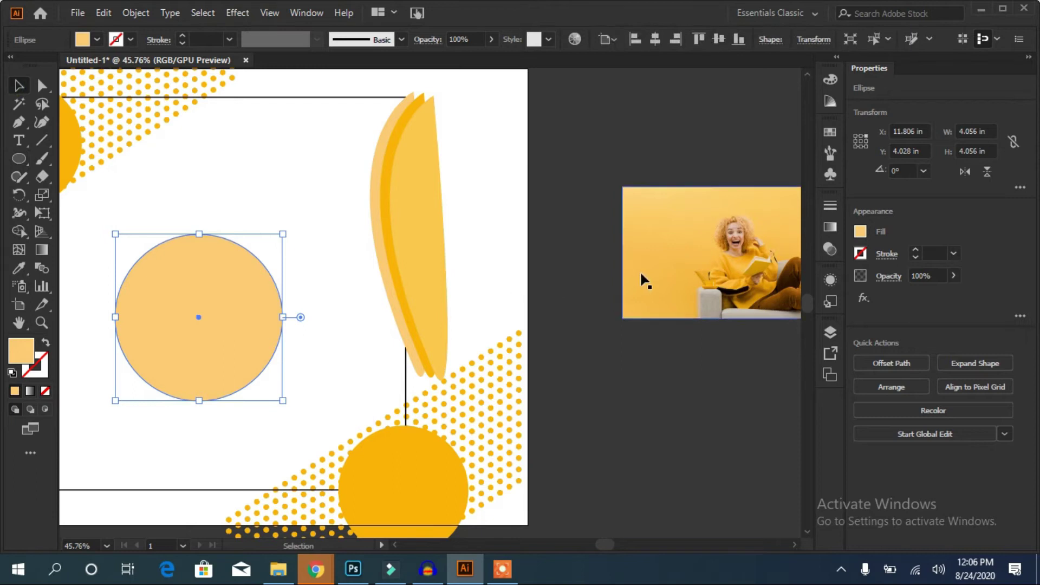
left_click_drag(697, 252, 178, 316)
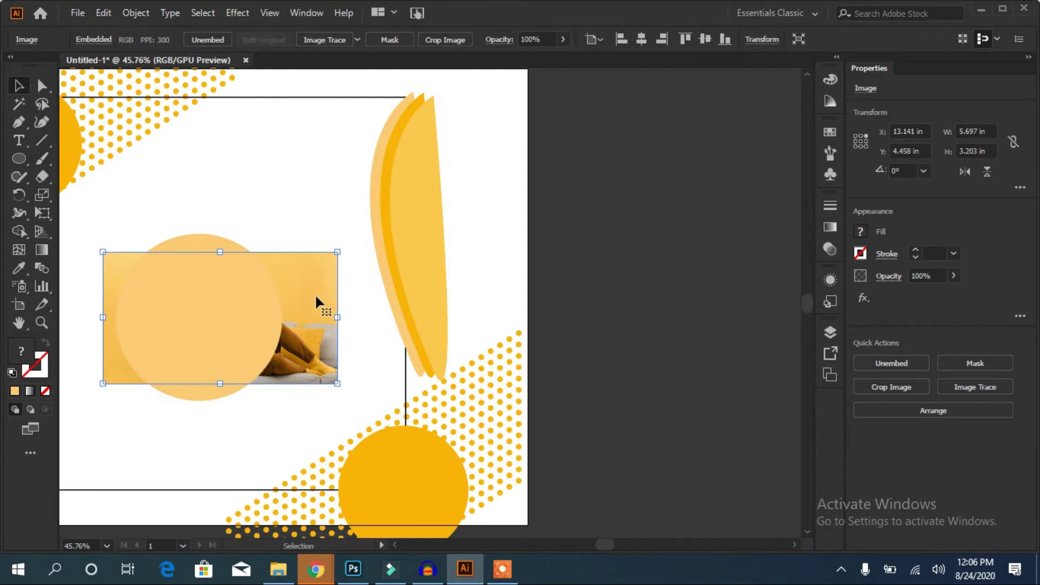
Step: Select the photo and circle together and apply Make Clipping Mask
key("ctrl+shift+a")
left_click(285, 269)
left_click(202, 239, "shift")
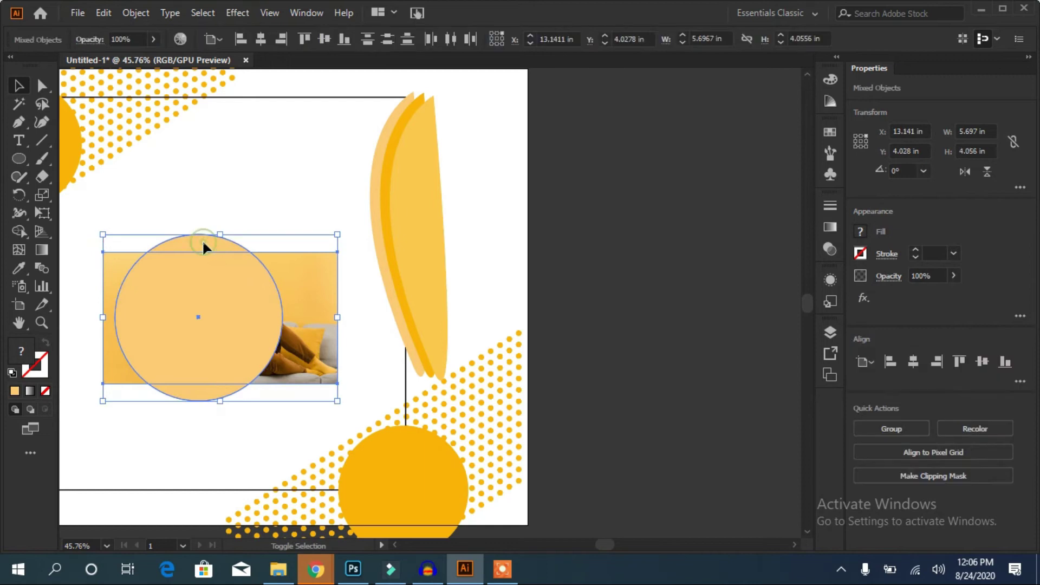
right_click(214, 287)
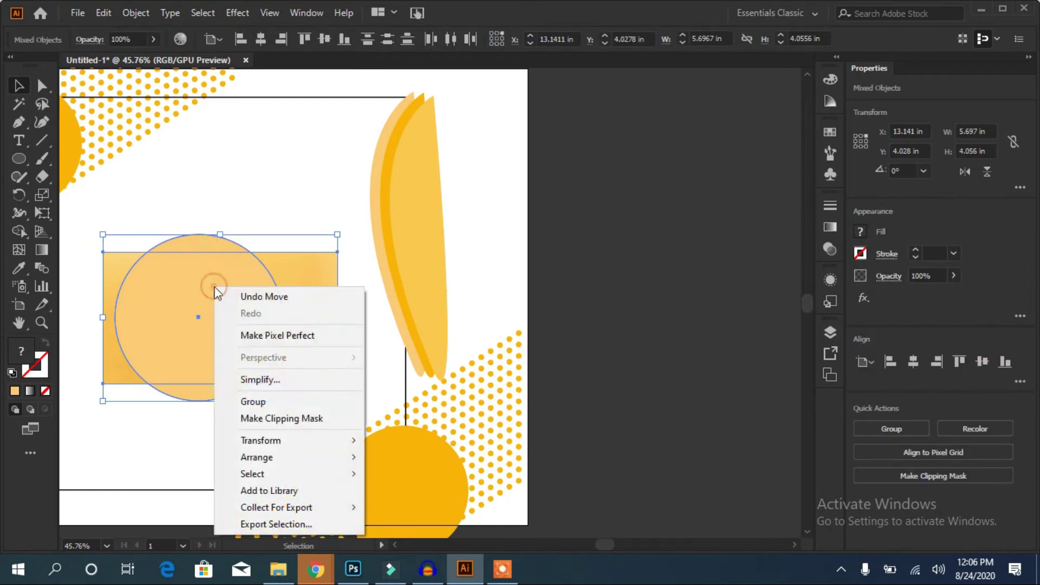
left_click(279, 420)
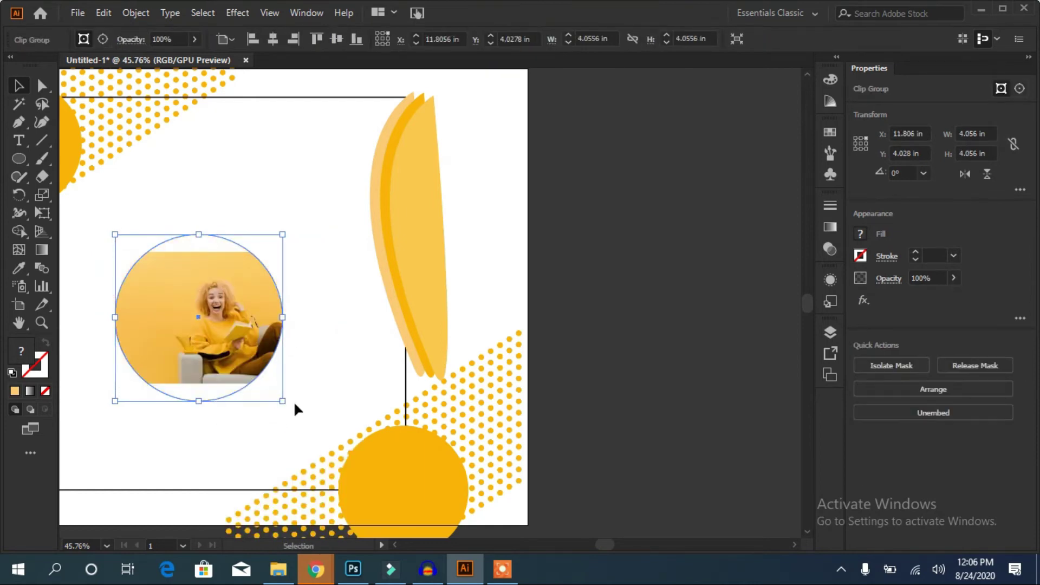
Step: Scale the photo up inside the circle mask and shift it up-left to centre the woman
double_click(240, 323)
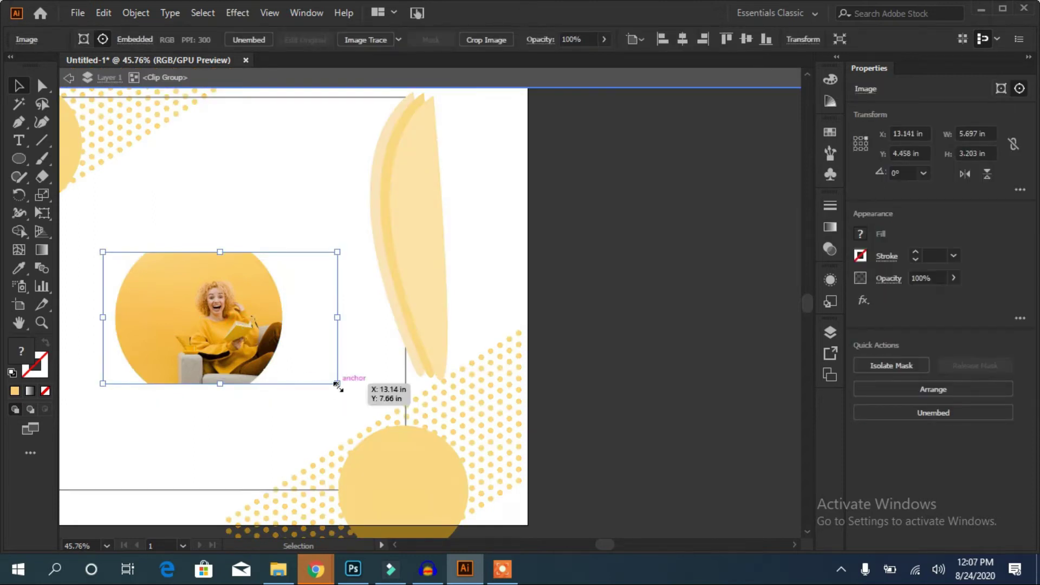
mouse_move(337, 384)
left_mouse_down()
mouse_move(372, 428)
mouse_move(404, 446)
left_mouse_up()
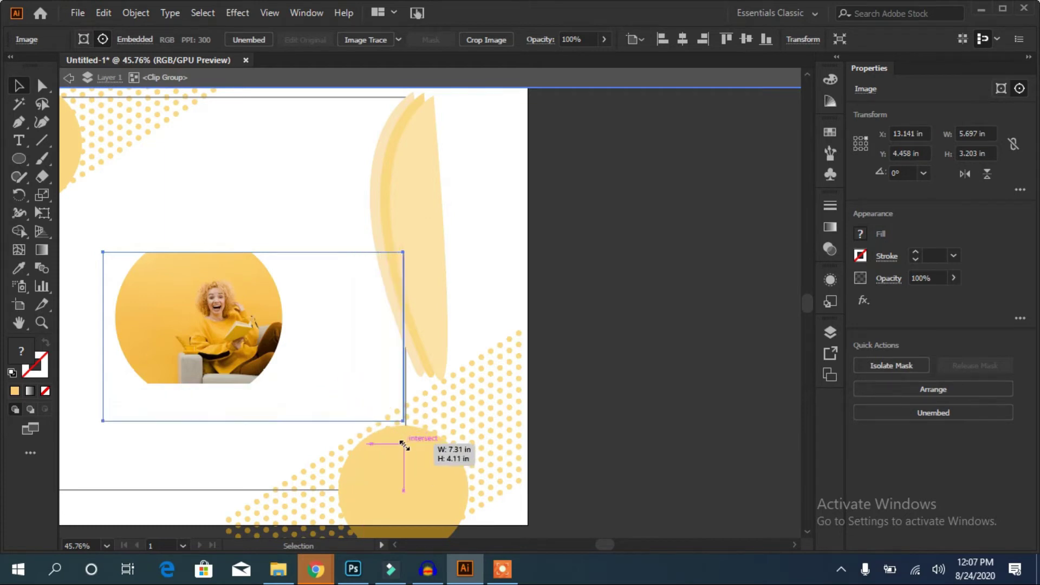
mouse_move(327, 375)
left_mouse_down()
mouse_move(294, 357)
mouse_move(286, 365)
mouse_move(307, 370)
left_mouse_up()
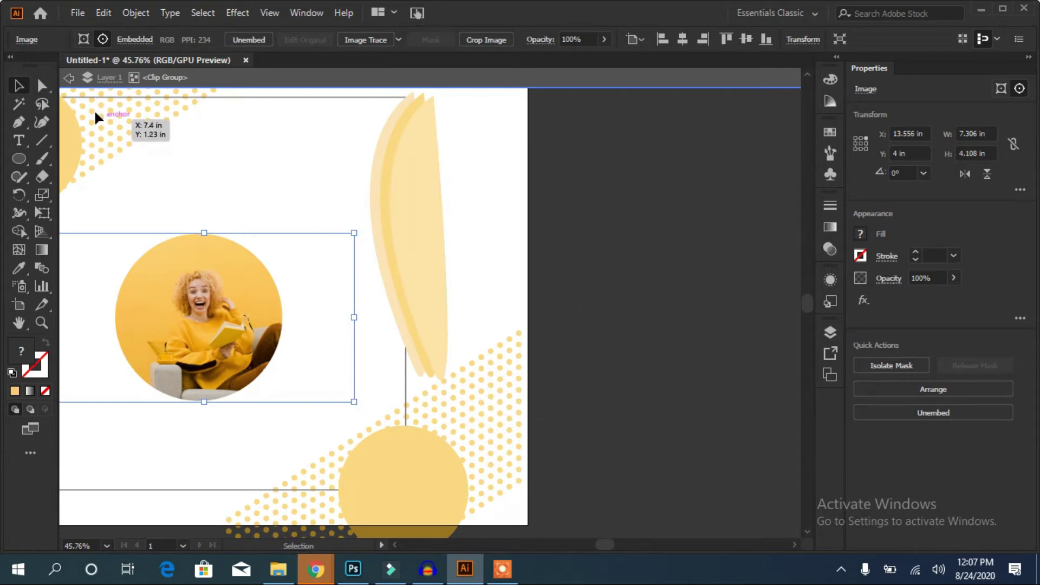
left_click(68, 78)
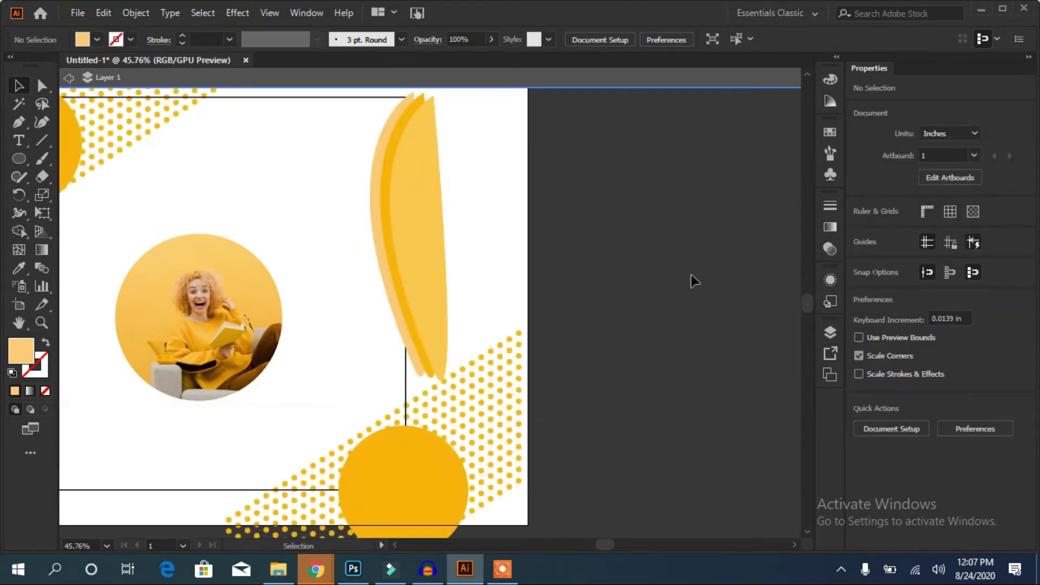
Step: Fit the artboard in view, select HELLO in the tagline, and paste a copy of the line
key("a")
key("ctrl+0")
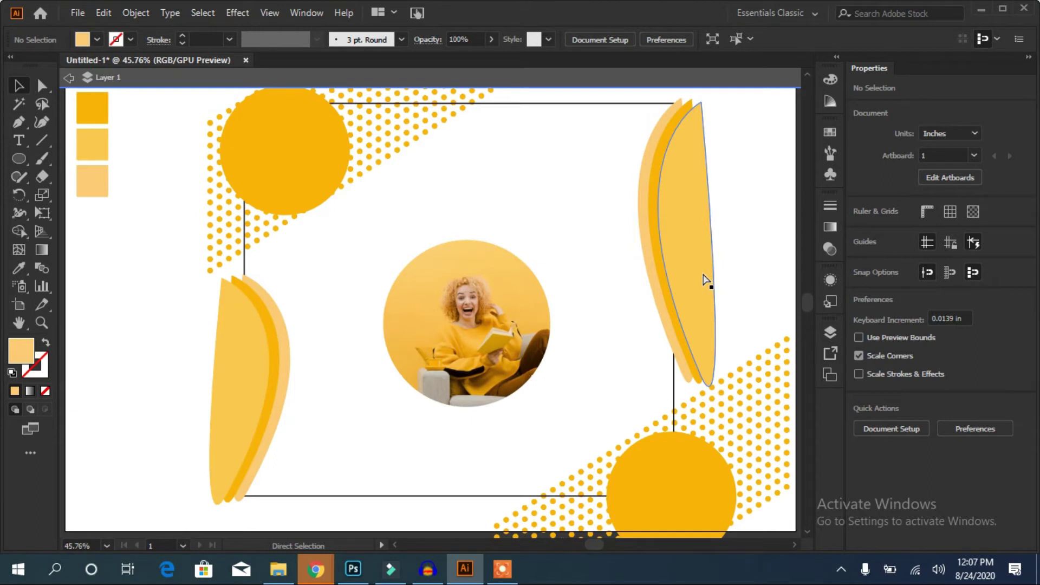
key("v")
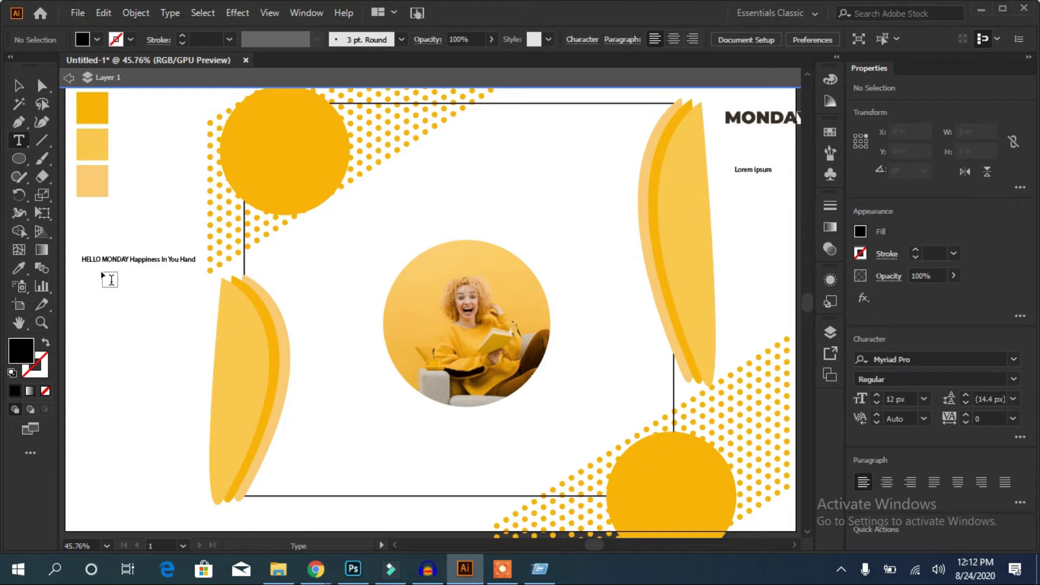
left_click_drag(103, 260, 81, 261)
right_click(89, 263)
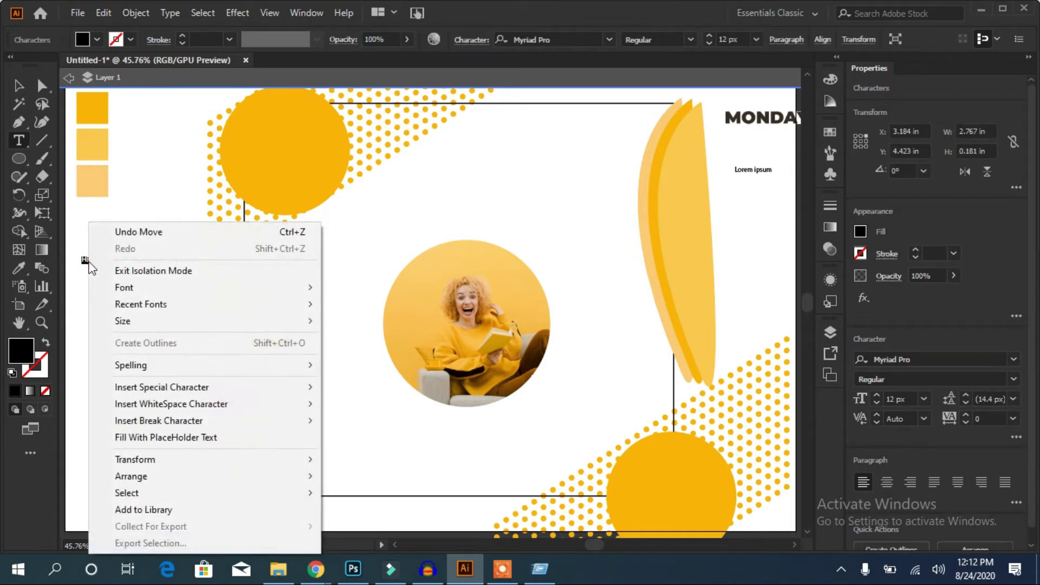
mouse_move(161, 387)
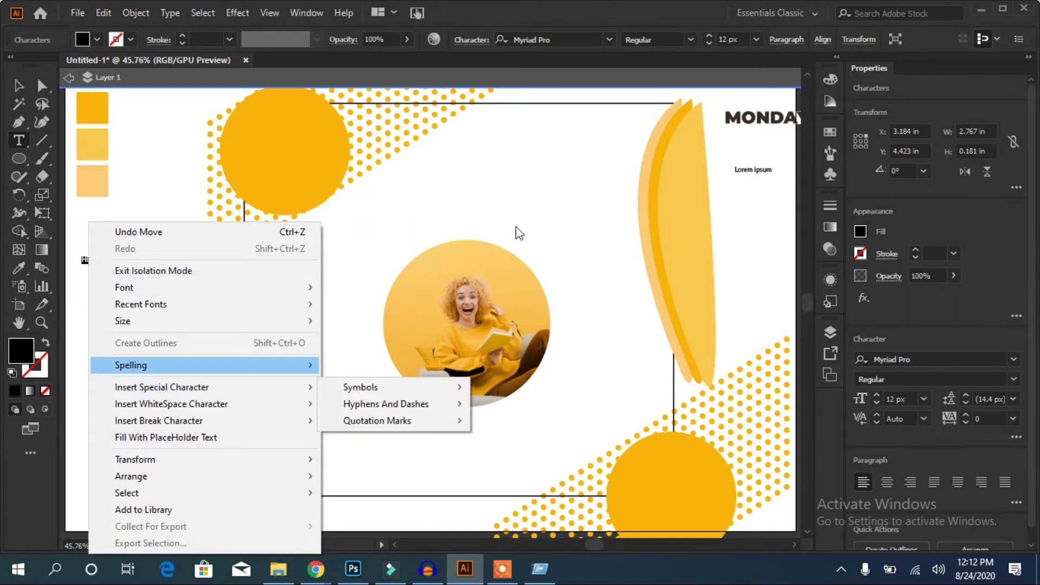
left_click(487, 209)
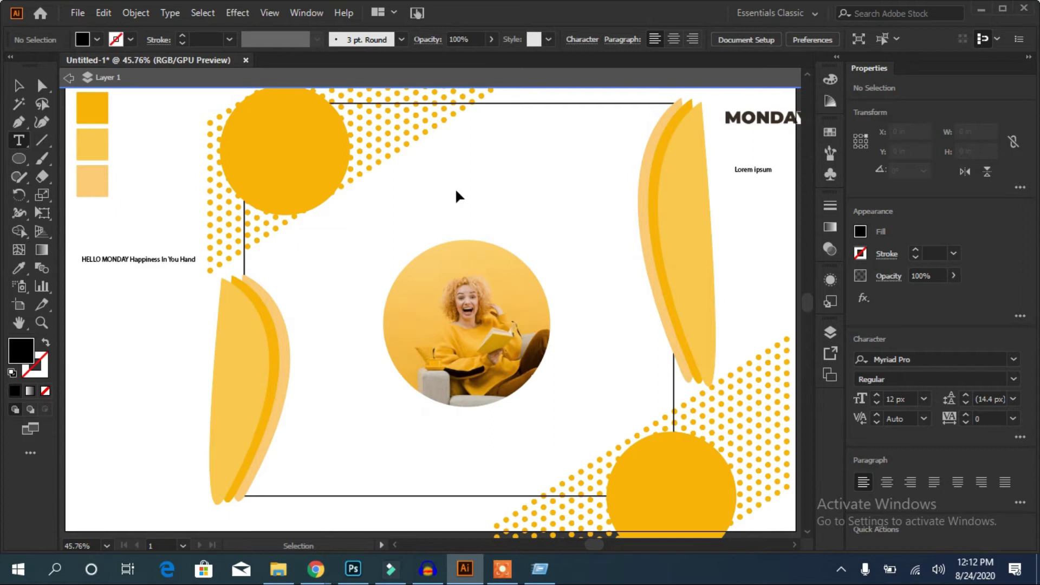
key("ctrl+v")
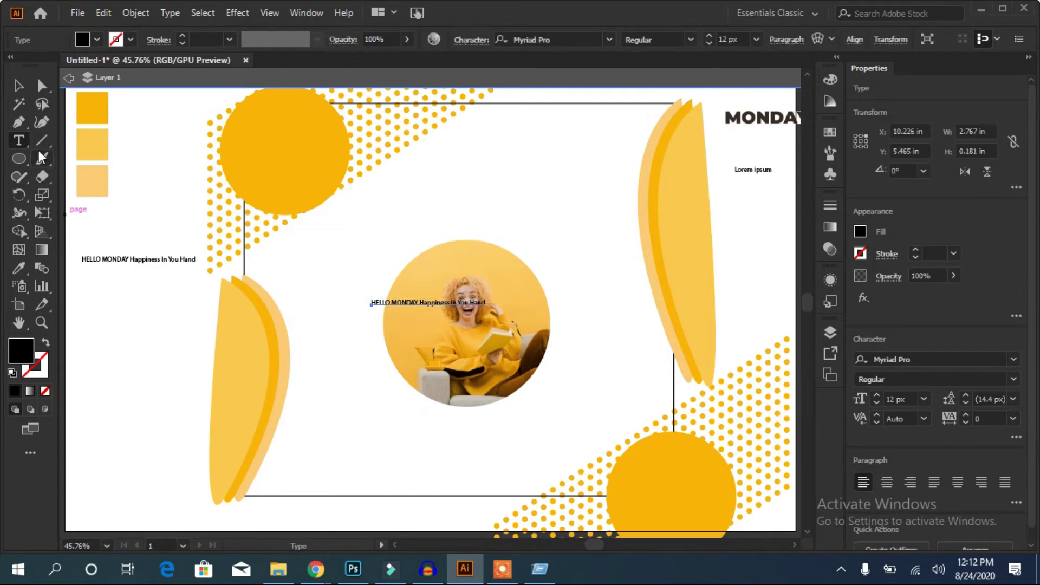
Step: Move the pasted tagline up, enlarge it to 6 in wide, and copy the word HELLO
left_click(18, 85)
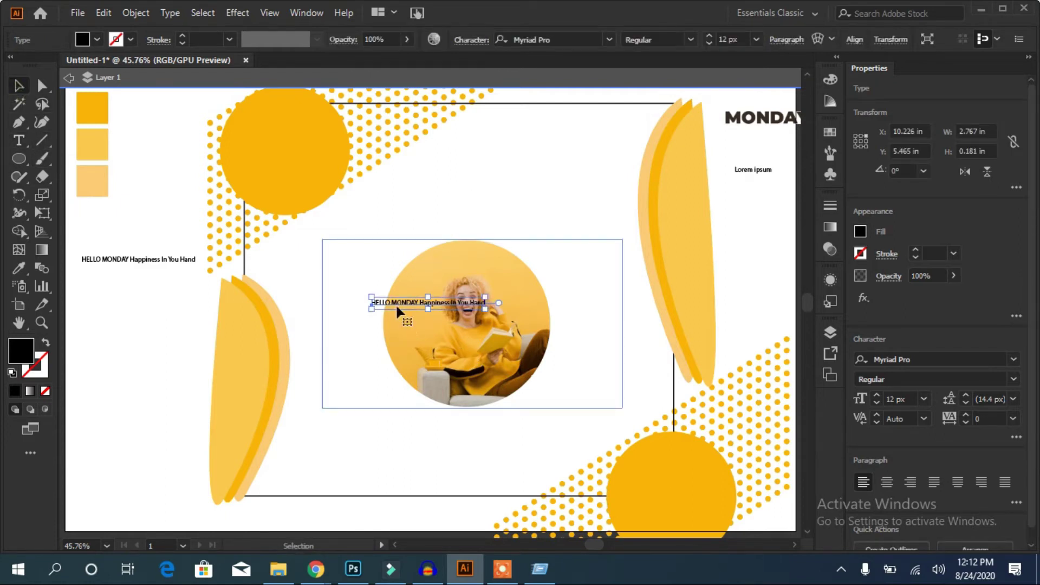
left_click_drag(397, 310, 404, 216)
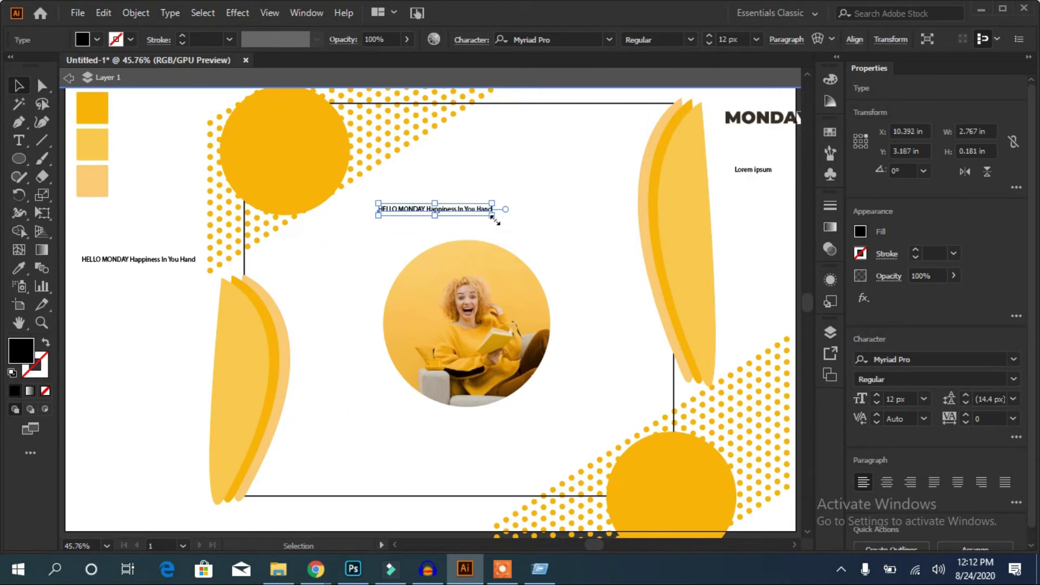
left_click_drag(492, 215, 626, 294)
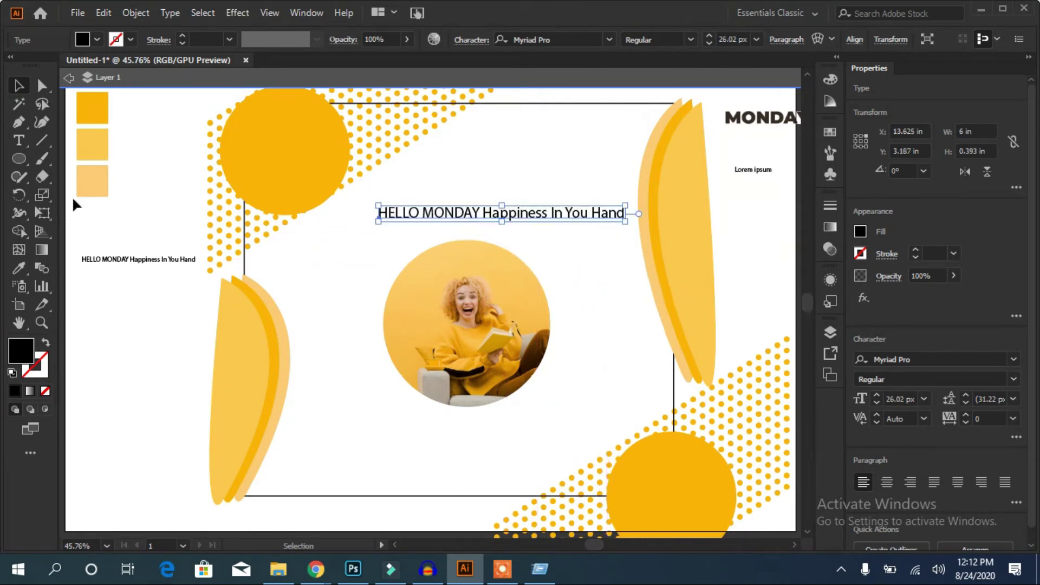
left_click(19, 141)
left_click(382, 209)
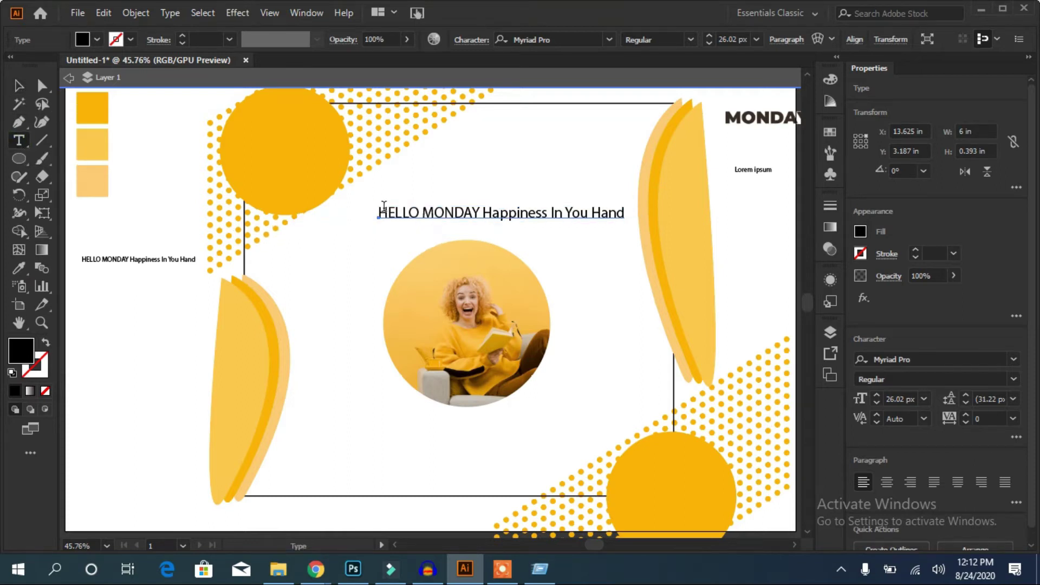
left_click_drag(381, 210, 418, 213)
key("ctrl+c")
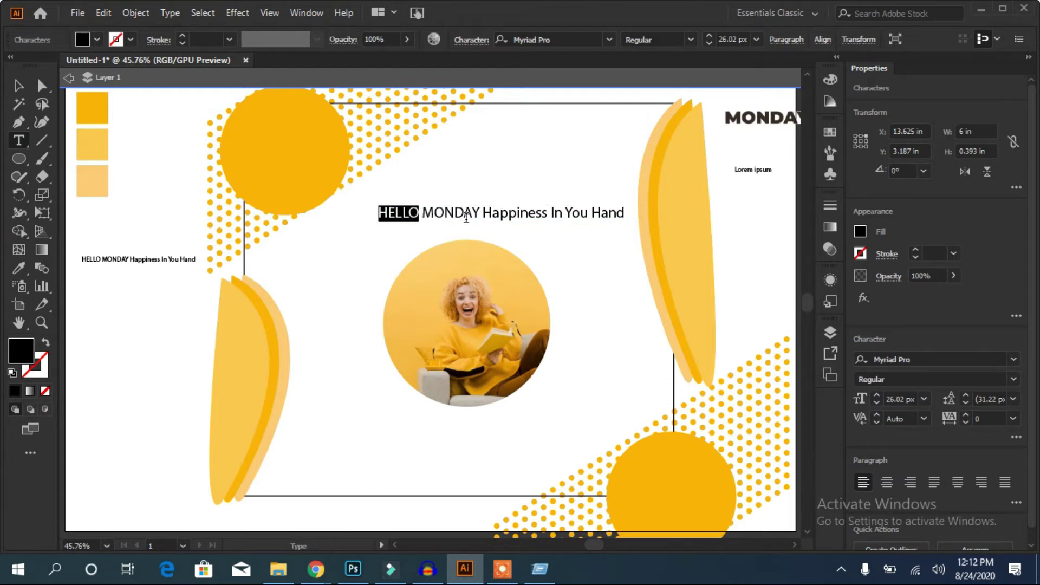
Step: Move the long tagline to the left edge and place a pasted HELLO above the photo circle
left_click(19, 86)
left_click_drag(467, 214, 154, 371)
left_click(452, 198)
key("ctrl+v")
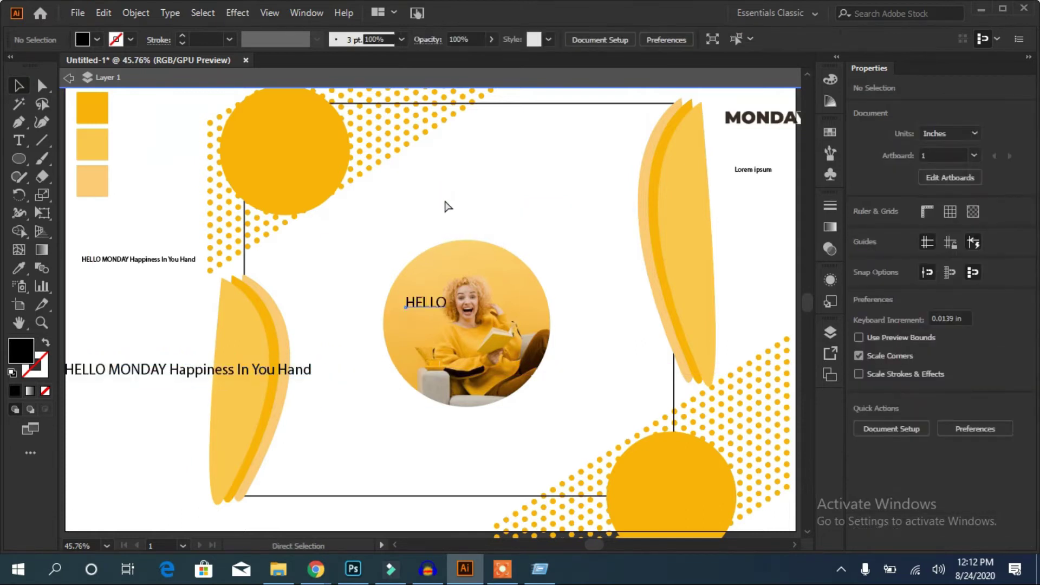
left_click(427, 305)
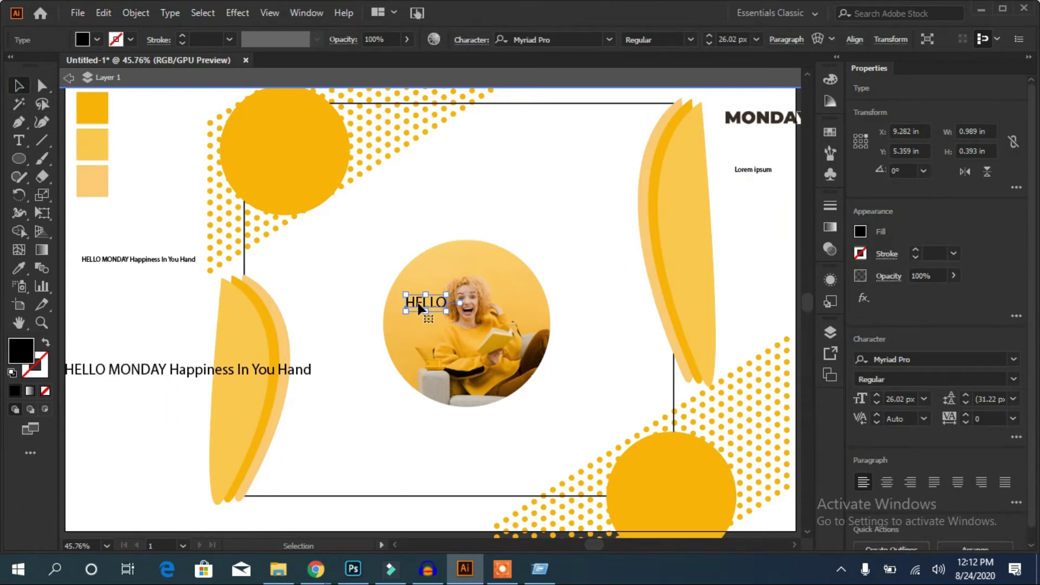
left_click_drag(420, 309, 462, 185)
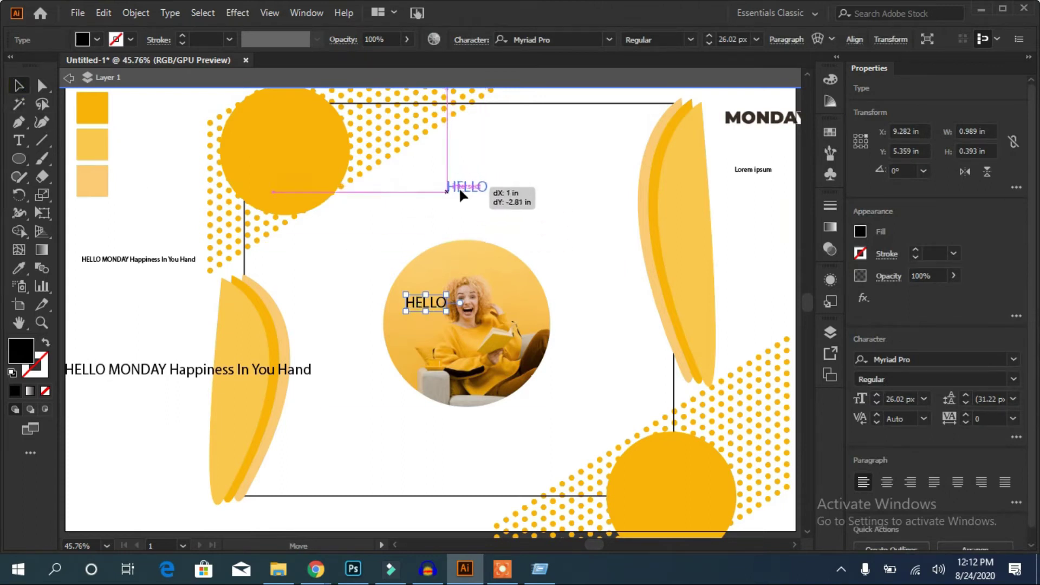
Step: Copy MONDAY from the tagline and paste it just below HELLO
left_click(120, 371)
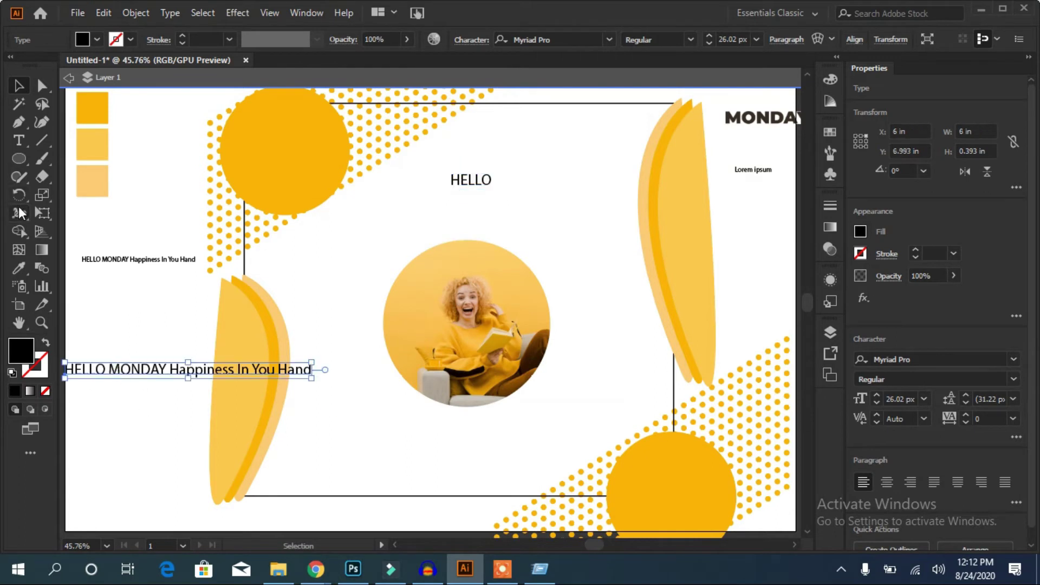
left_click(19, 140)
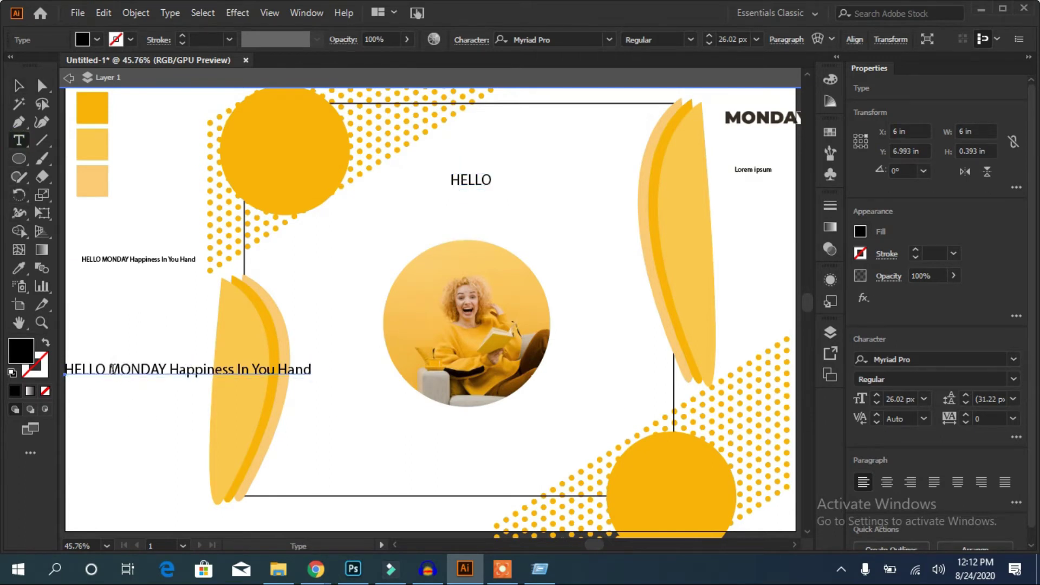
left_click_drag(110, 369, 167, 370)
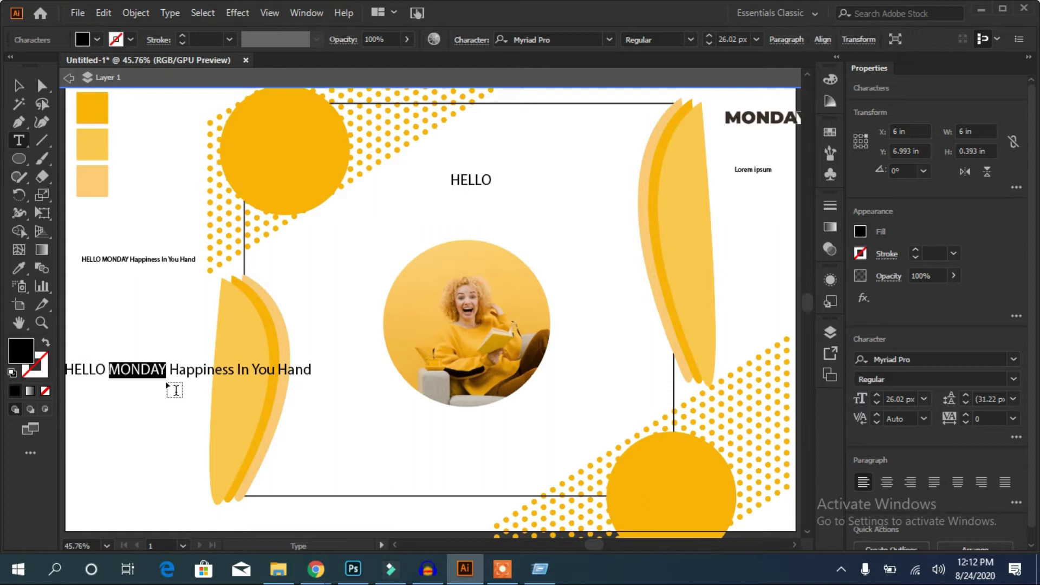
left_click(458, 212, "ctrl")
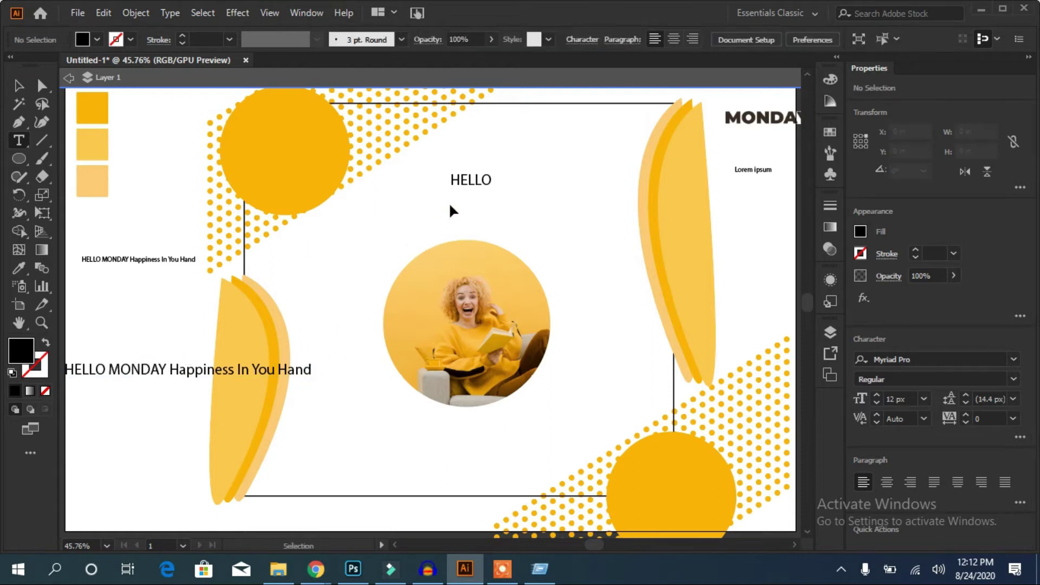
key("ctrl+v")
left_click(19, 85)
left_click_drag(424, 305, 469, 200)
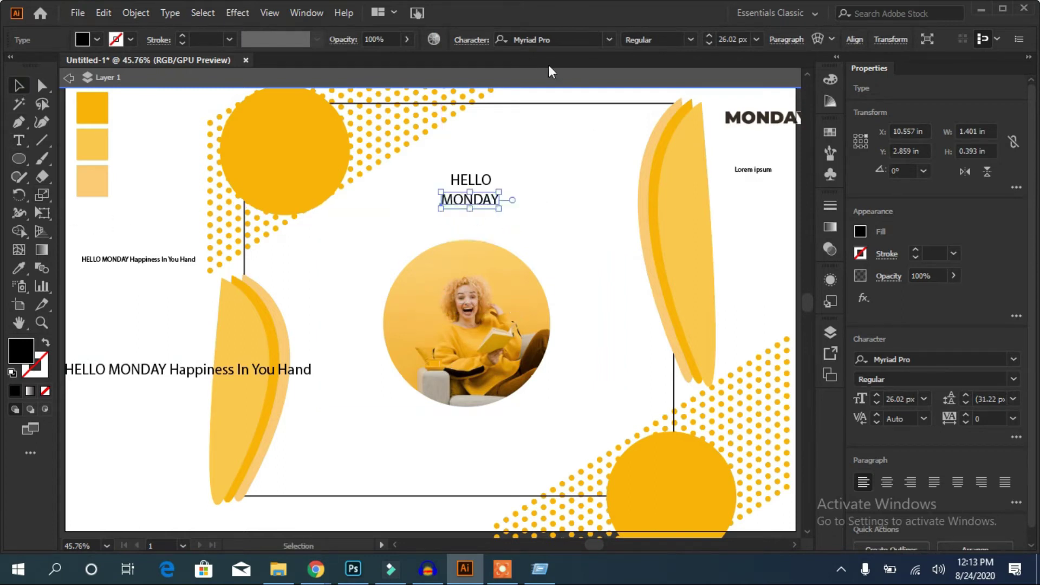
Step: Set HELLO and MONDAY in the Intro Rust G Base 2 Line font
left_click_drag(519, 170, 455, 206)
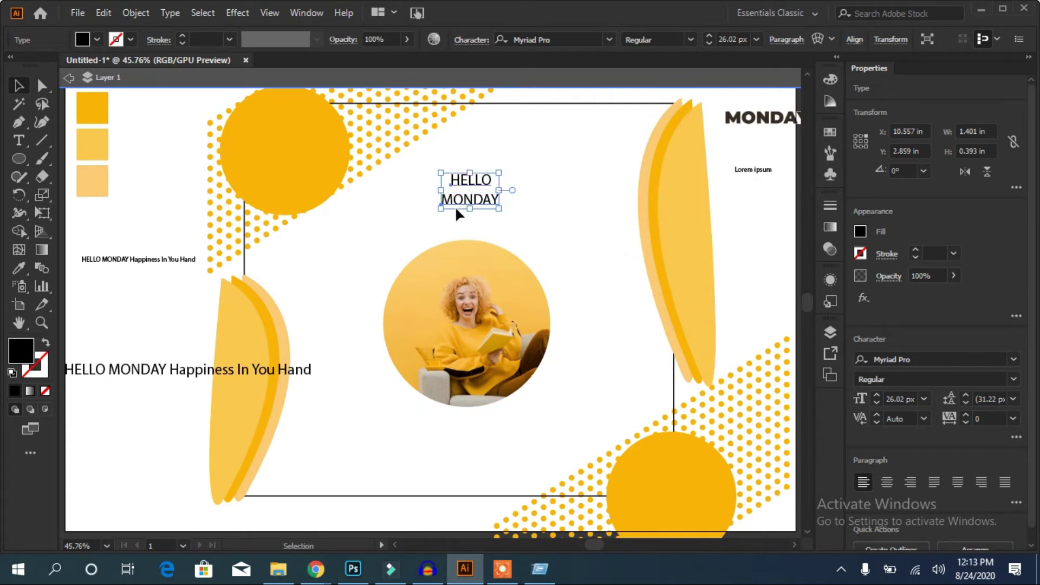
left_click(609, 40)
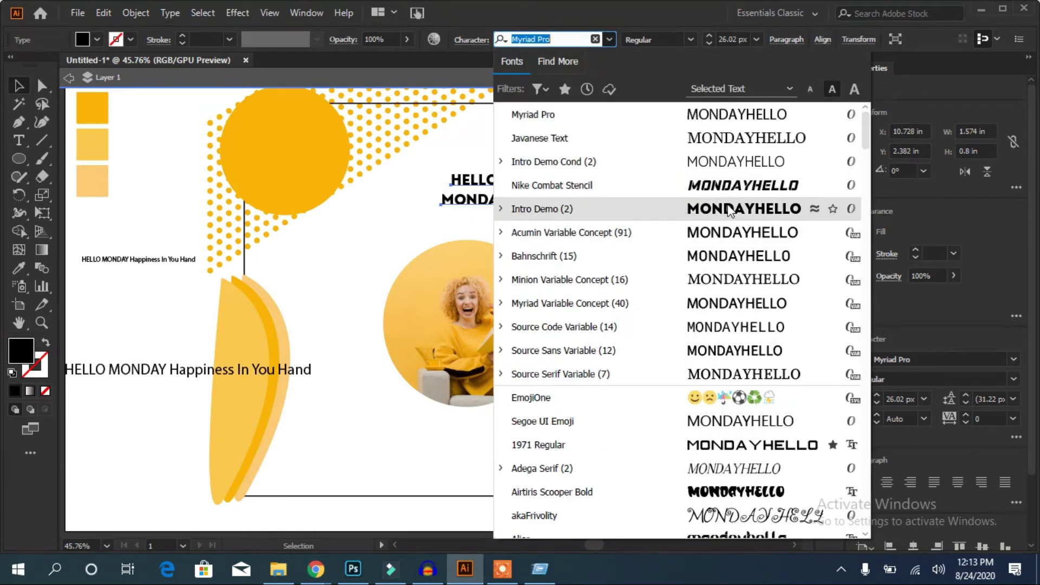
left_click_drag(865, 138, 853, 227)
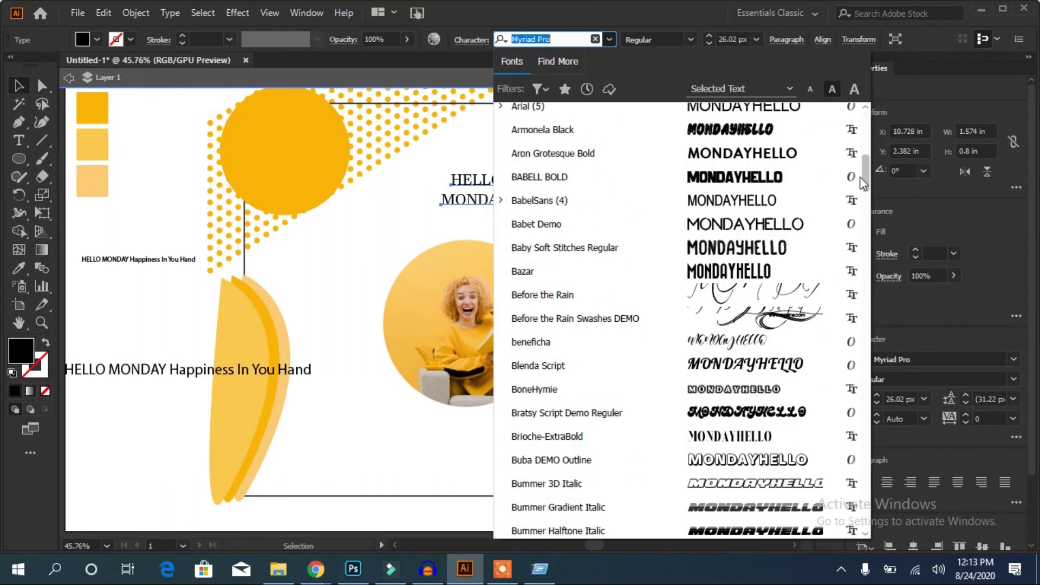
scroll(853, 233, "down", 4)
scroll(853, 233, "down", 4)
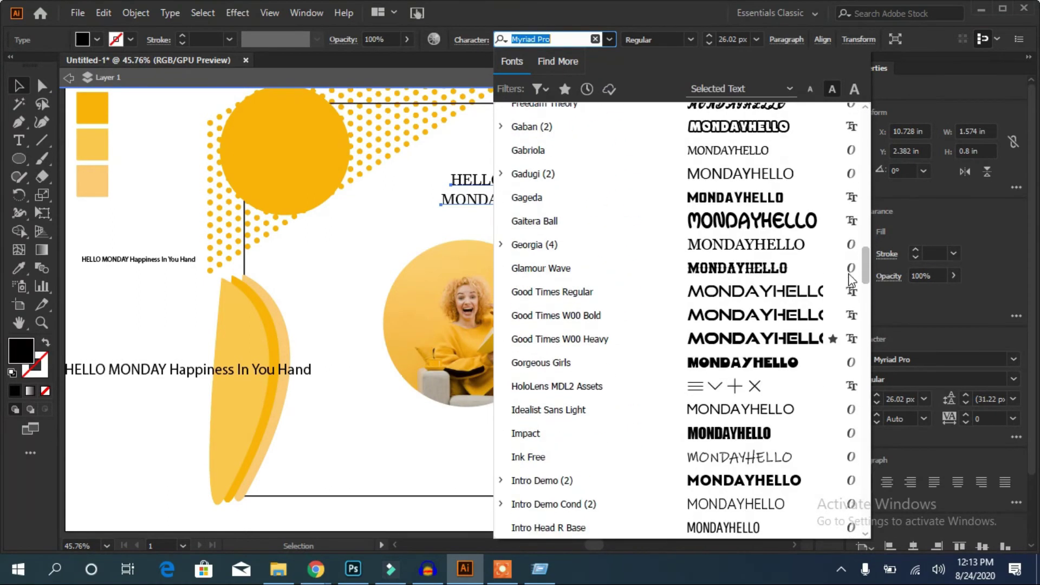
scroll(854, 233, "down", 2)
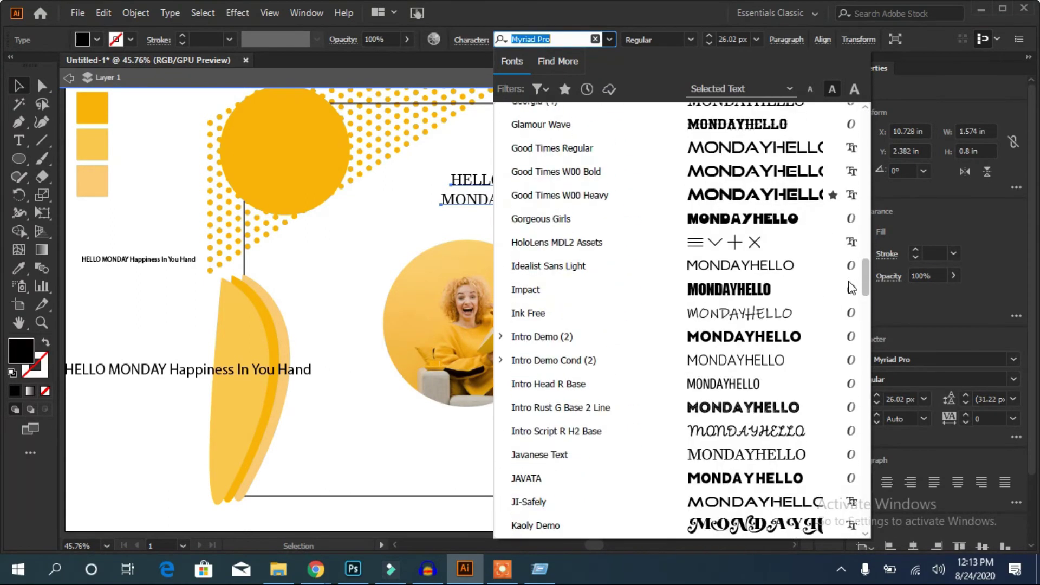
left_click(761, 410)
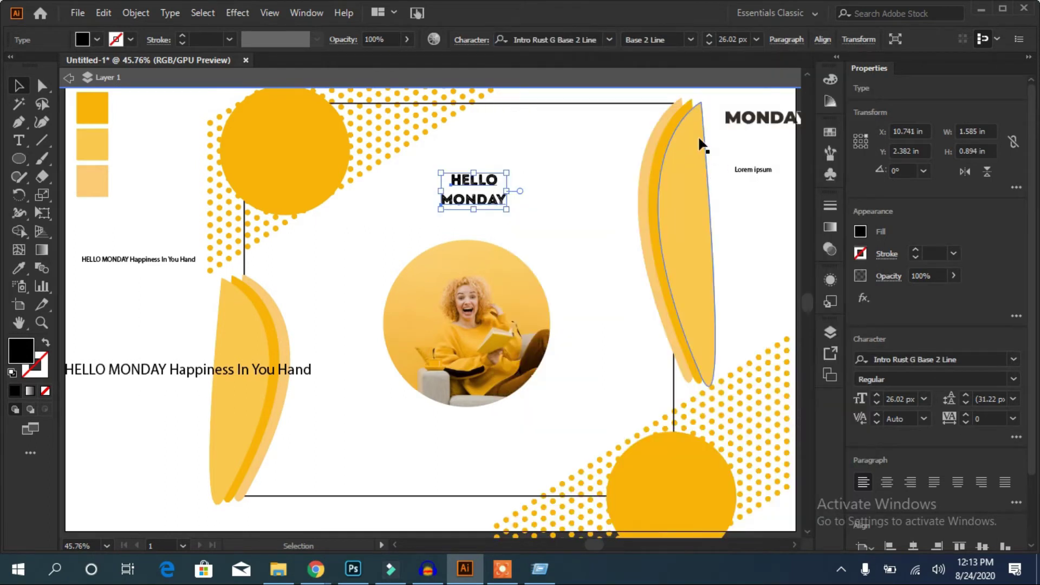
Step: Enlarge the HELLO MONDAY heading and change its font to Nexa-Black
left_click_drag(510, 213, 532, 229)
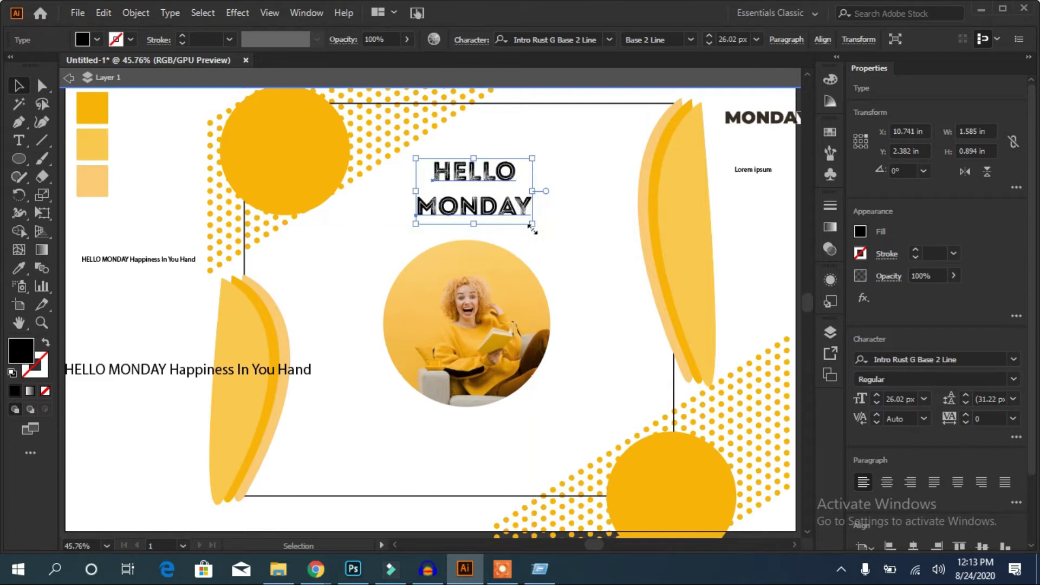
left_click(590, 213)
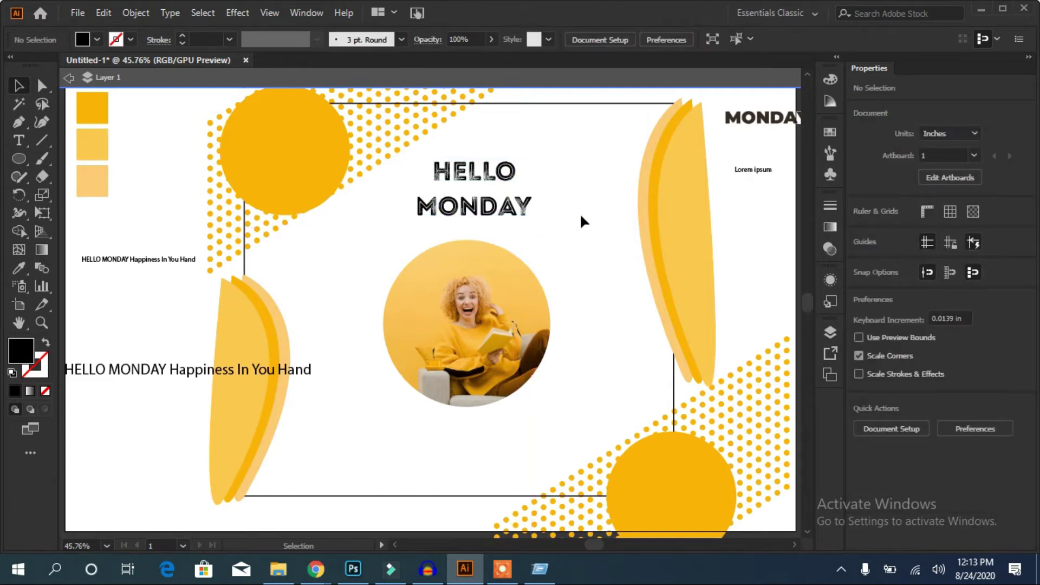
left_click_drag(488, 177, 487, 178)
left_click(594, 199)
left_click(490, 214)
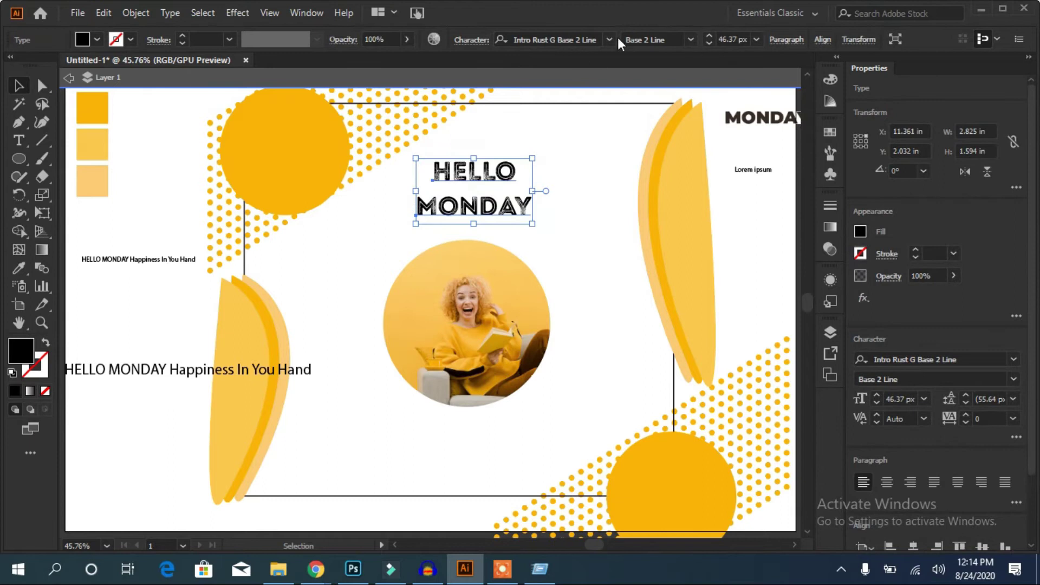
left_click(610, 39)
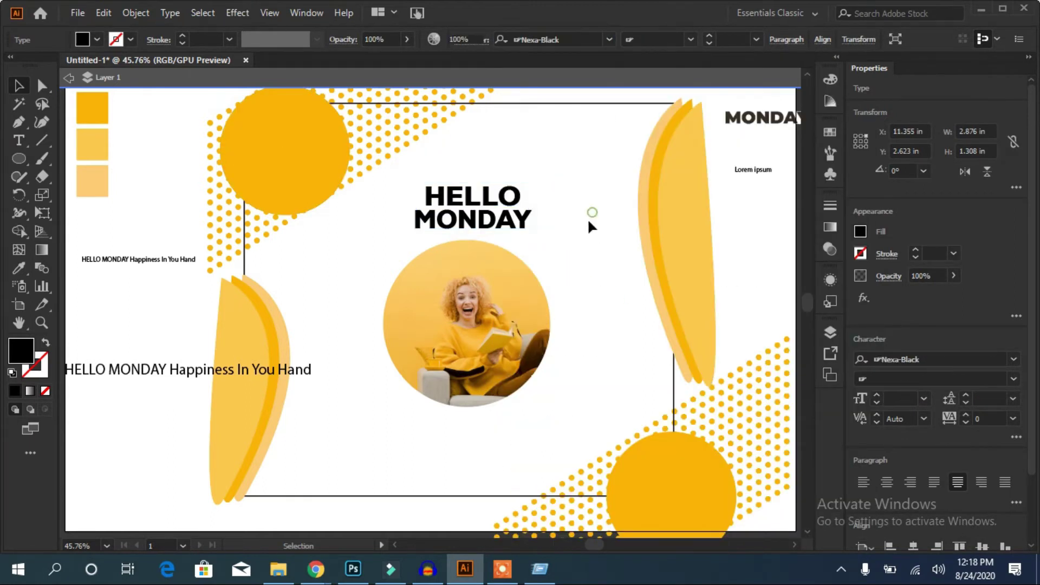
left_click(485, 153)
Step: Draw a small unfilled circle near the artboard's top centre with a 3 px outline
left_click(18, 160)
mouse_move(469, 126)
left_mouse_down()
mouse_move(502, 158)
mouse_move(469, 139)
left_mouse_up()
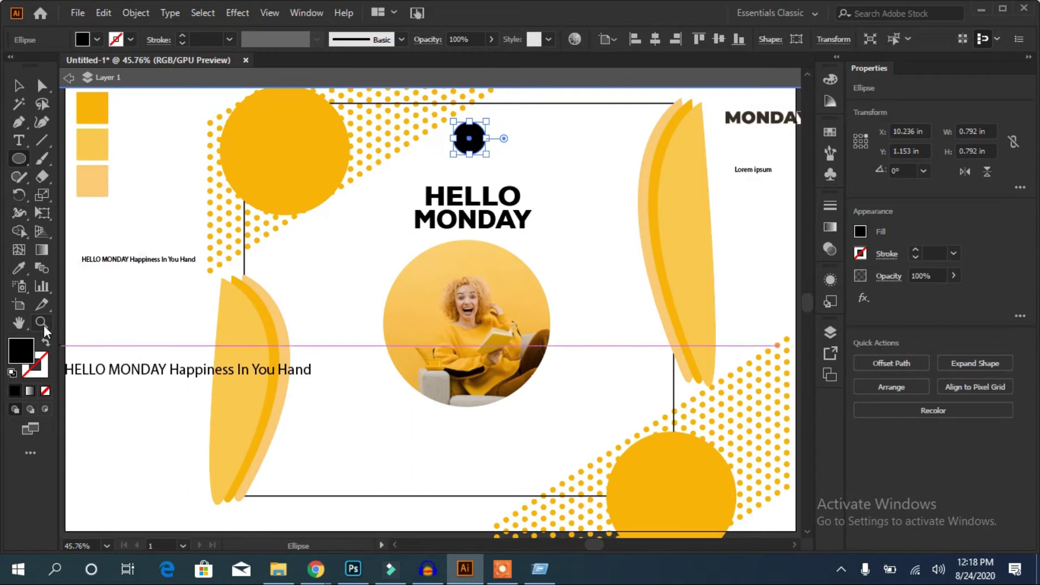
left_click(46, 345)
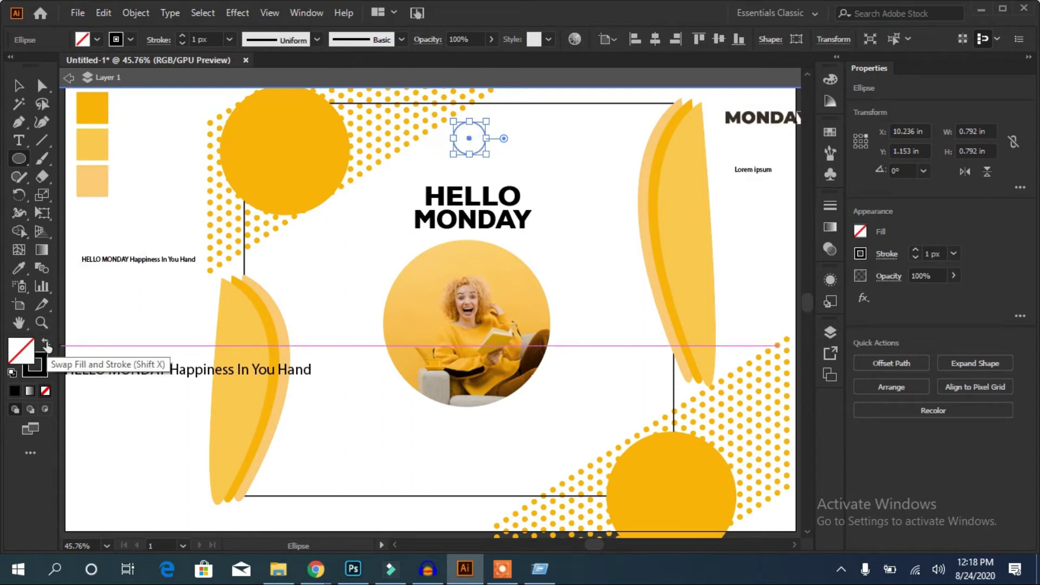
left_click(182, 36)
left_click(182, 36)
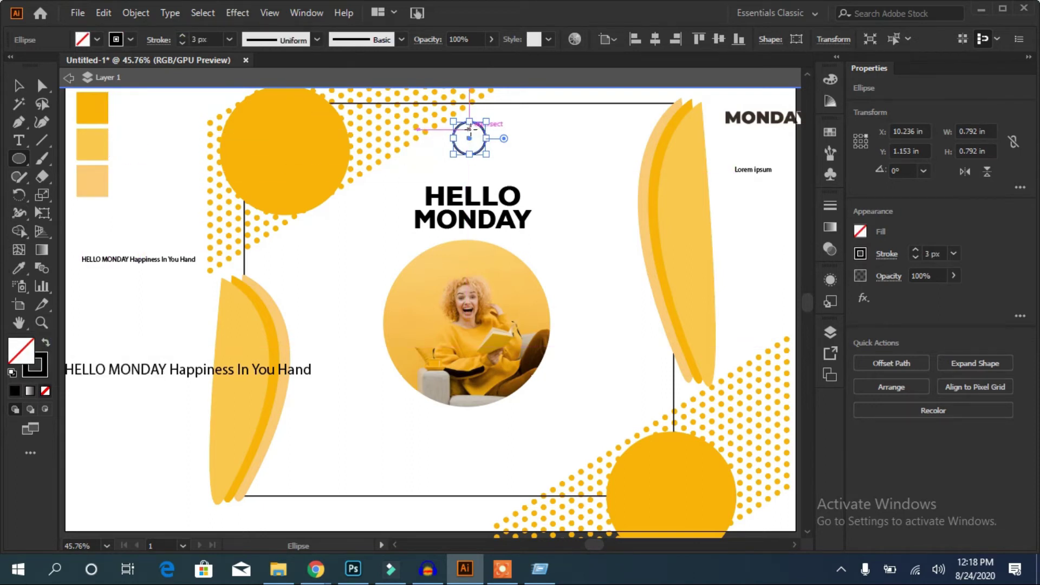
Step: Create an inset inner circle with Offset Path at -0.125 in
left_click(892, 363)
left_click(598, 317)
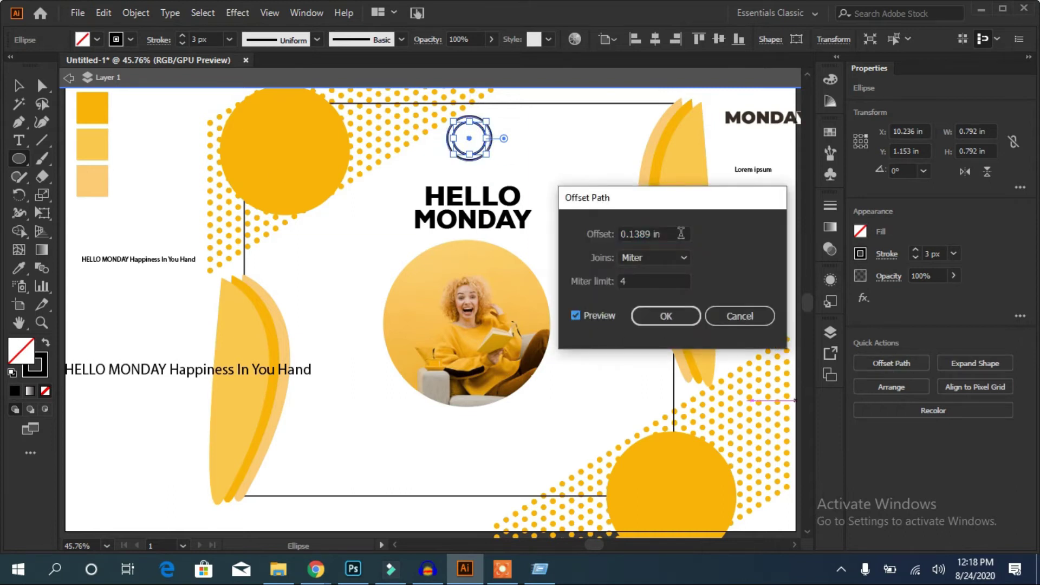
left_click(600, 239)
type("-0.125")
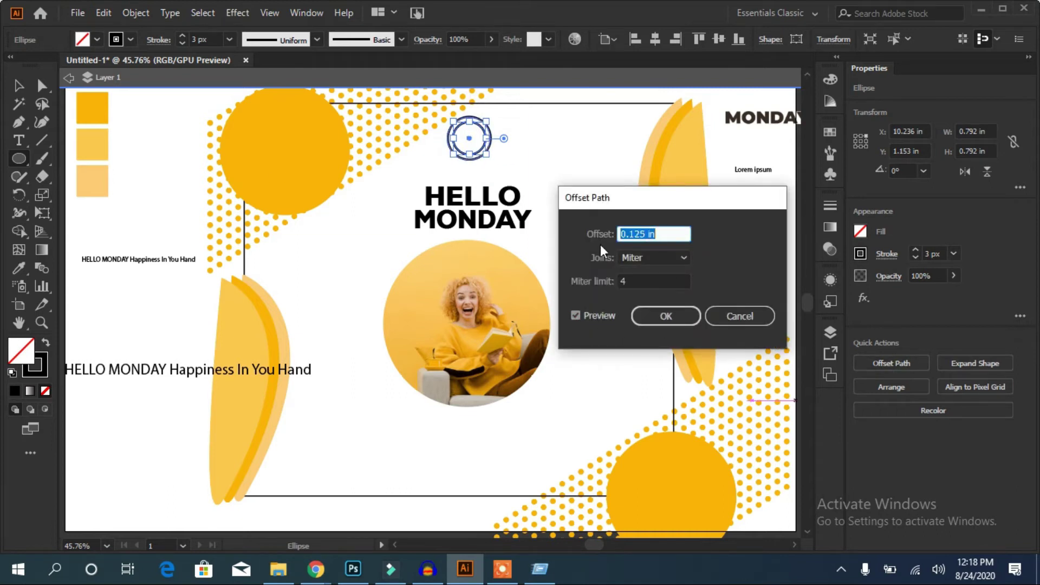
key("Down")
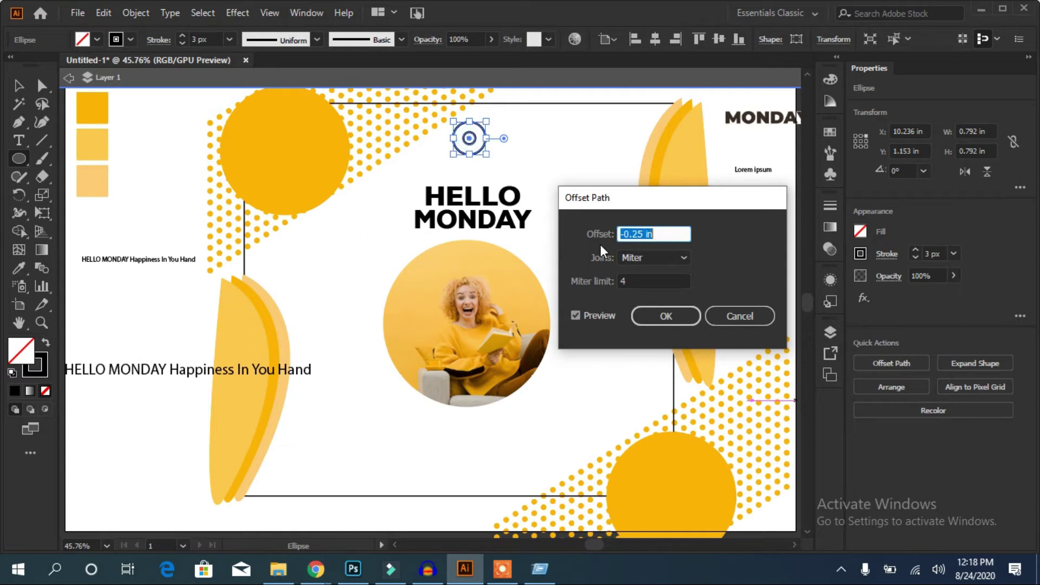
key("Up")
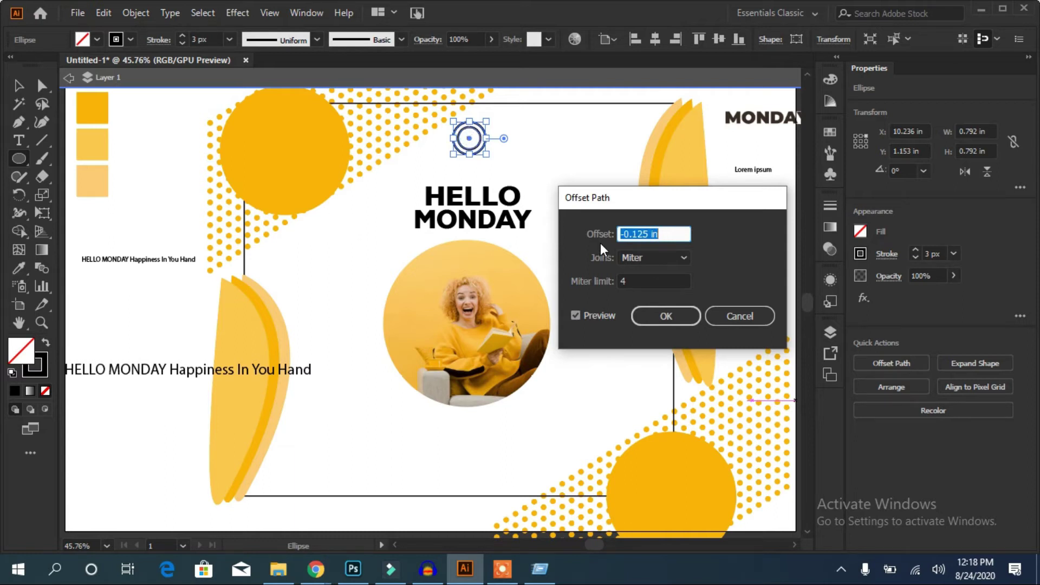
left_click(672, 321)
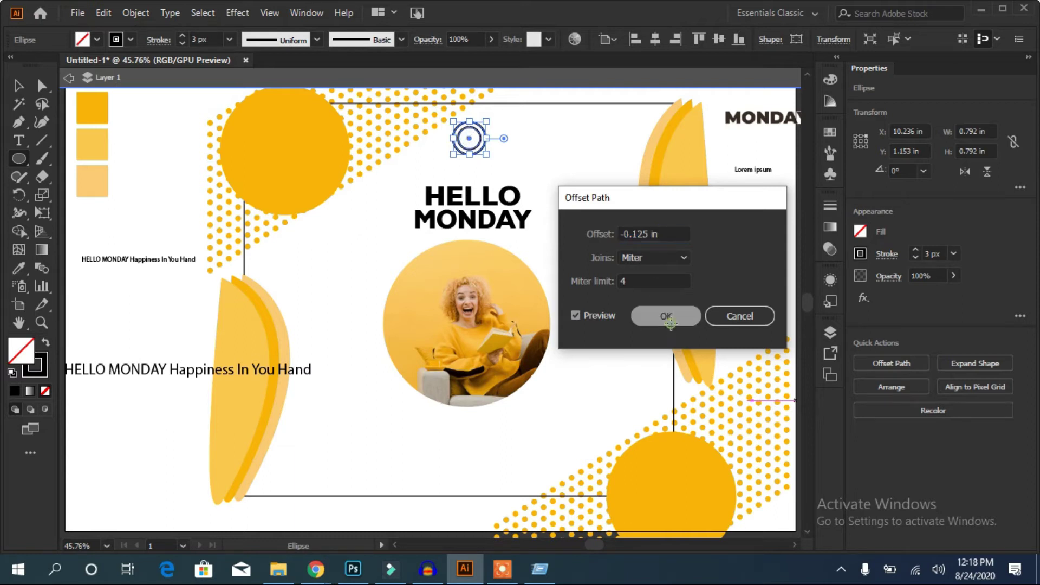
Step: Give the inner circle a dashed 4 px stroke and dismiss the Ellipse size prompt
left_click(886, 254)
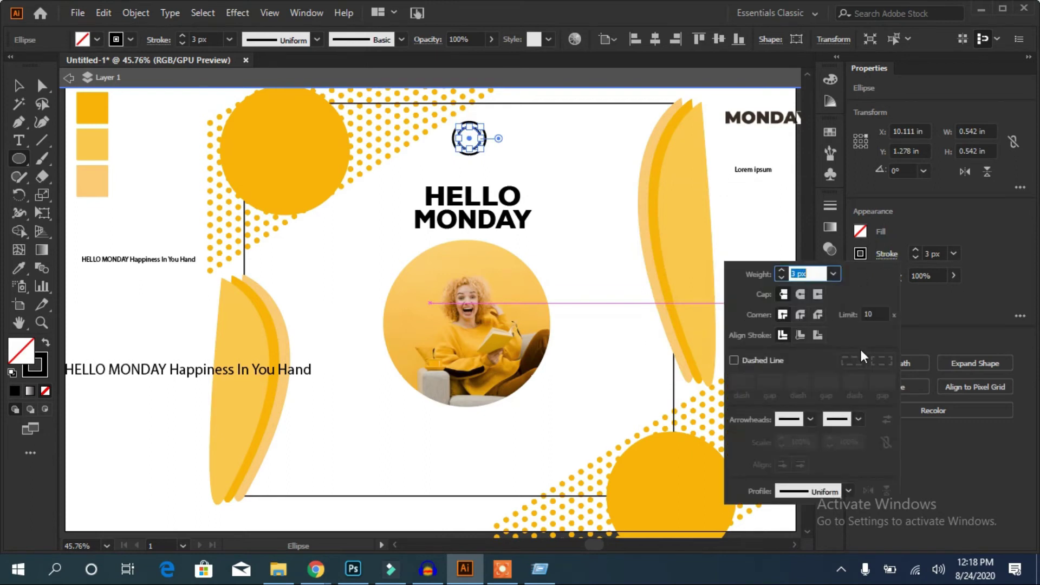
left_click(735, 360)
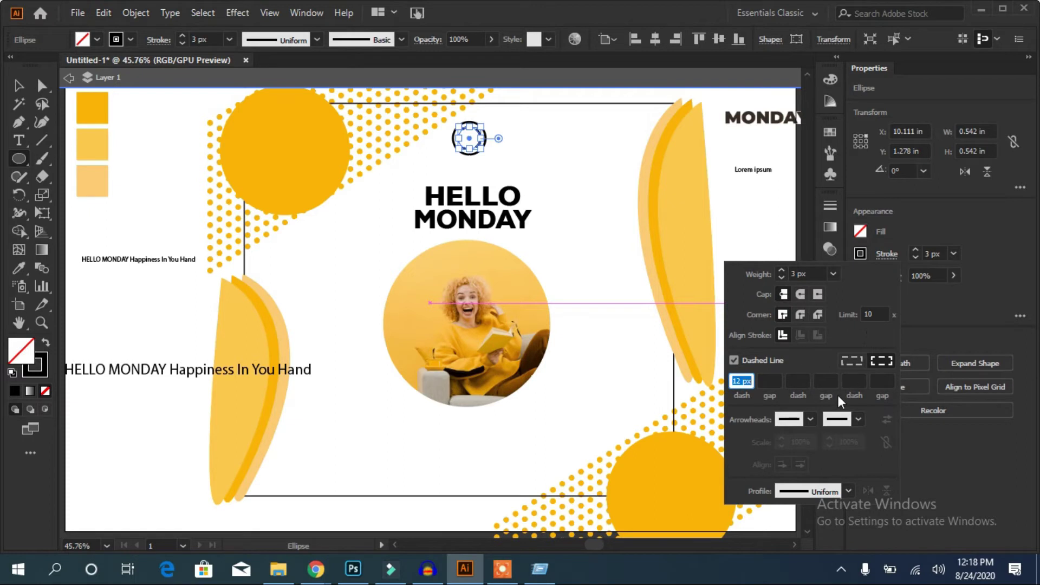
left_click(781, 271)
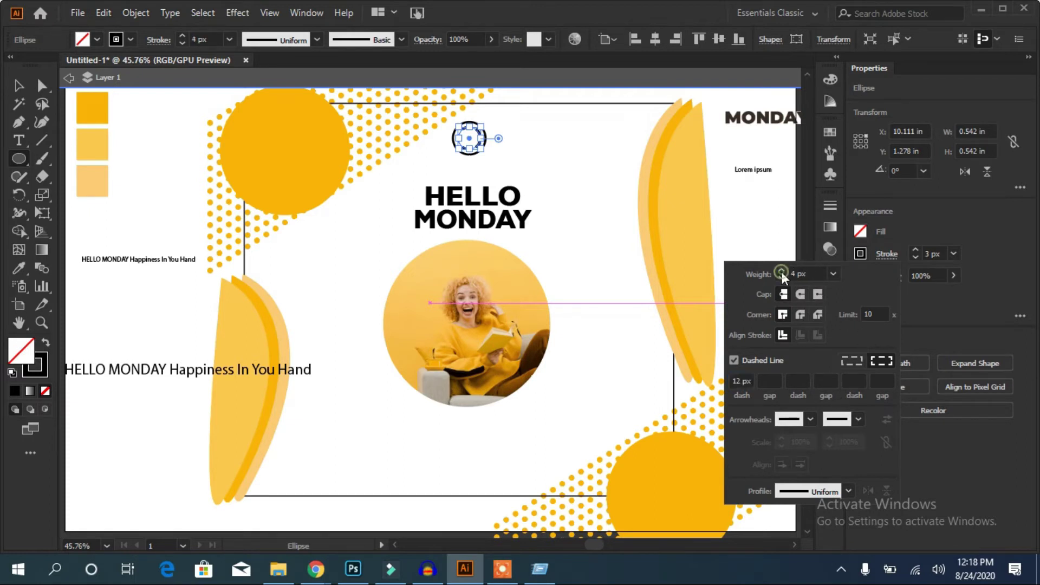
left_click(593, 190)
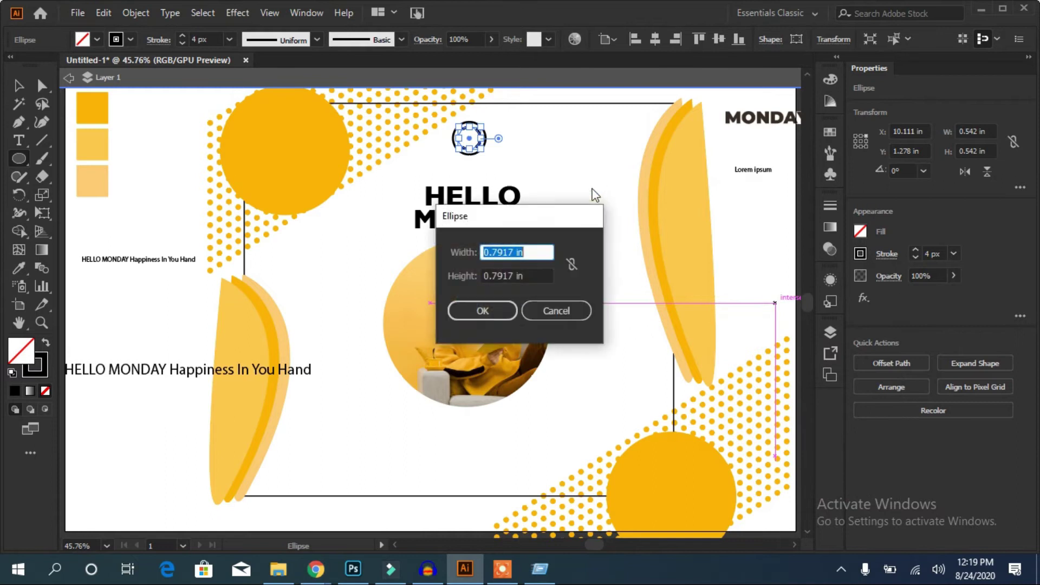
left_click(566, 312)
left_click(21, 86)
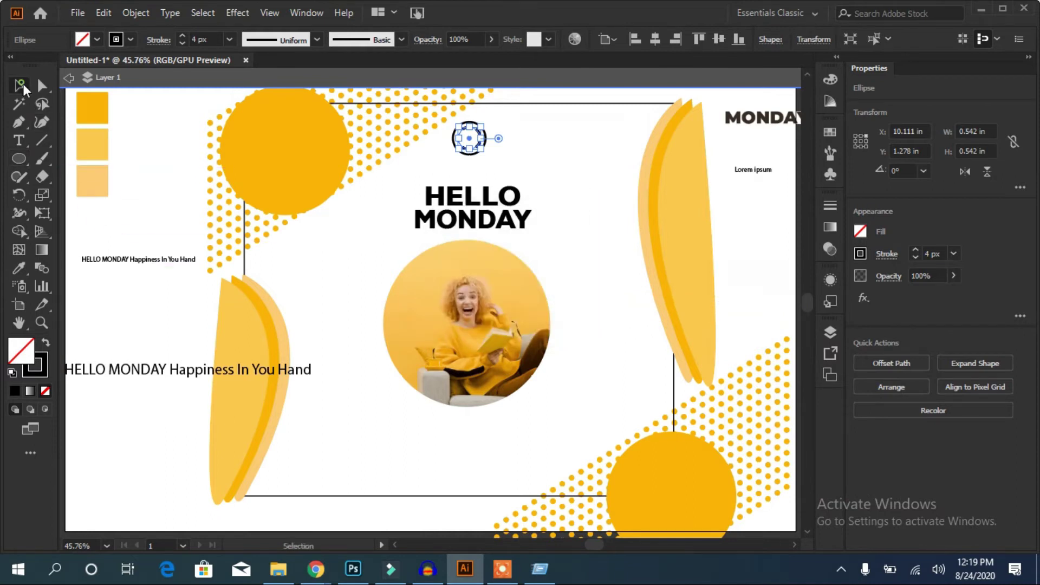
Step: Add a small 'Lorem ipsum' caption centred just under the dashed circle icon
left_click(327, 223)
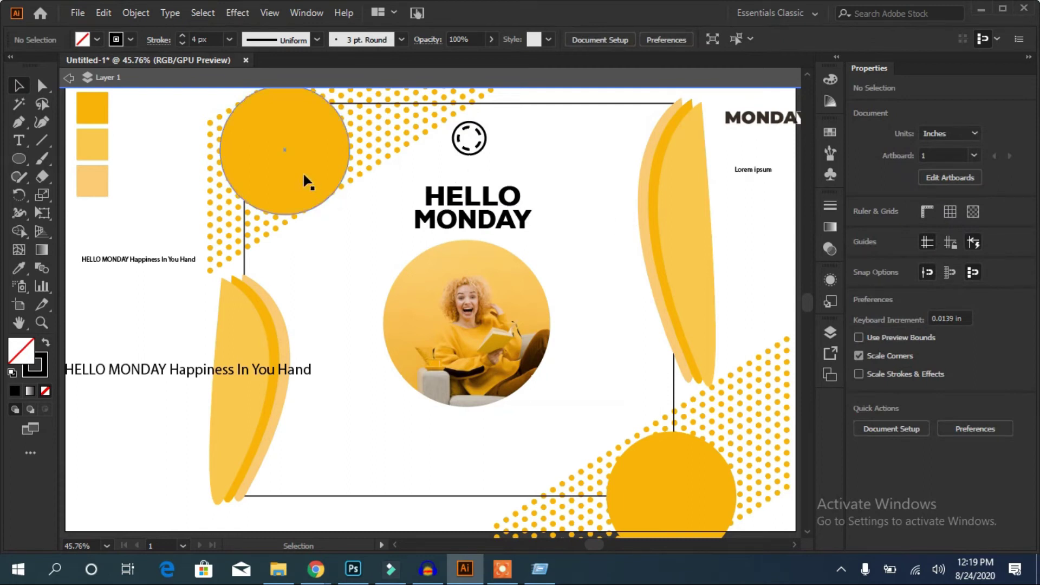
left_click(18, 140)
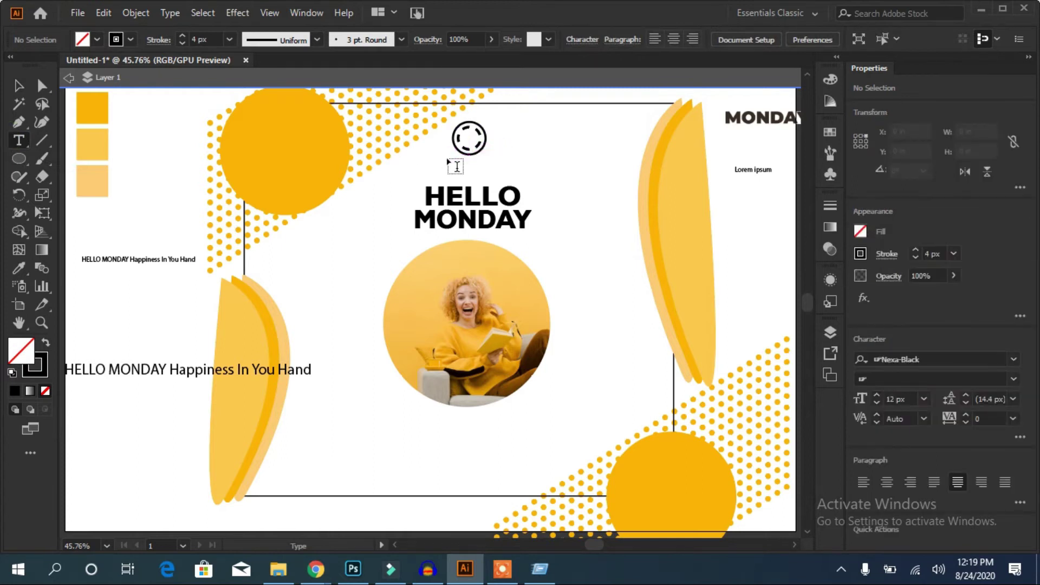
left_click_drag(448, 161, 494, 166)
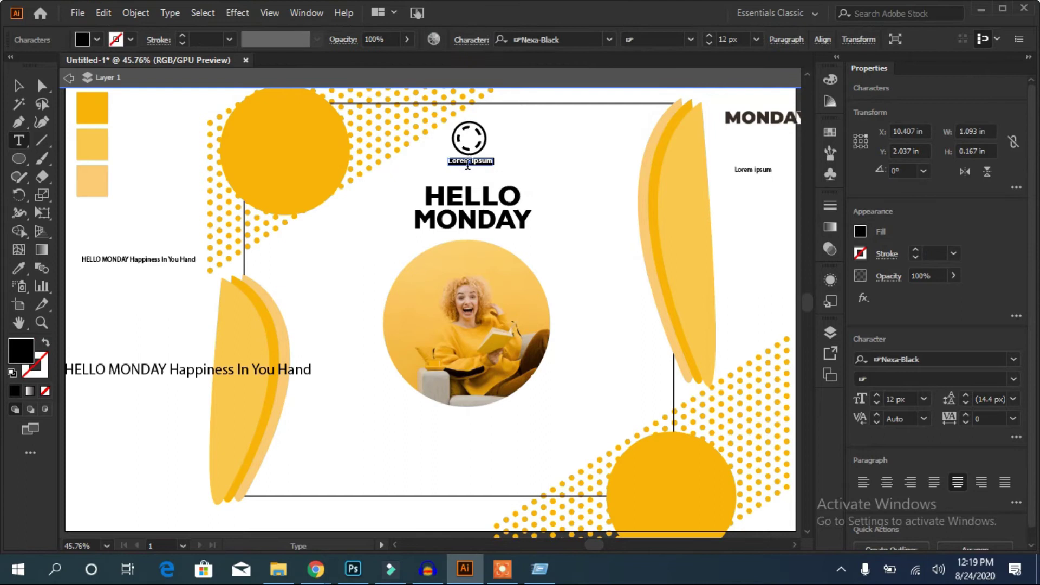
left_click(17, 85)
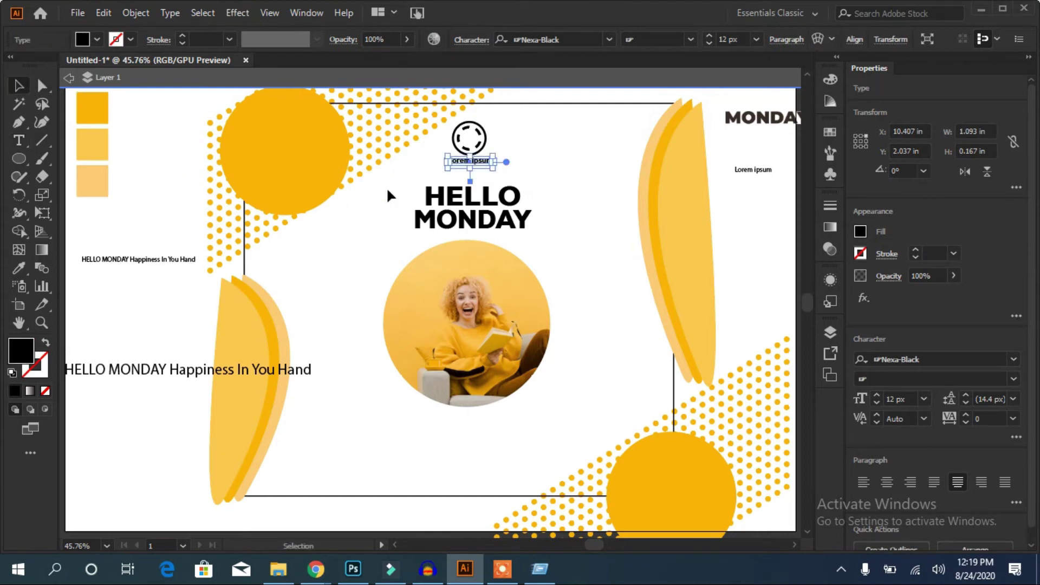
left_click_drag(475, 170, 466, 166)
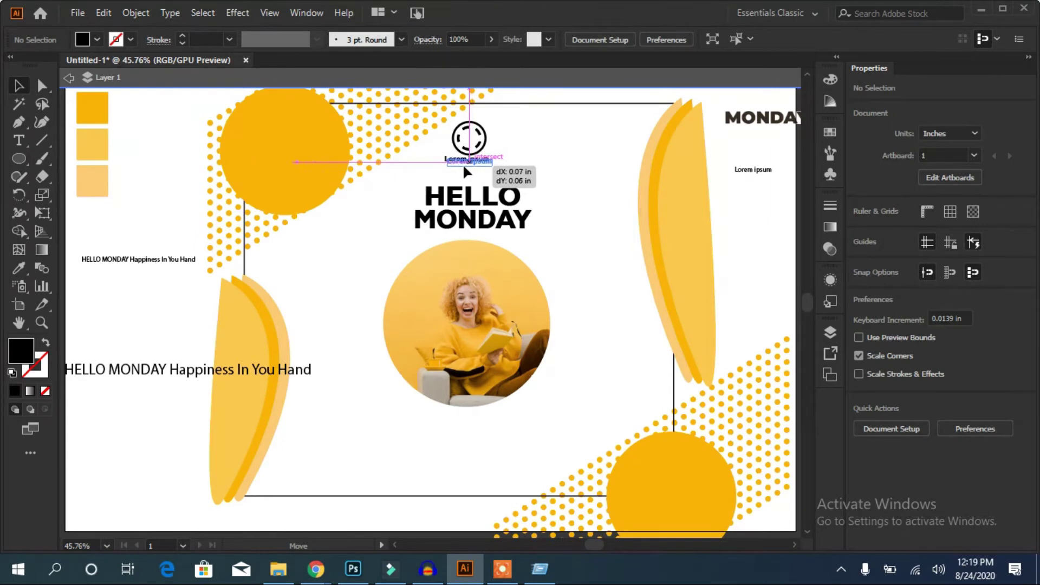
left_click_drag(464, 161, 463, 164)
left_click(590, 168)
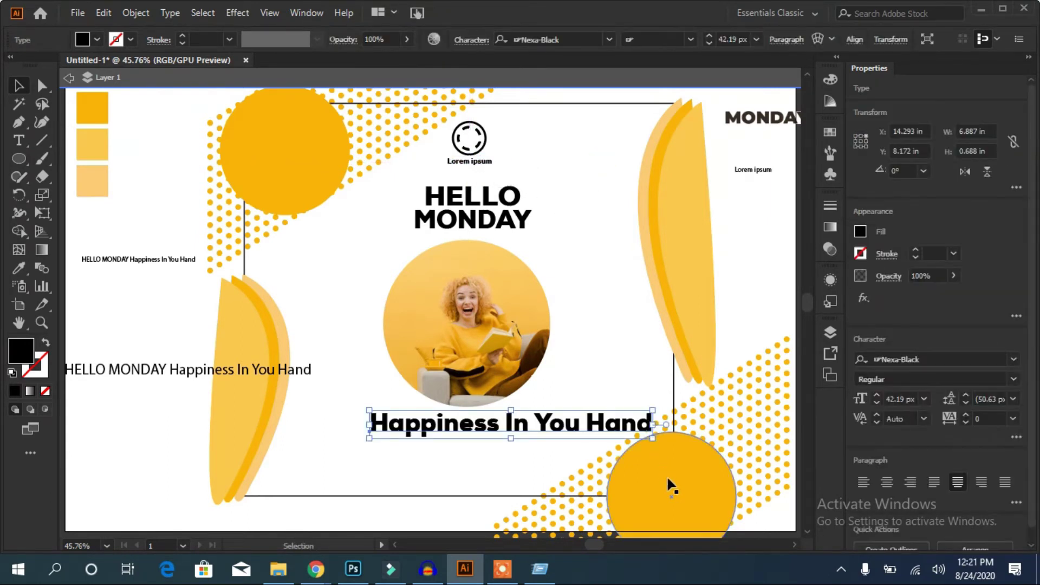
Step: Shrink the 'Happiness In You Hand' heading to 20.83 px and draw a text area beneath it
mouse_move(654, 439)
left_mouse_down()
mouse_move(501, 443)
mouse_move(431, 433)
left_mouse_up()
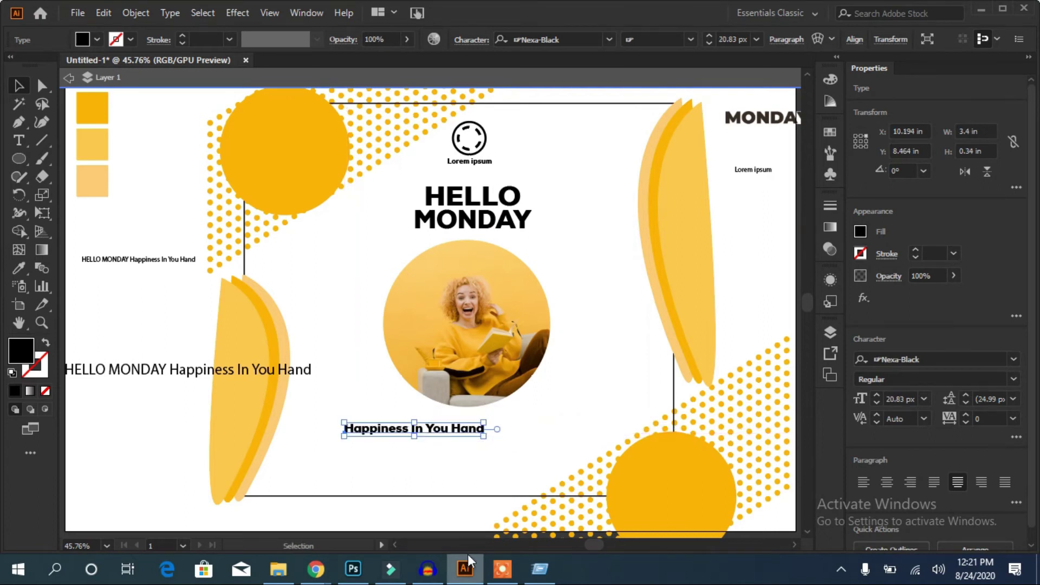
left_click(19, 140)
left_click_drag(351, 447, 490, 472)
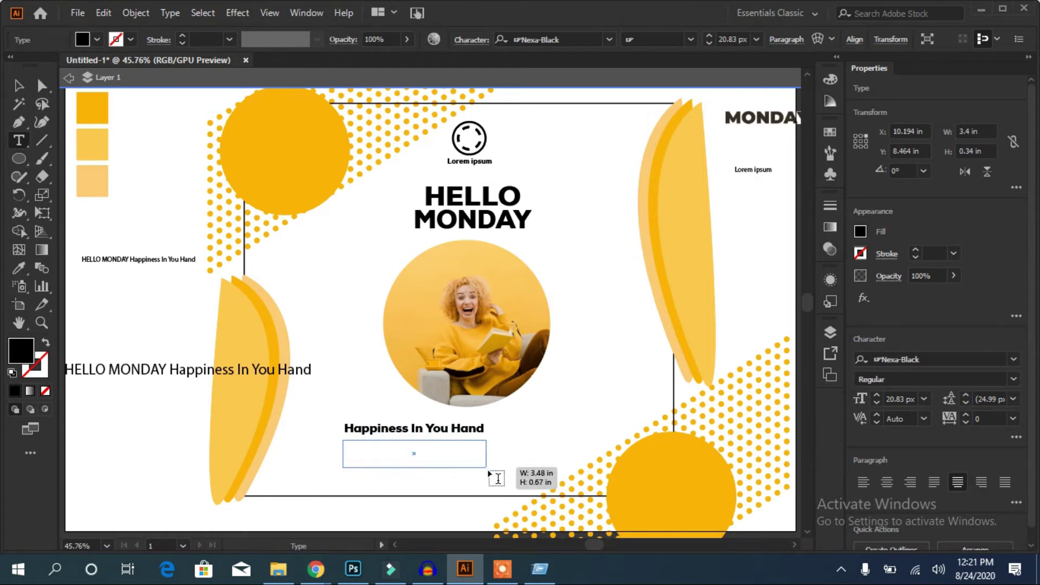
Step: Type test text in the area, set its font size to 14 px, then delete it
left_click_drag(492, 472, 490, 471)
key("BackSpace")
type("a")
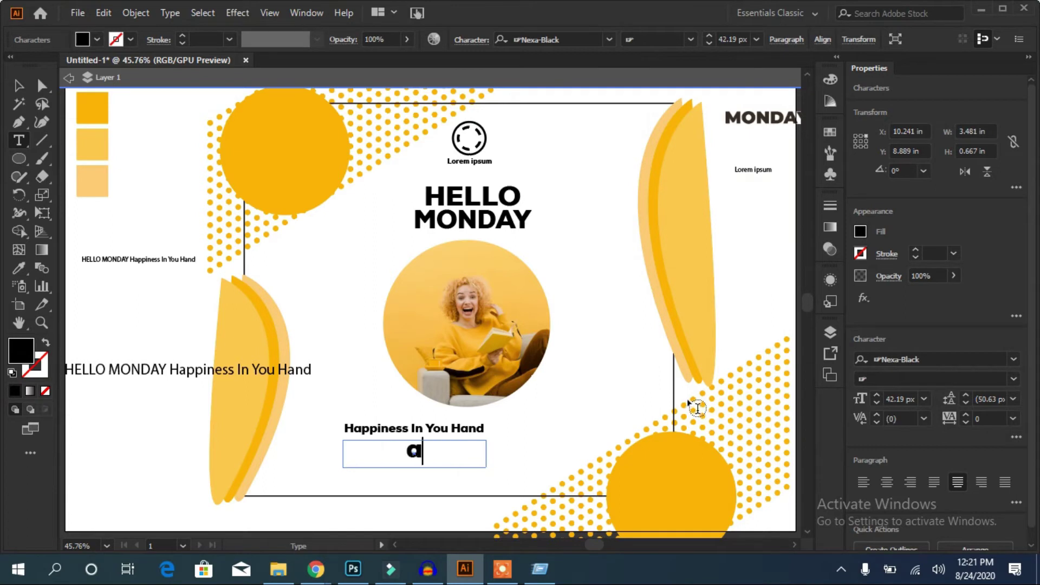
type("sadaaaad")
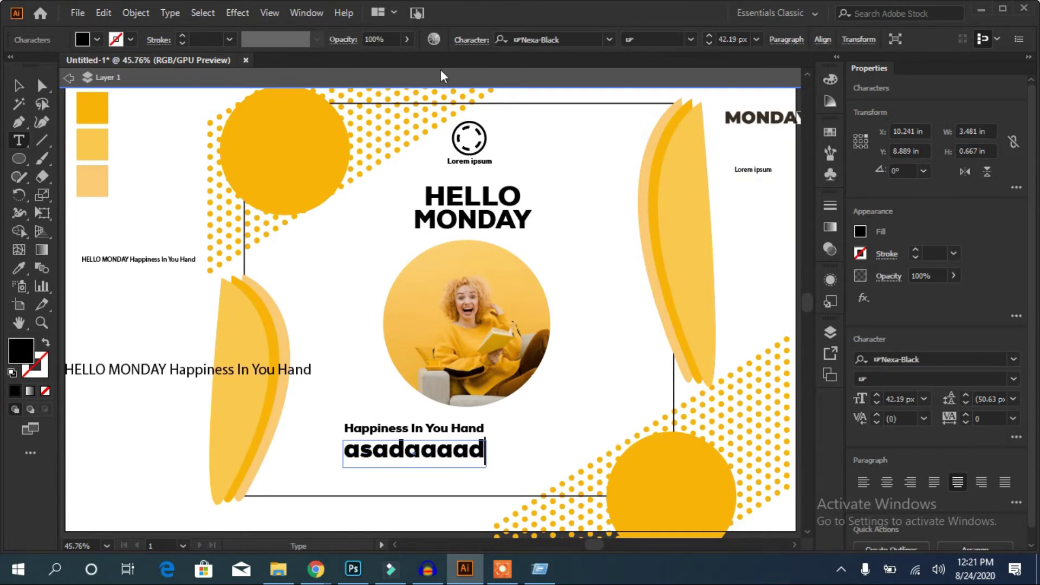
left_click(877, 404)
key("ctrl+a")
left_click(877, 404)
type("14")
key("Return")
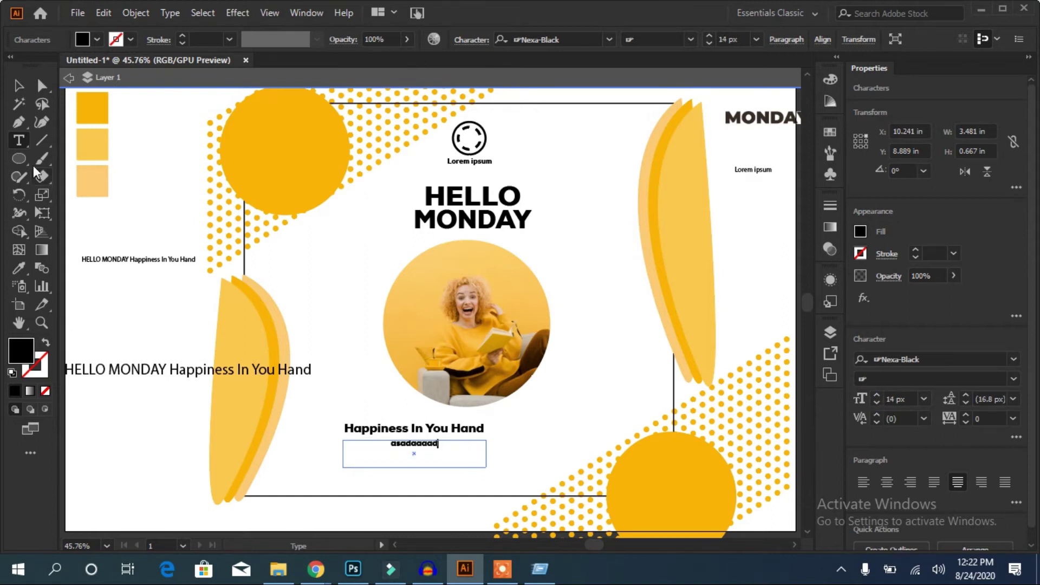
key("Escape")
key("Delete")
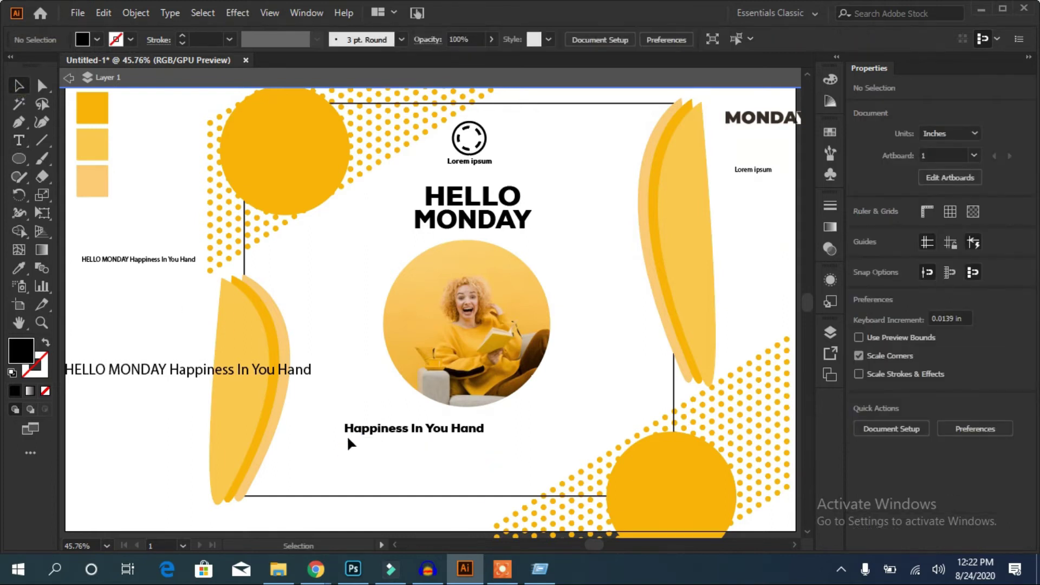
Step: Add a Lorem ipsum placeholder paragraph under the heading in Myriad Pro
key("t")
left_click_drag(345, 440, 484, 471)
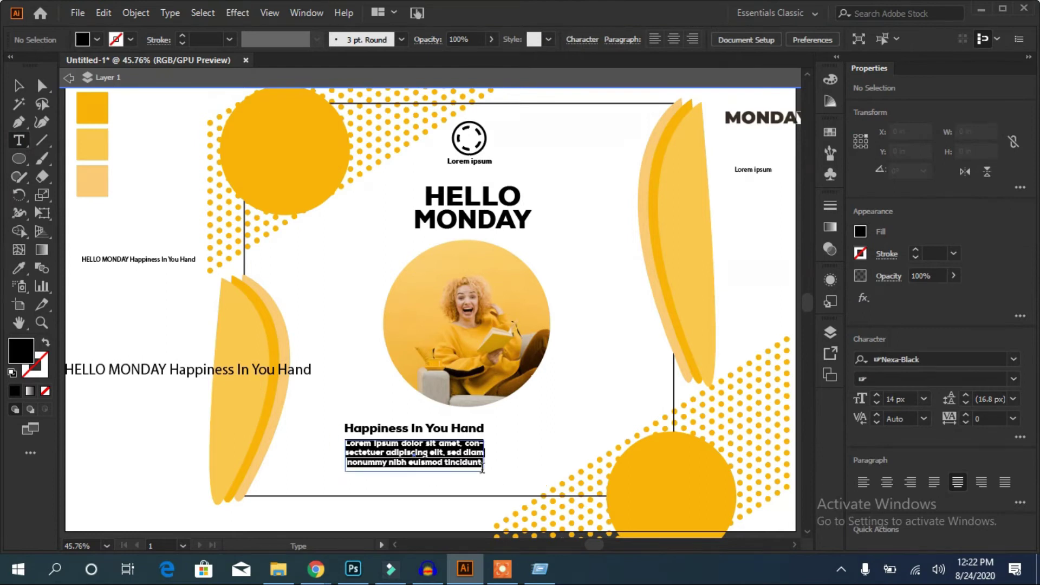
left_click(608, 39)
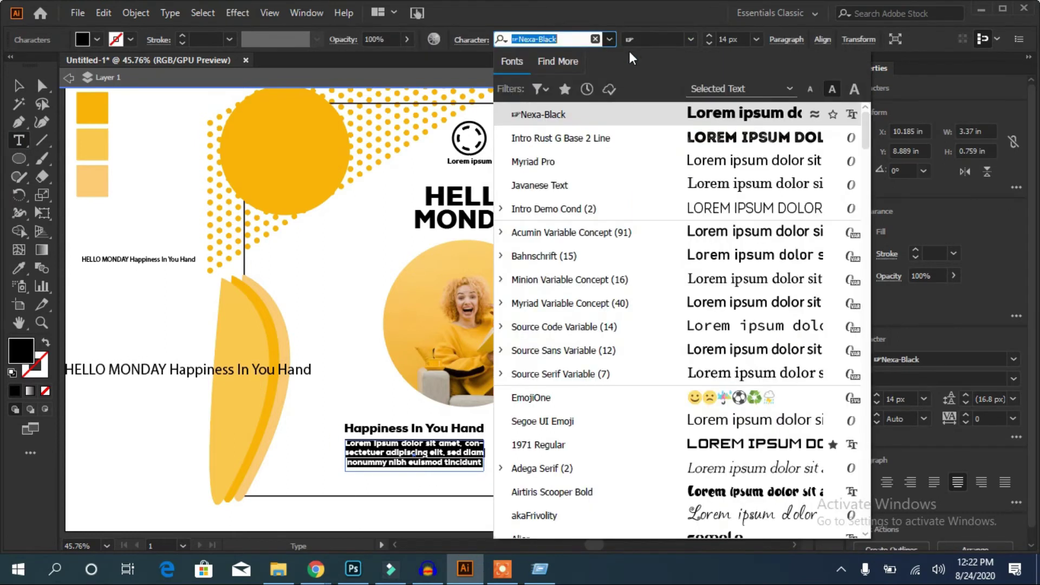
left_click(677, 155)
key("Escape")
Step: Move the heading and paragraph right so they sit centred under the photo
key("ctrl+shift+a")
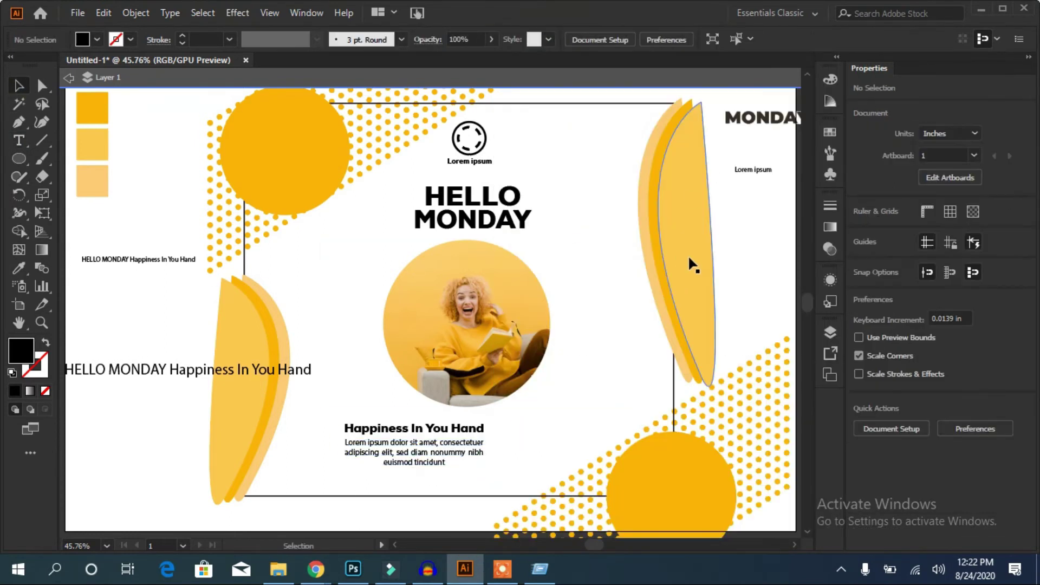
mouse_move(502, 418)
left_mouse_down()
mouse_move(356, 467)
mouse_move(460, 452)
left_mouse_up()
left_click(584, 433)
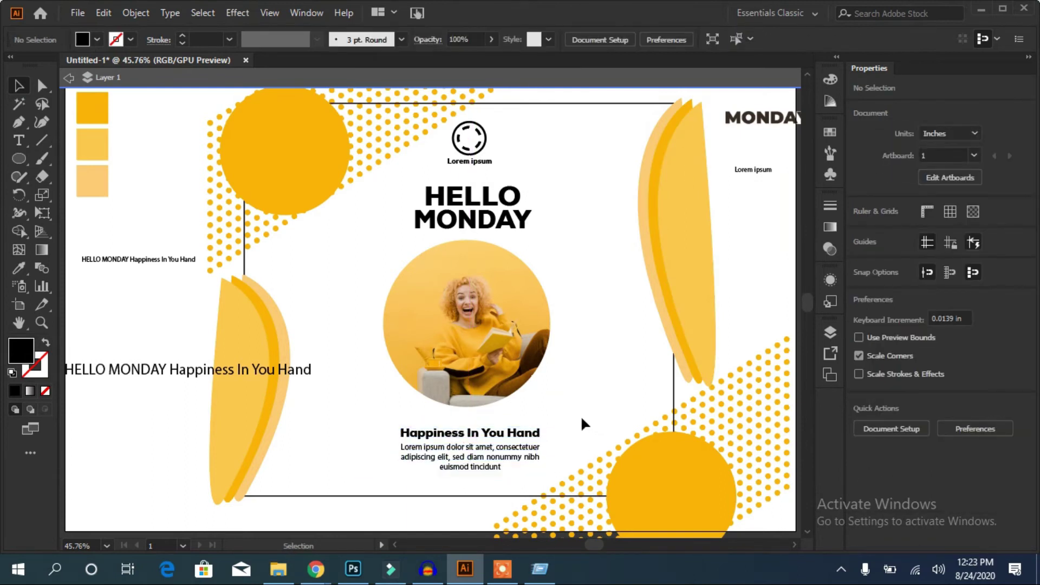
left_click(19, 158)
Step: Draw a black three-sided polygon, rotate it upper-right, and repeat to make three triangles
left_click(19, 163)
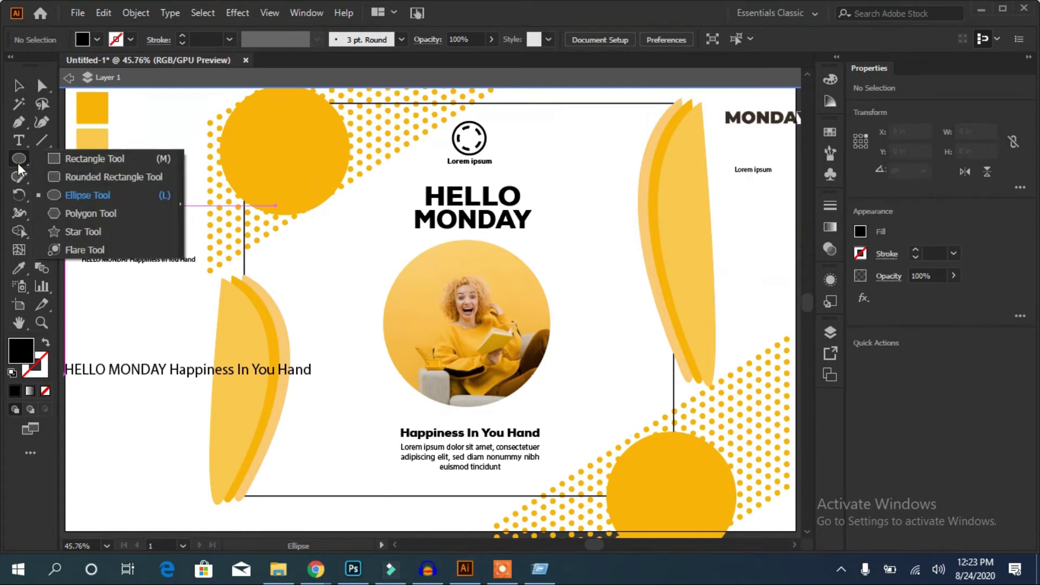
left_click(89, 213)
left_click(320, 282)
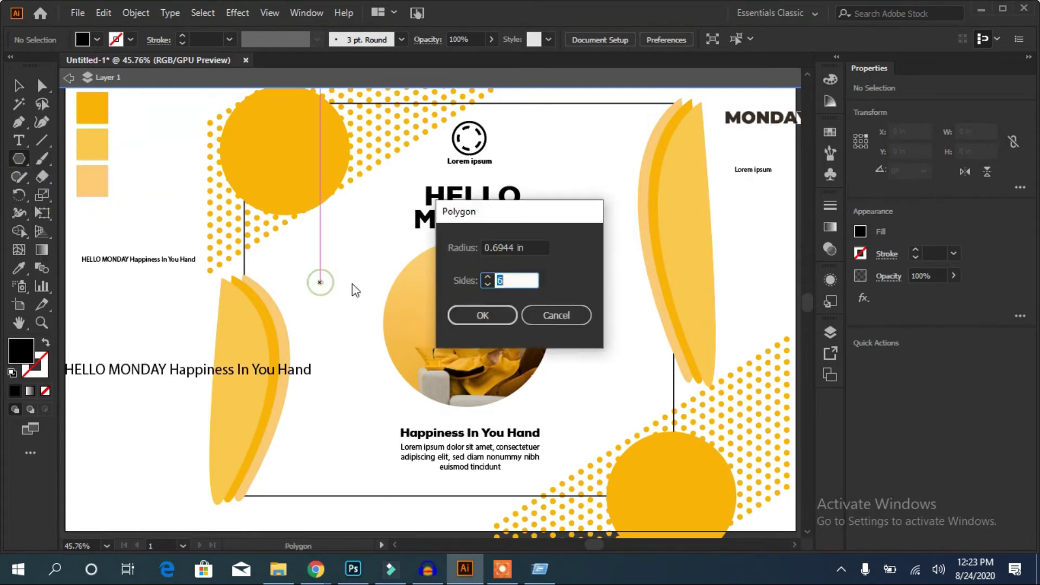
left_click(483, 315)
mouse_move(355, 247)
left_mouse_down()
mouse_move(372, 276)
mouse_move(352, 253)
left_mouse_up()
key("ctrl+d")
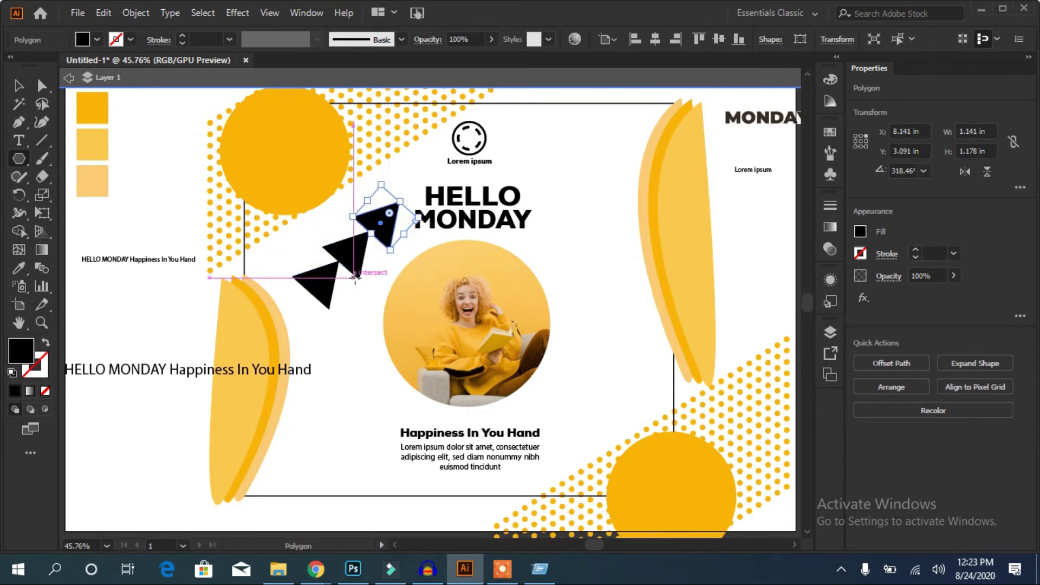
Step: Shrink the three triangles to about 0.937 × 0.941 in, place them by the photo, and sample the yellow swatch
left_click(21, 92)
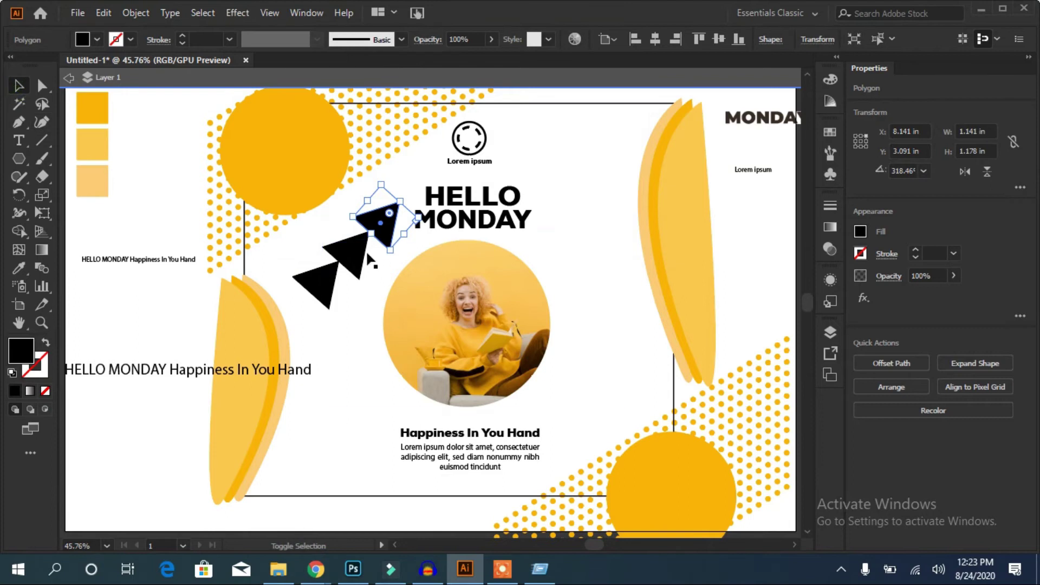
left_click(351, 263, "shift")
left_click(328, 286, "shift")
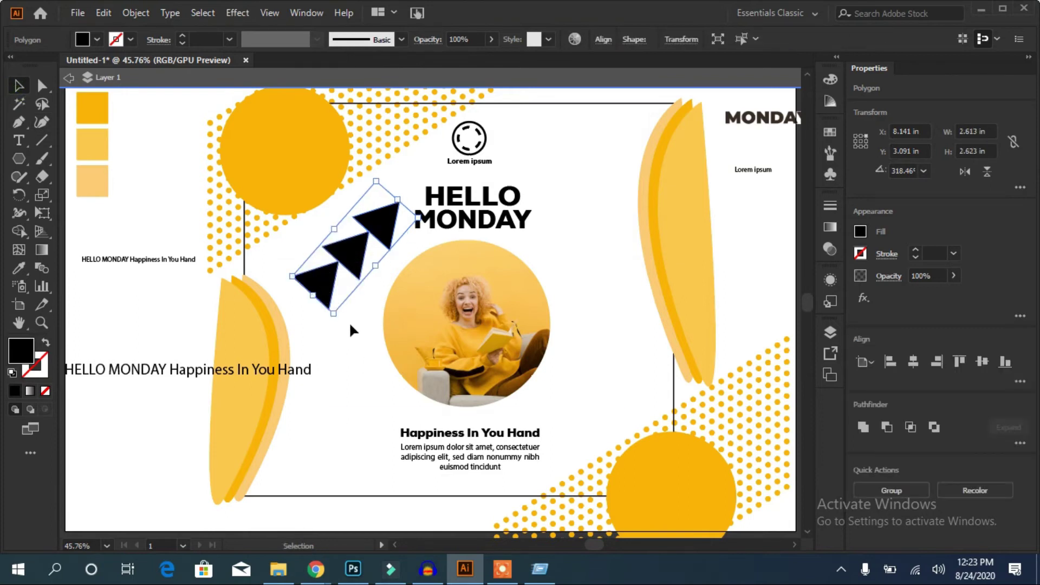
left_click_drag(333, 317, 384, 239)
left_click_drag(369, 197, 346, 255)
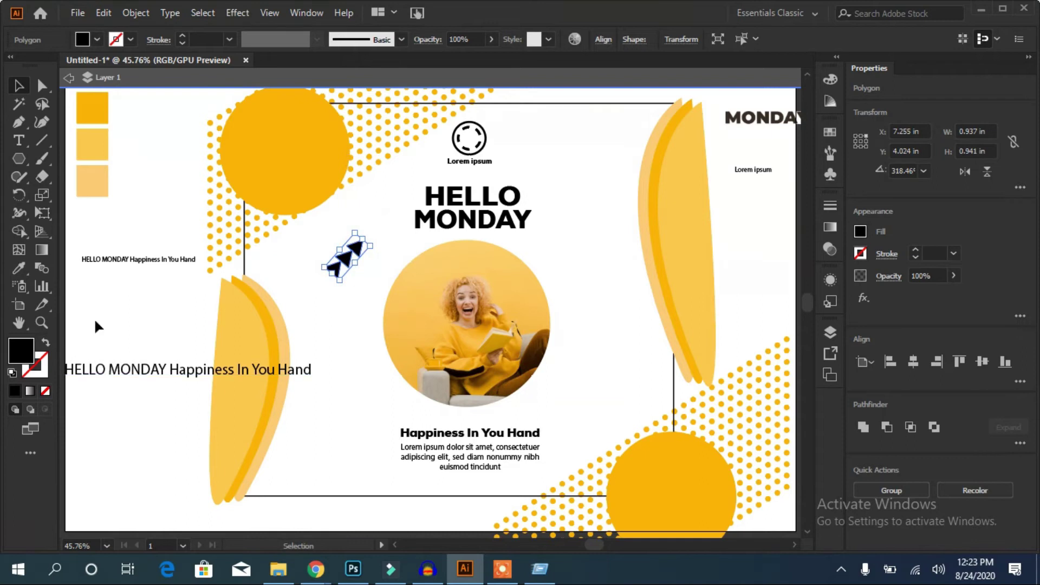
left_click(19, 268)
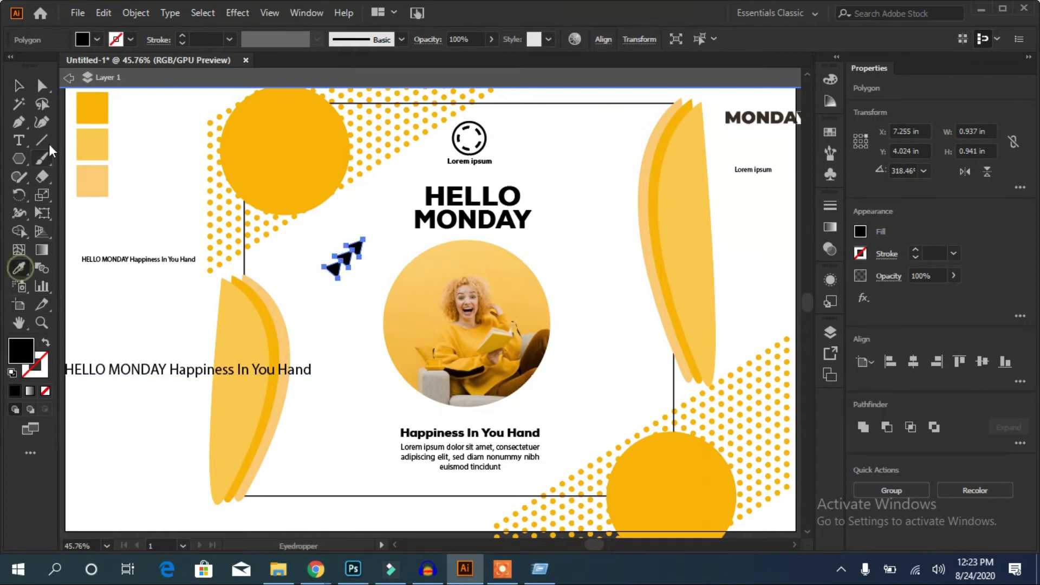
left_click(87, 105)
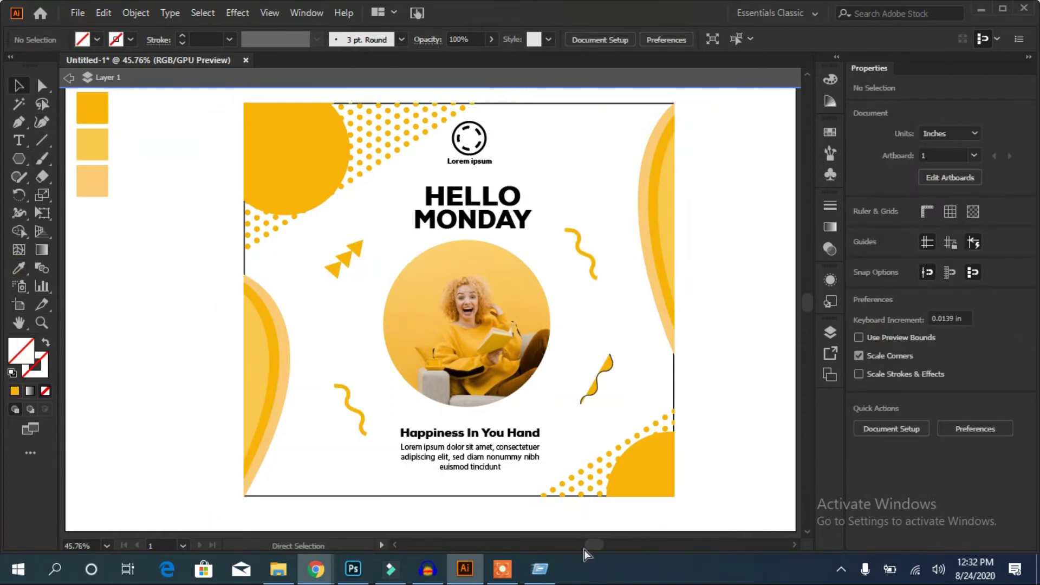
Step: Zoom out, leave isolation mode, and isolate the design's clipping group and its mask rectangle
key("ctrl+minus")
left_click(66, 79)
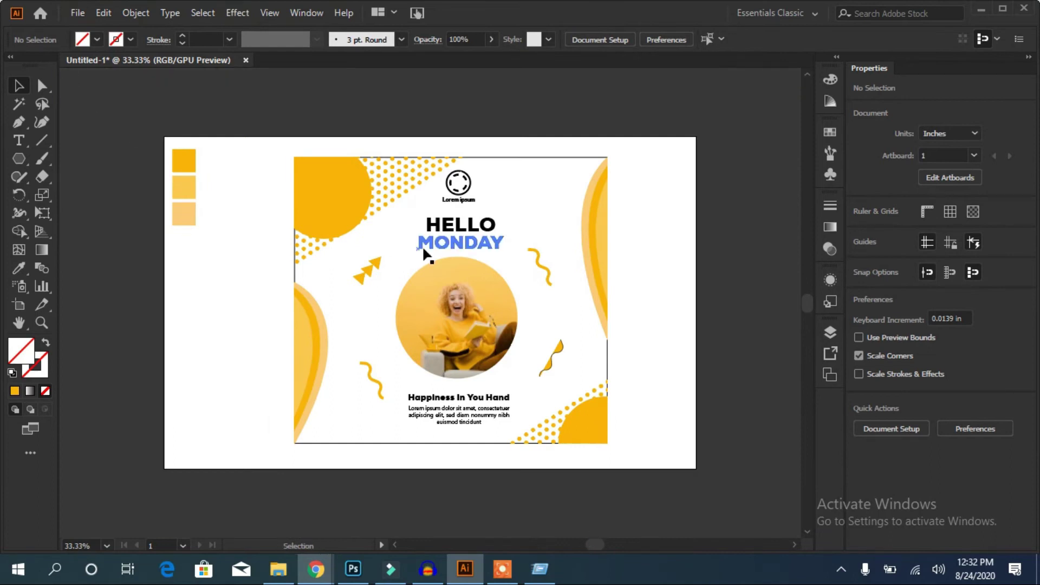
double_click(294, 265)
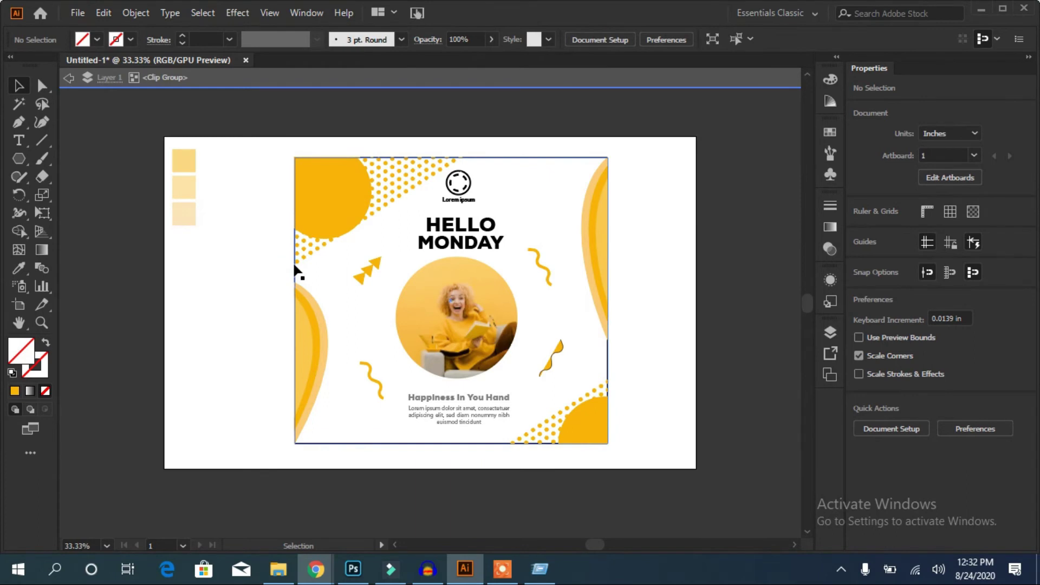
double_click(504, 158)
Step: Pick the mask rectangle in the Layers panel, view its options, then step back one level
left_click(830, 332)
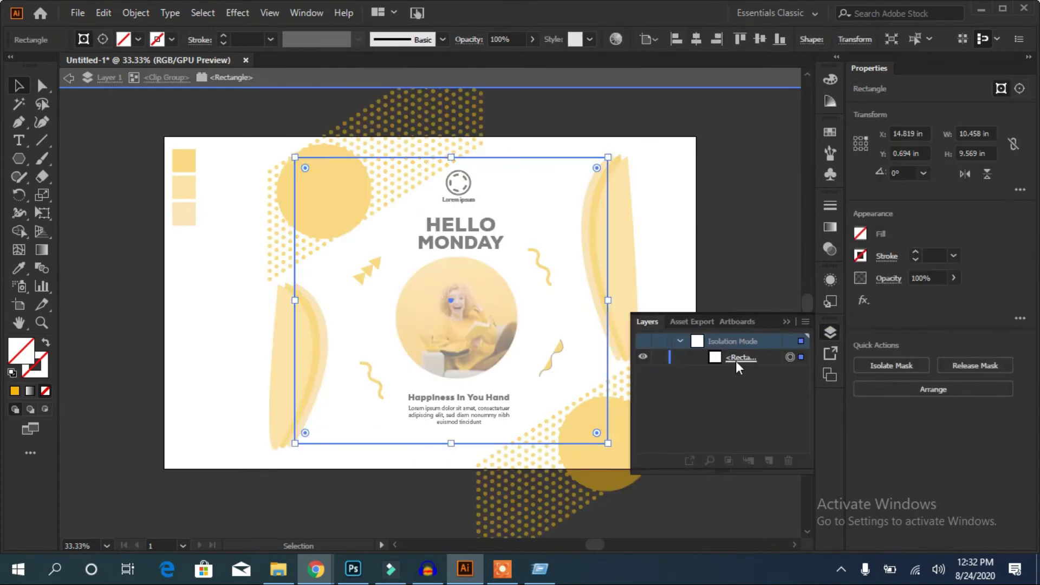
left_click(739, 355)
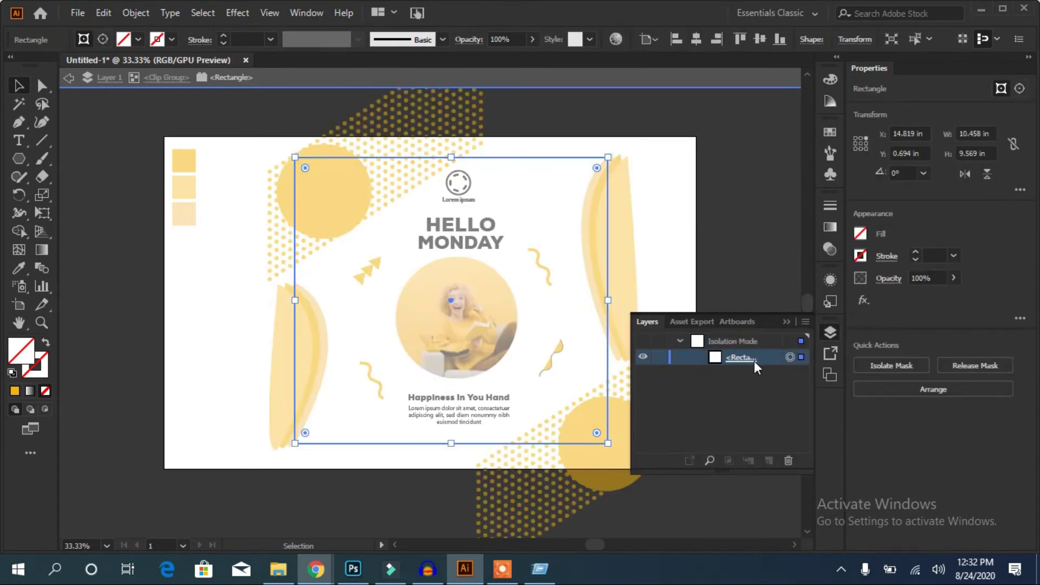
double_click(721, 357)
left_click(623, 310)
left_click(831, 301)
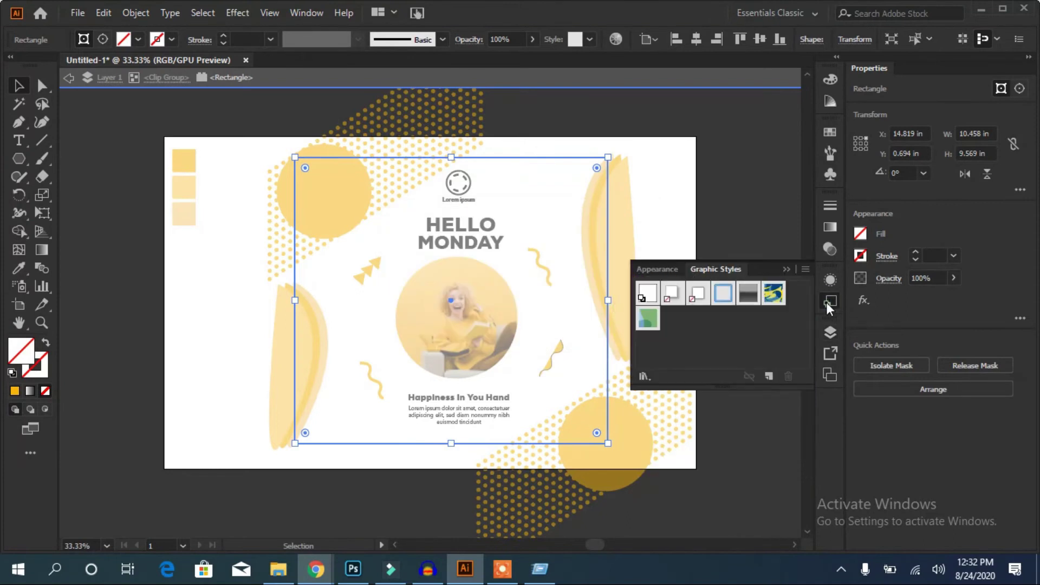
left_click(70, 77)
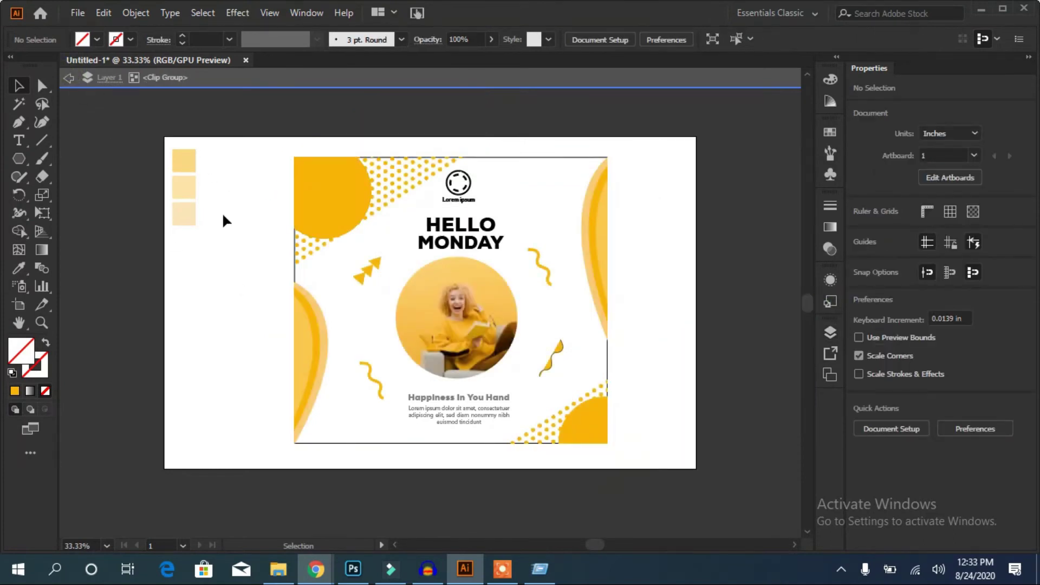
Step: Stretch the light-orange swatch square across the artboard and send it behind the design
key("Escape")
mouse_move(186, 217)
left_mouse_down()
mouse_move(174, 143)
mouse_move(697, 473)
left_mouse_up()
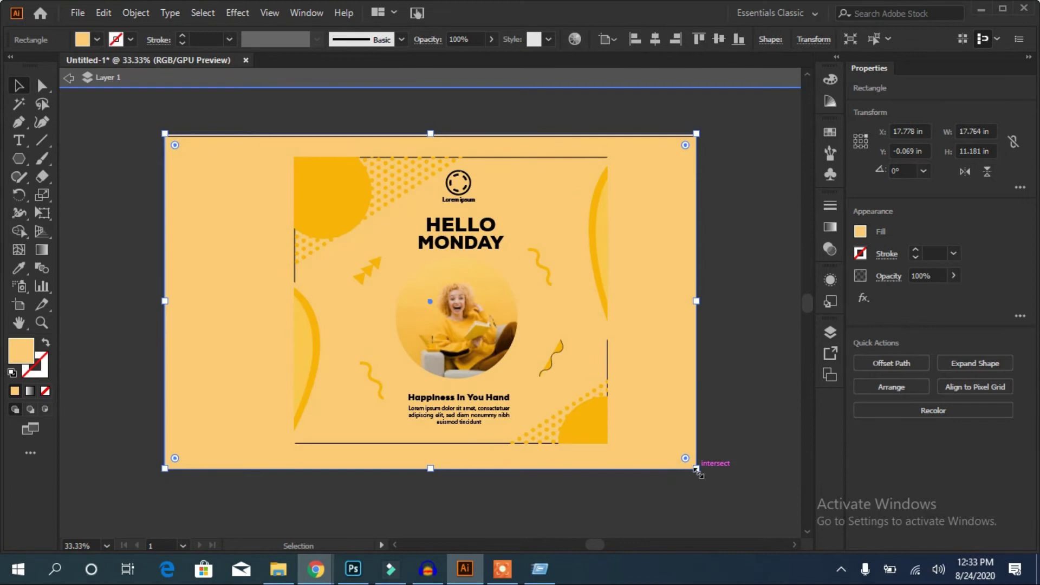
right_click(220, 330)
left_click(442, 478)
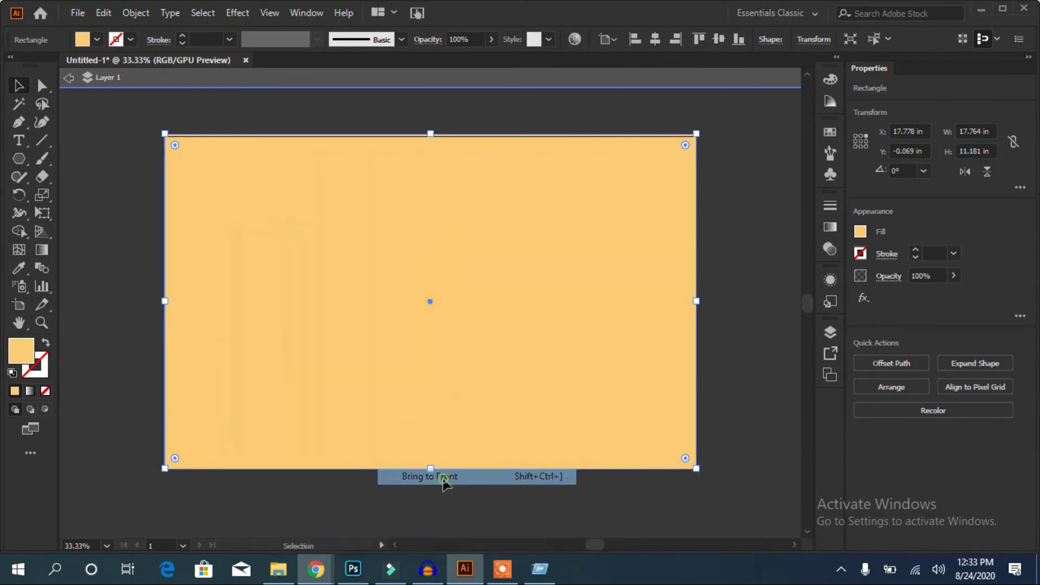
right_click(430, 290)
mouse_move(472, 477)
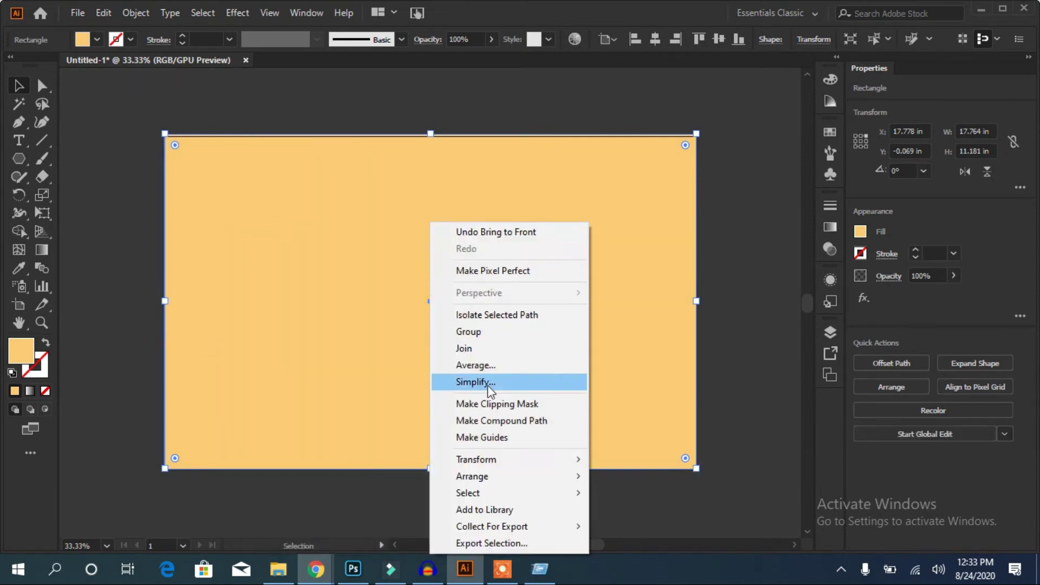
left_click(638, 527)
Step: Enter the design's group and delete the orange background rectangle
left_click(778, 307)
left_click(355, 247)
double_click(582, 311)
key("Delete")
Step: Select all the grouped artwork, toggle the clipping-mask release with undo/redo, and select the card rectangle
left_click_drag(629, 155, 592, 343)
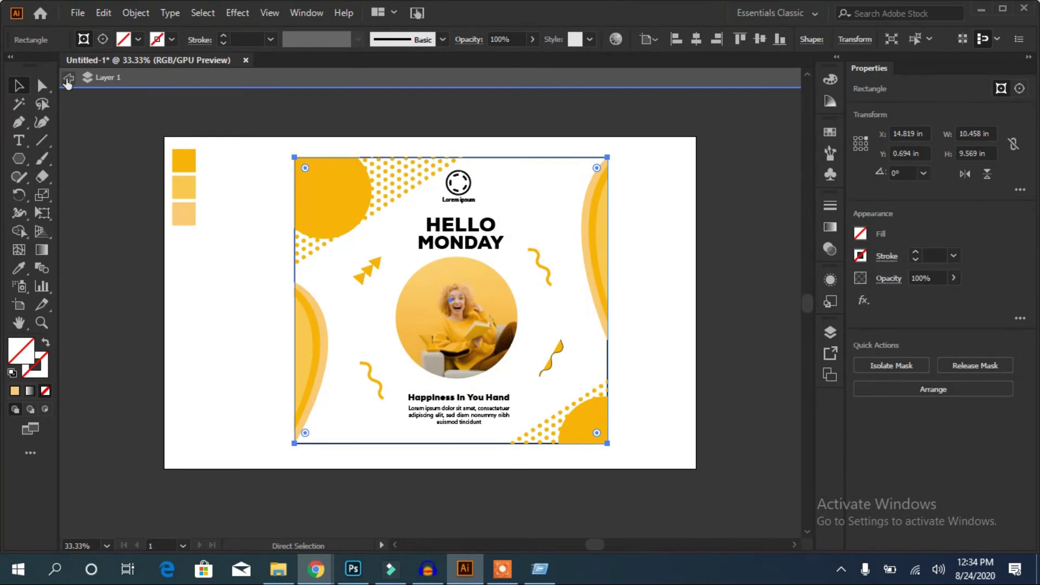
key("ctrl+a")
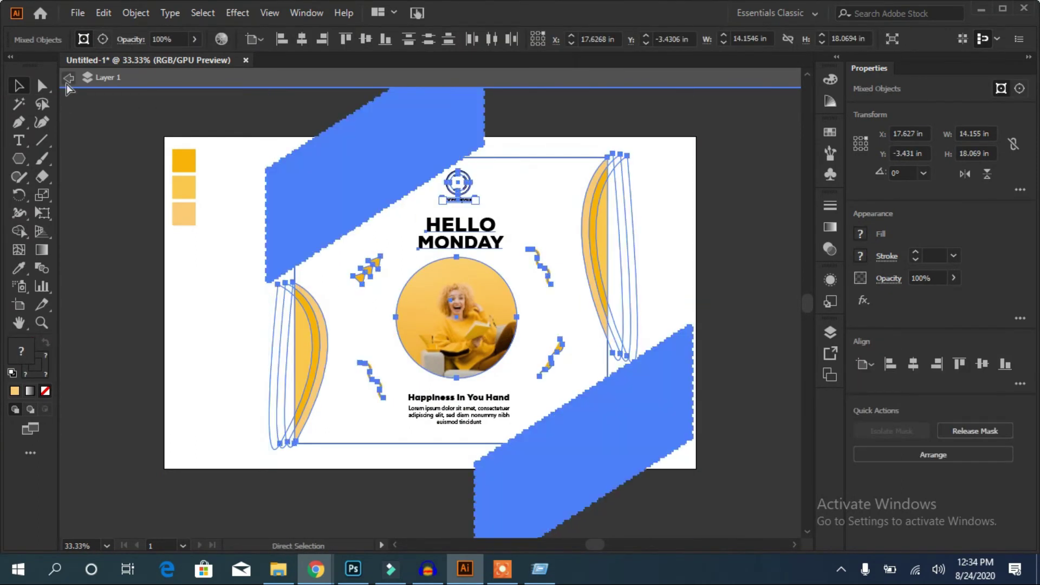
key("ctrl+z")
key("ctrl+z")
key("ctrl+shift+z")
key("ctrl+z")
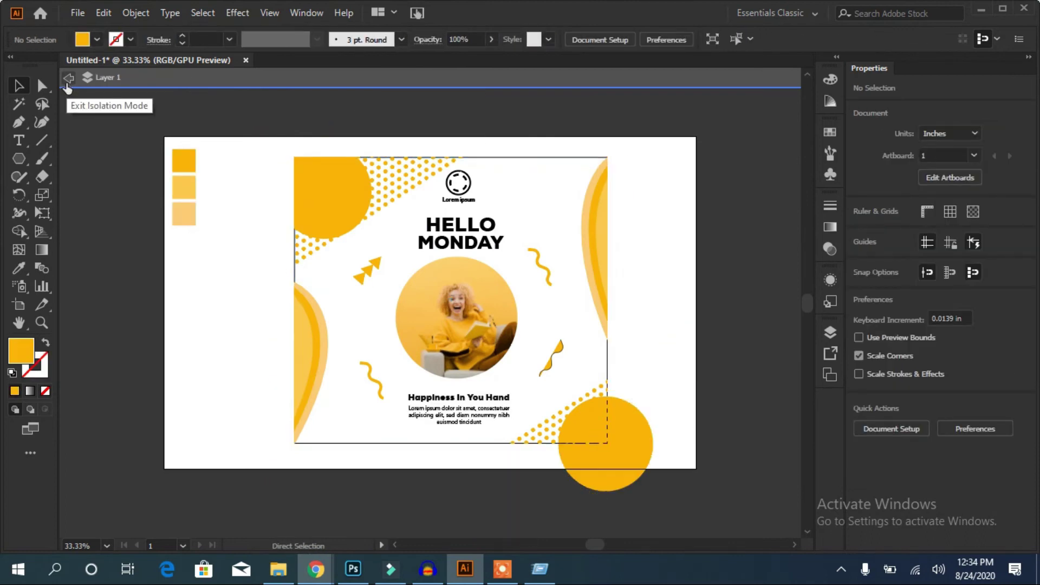
left_click(623, 444)
key("ctrl+a")
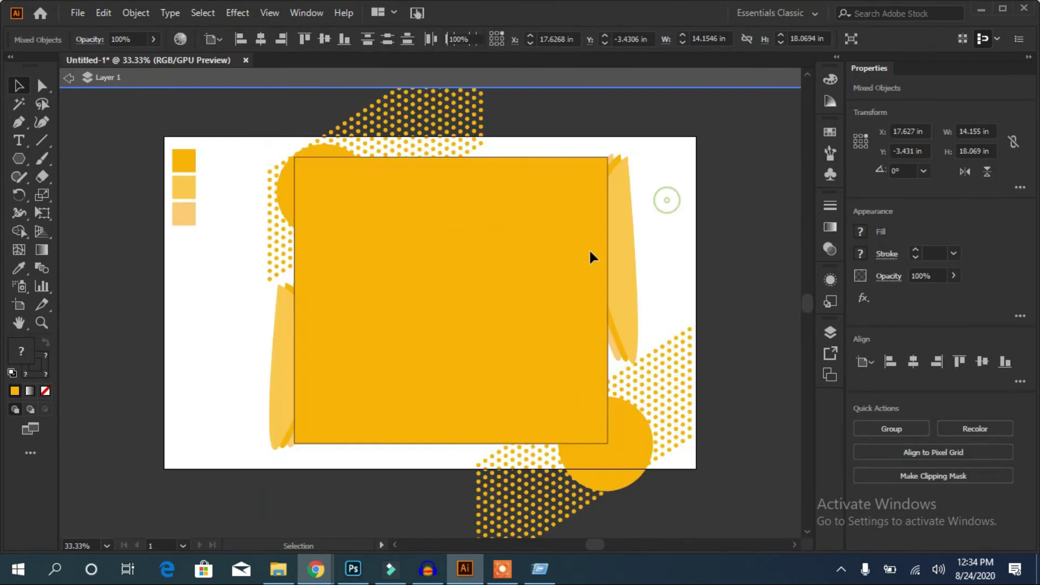
left_click(445, 234)
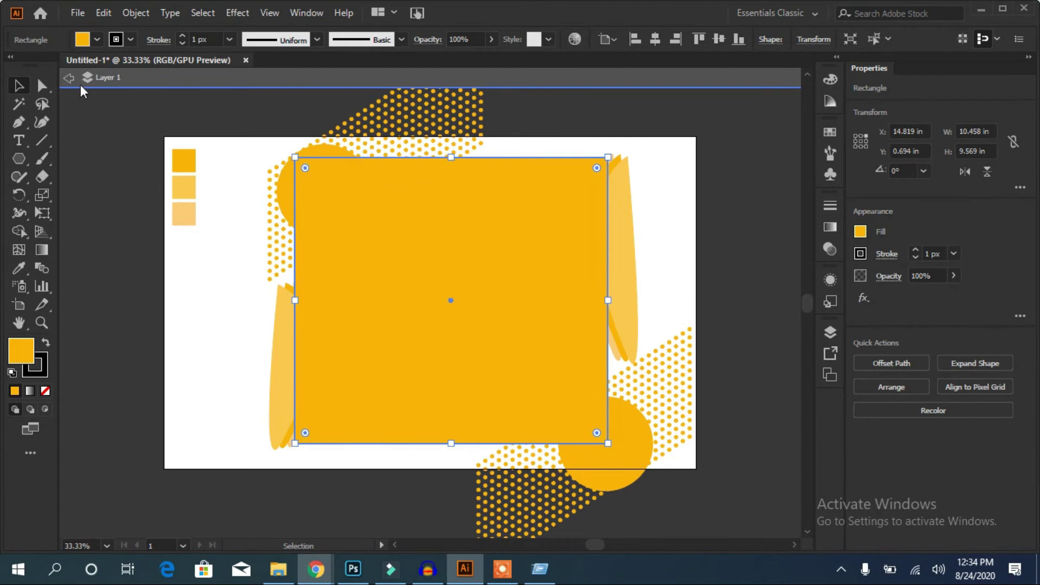
Step: Give the card rectangle no stroke and a light grey fill, then send it to back
left_click(34, 364)
left_click(45, 391)
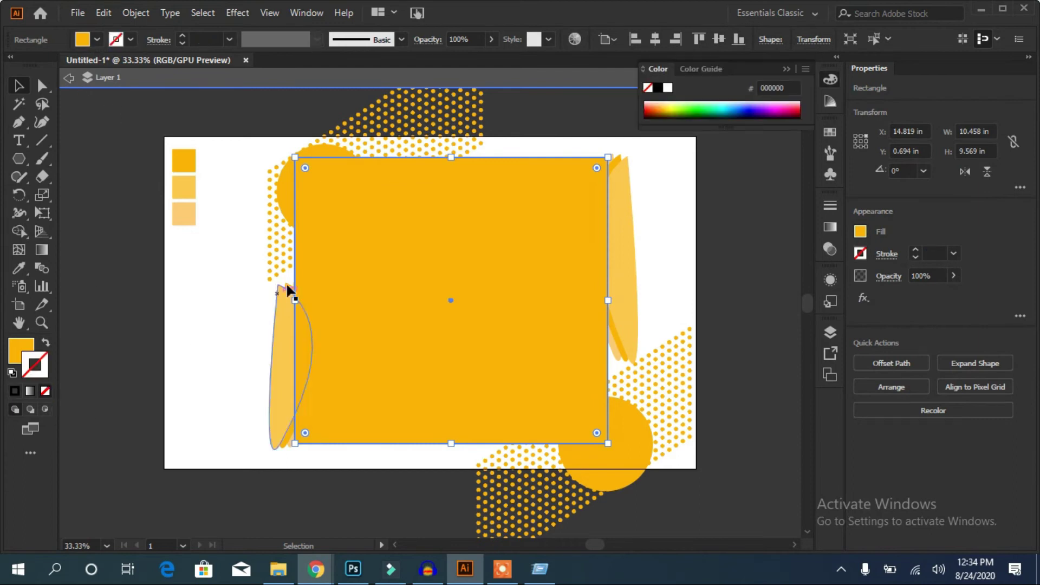
left_click(68, 77)
left_click(96, 40)
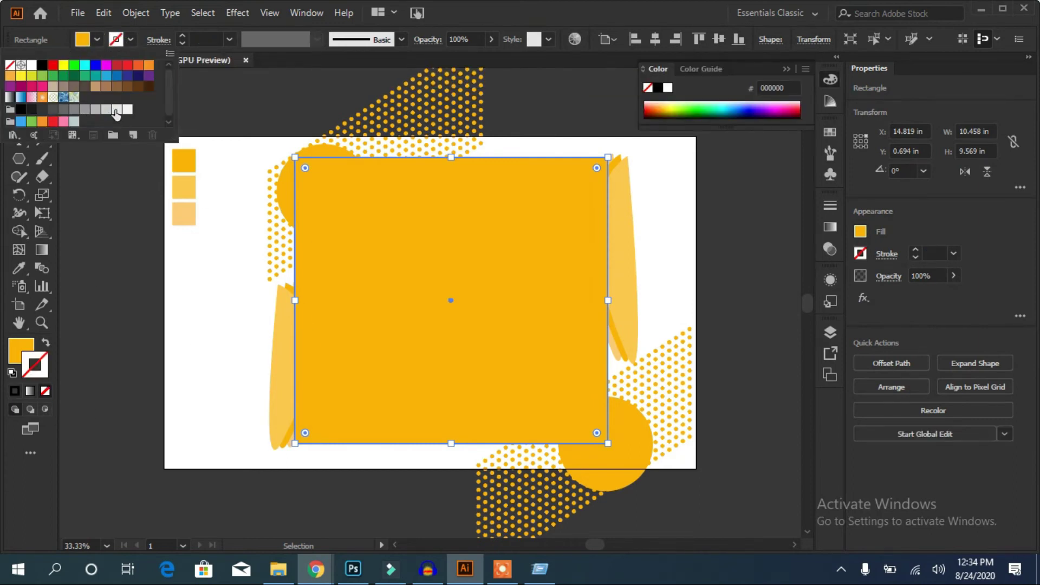
left_click(116, 109)
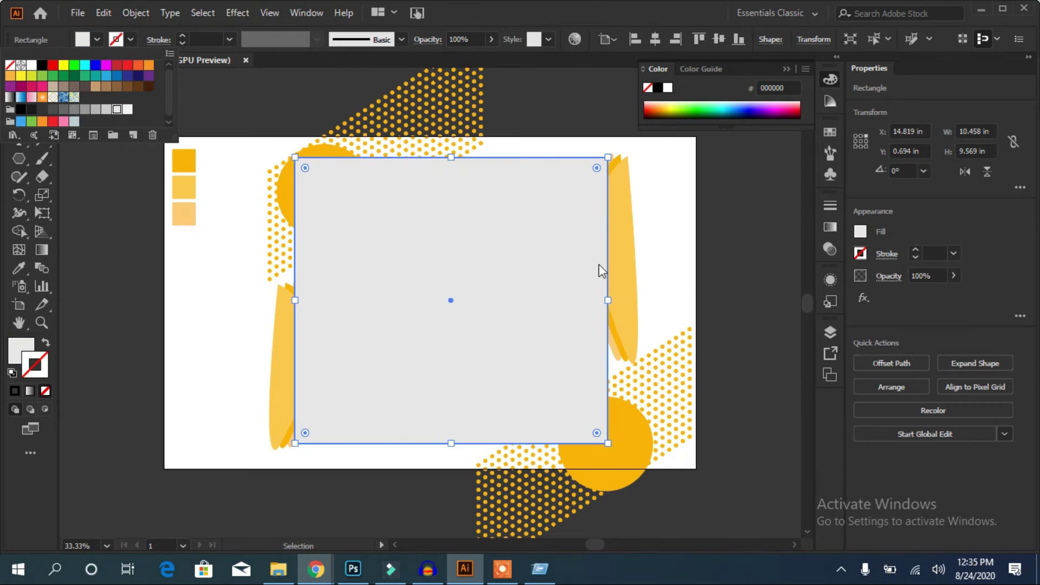
right_click(497, 258)
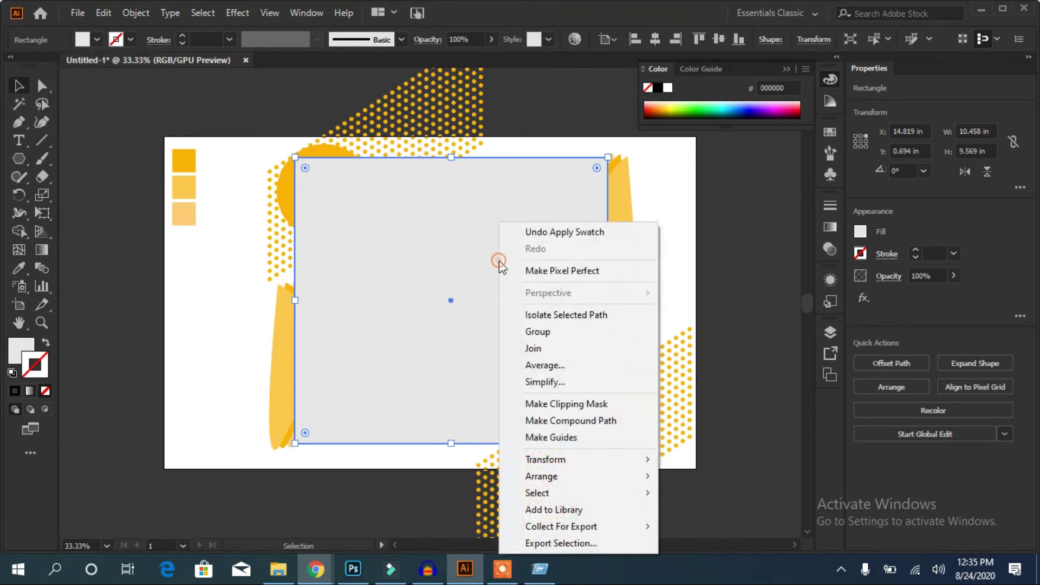
mouse_move(542, 476)
left_click(754, 525)
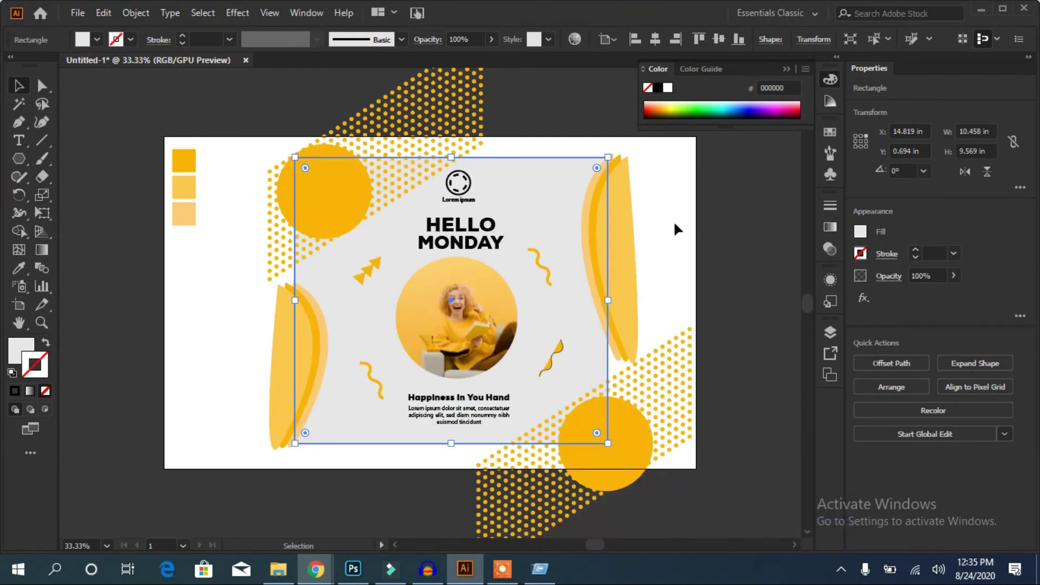
Step: Identify the grey panel rectangle's entry in the Layers panel by toggling visibility, then select it
right_click(579, 295)
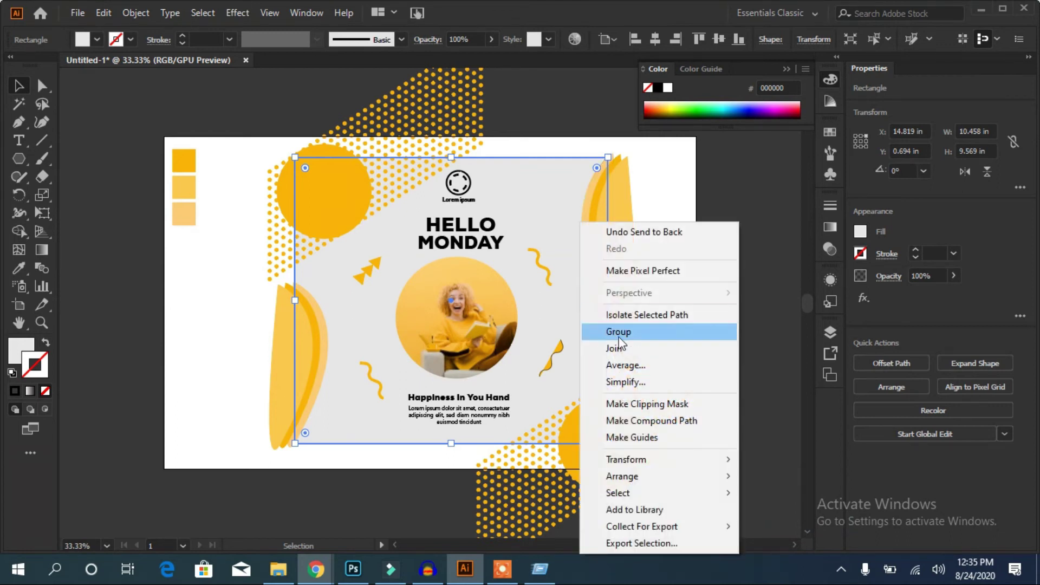
left_click(665, 162)
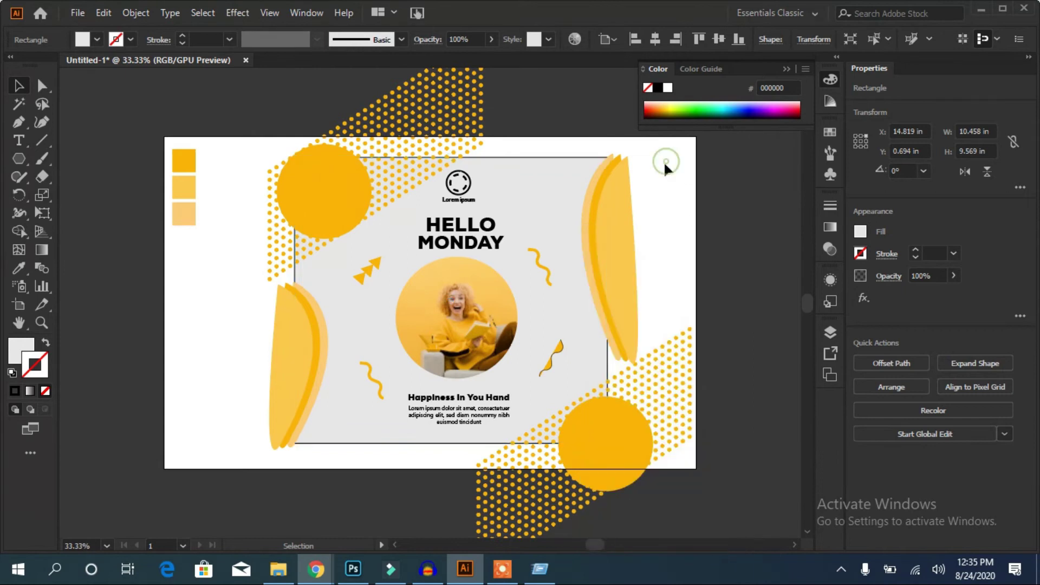
left_click(578, 282)
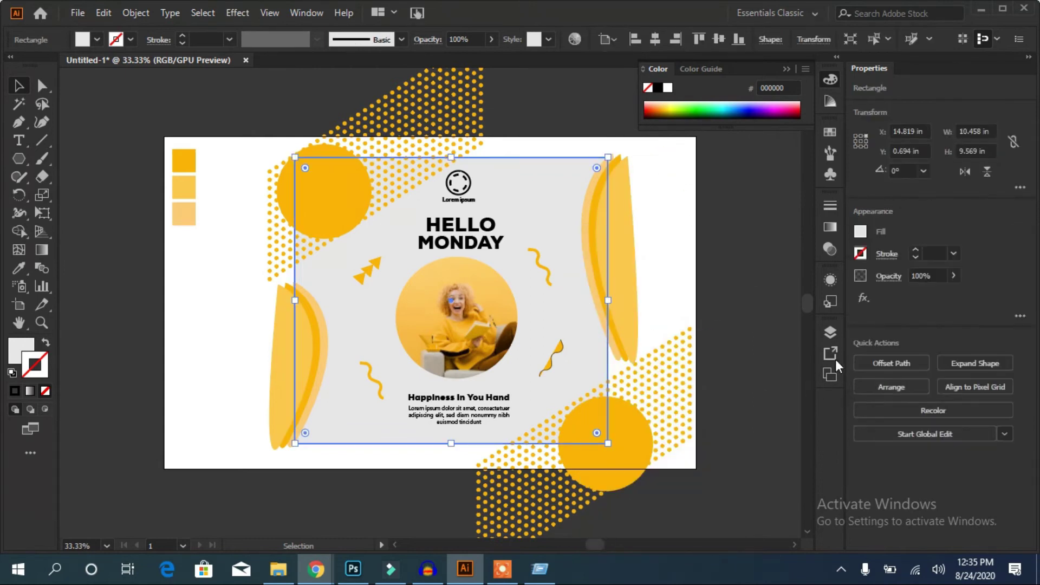
left_click(828, 334)
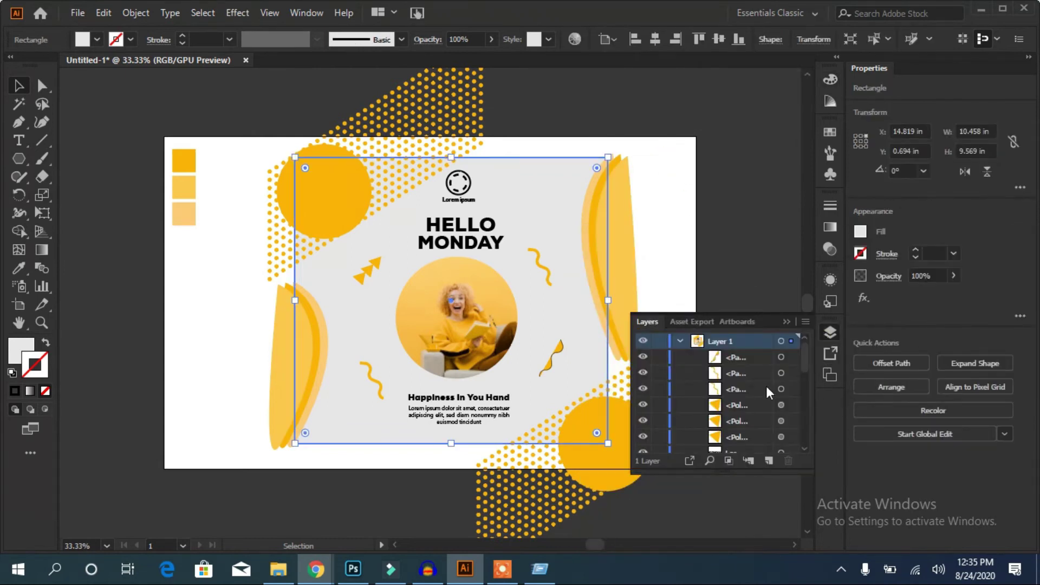
left_click_drag(805, 362, 804, 448)
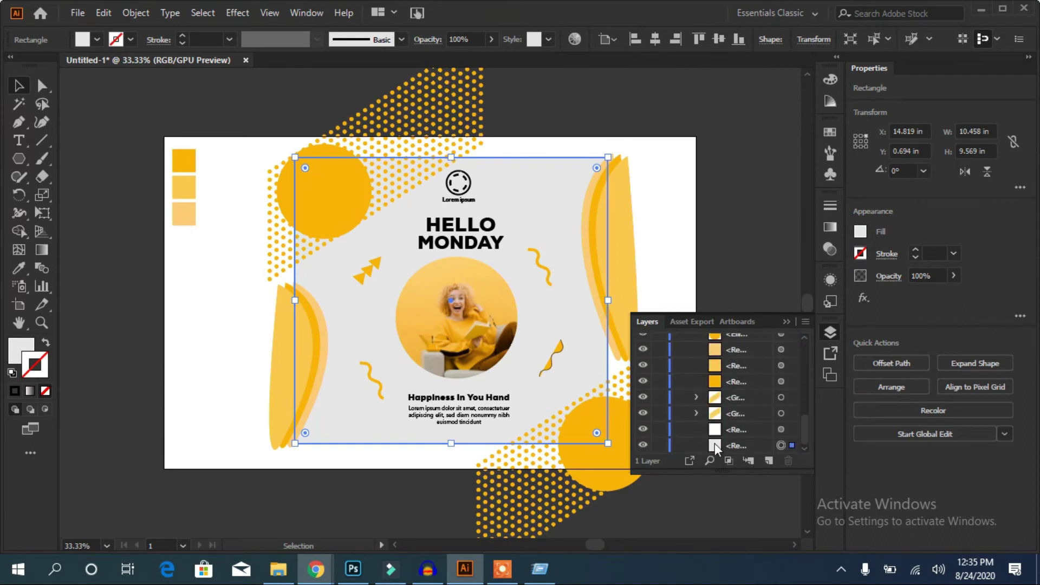
left_click(644, 446)
left_click(644, 445)
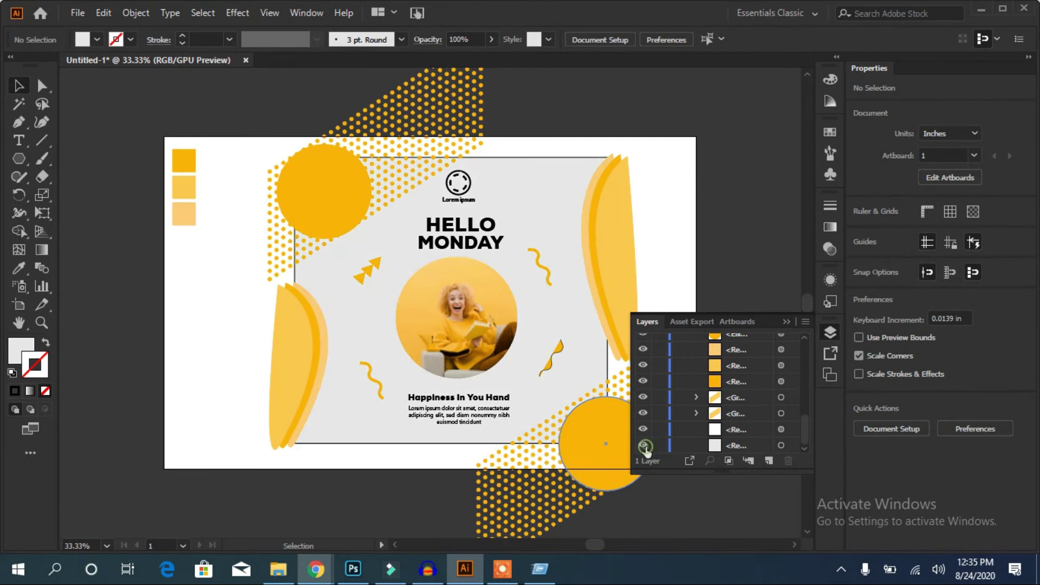
left_click(645, 431)
left_click(645, 430)
left_click(643, 429)
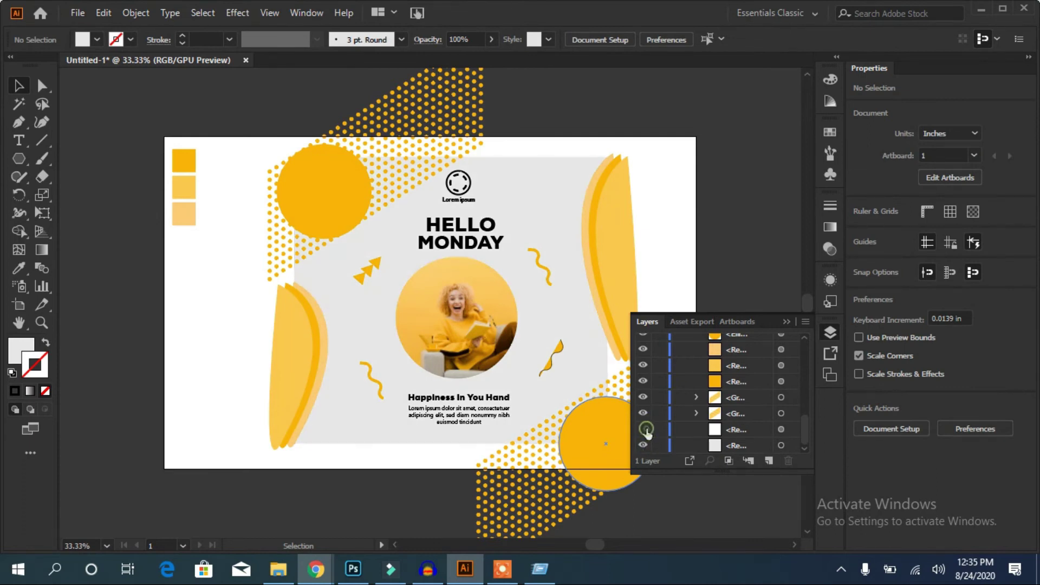
left_click(781, 430)
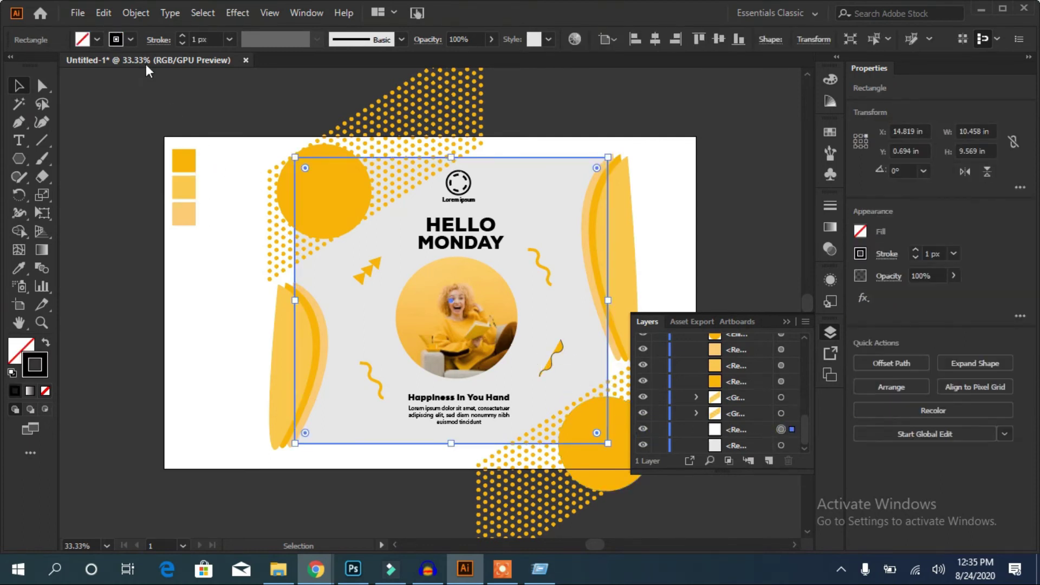
Step: Remove the rectangle's stroke and bring it to the front, topmost in Layer 1
left_click(47, 391)
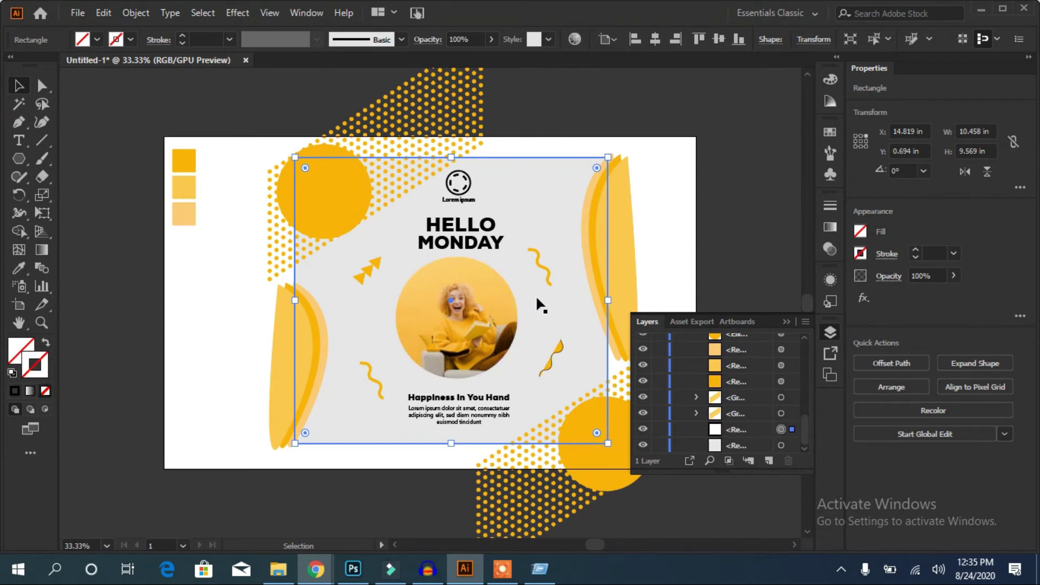
right_click(576, 268)
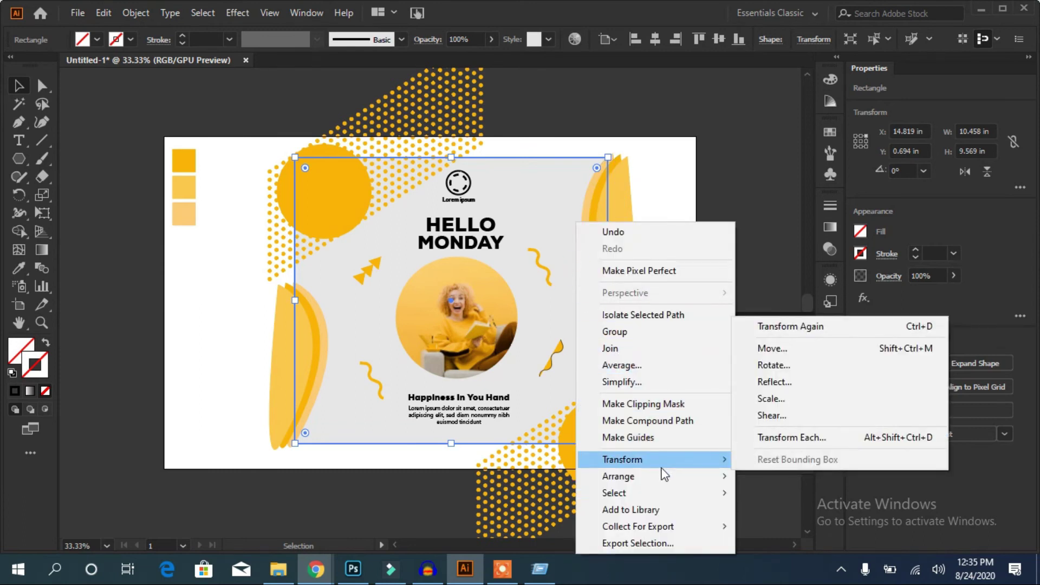
mouse_move(619, 477)
left_click(779, 477)
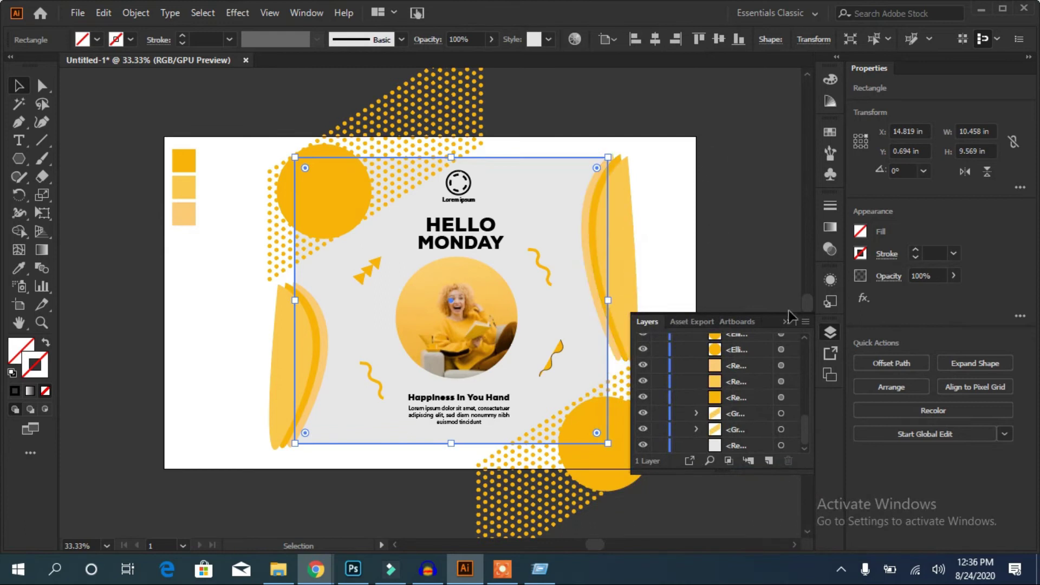
left_click_drag(803, 424, 802, 339)
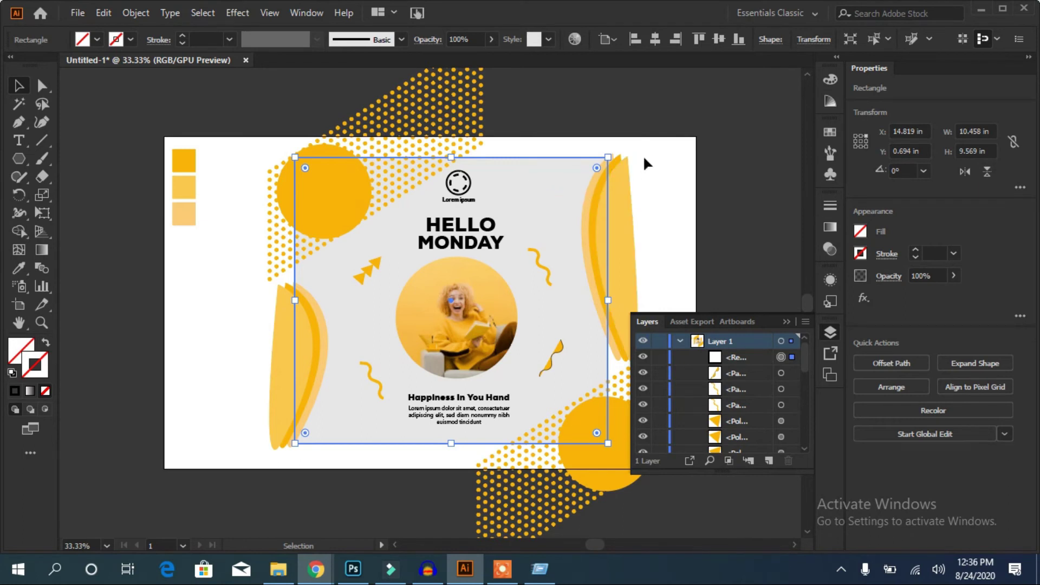
Step: Delete the three colour swatches at the top-left and close the Layers panel
left_click_drag(211, 148, 167, 261)
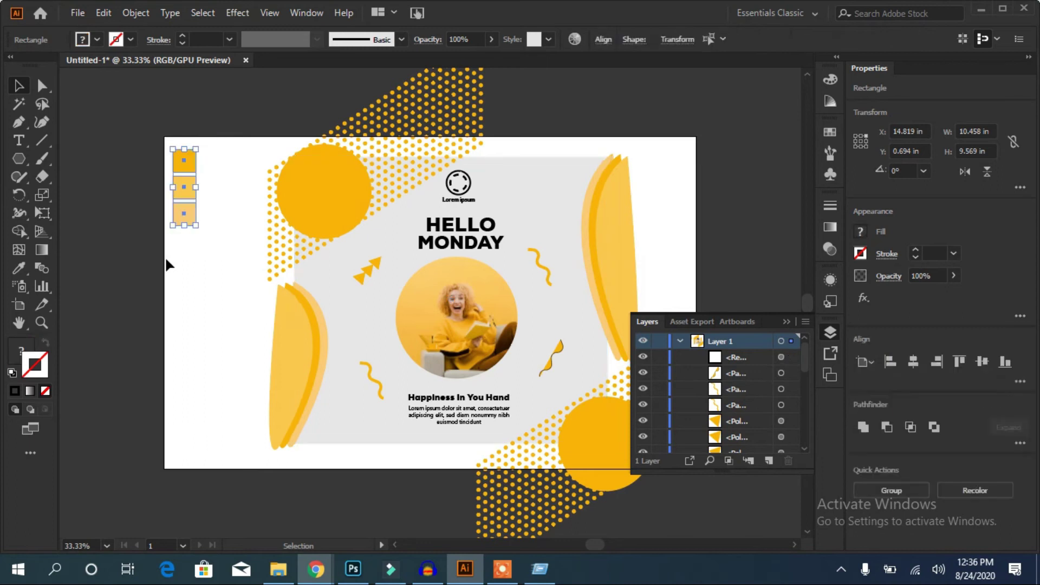
left_click(166, 261)
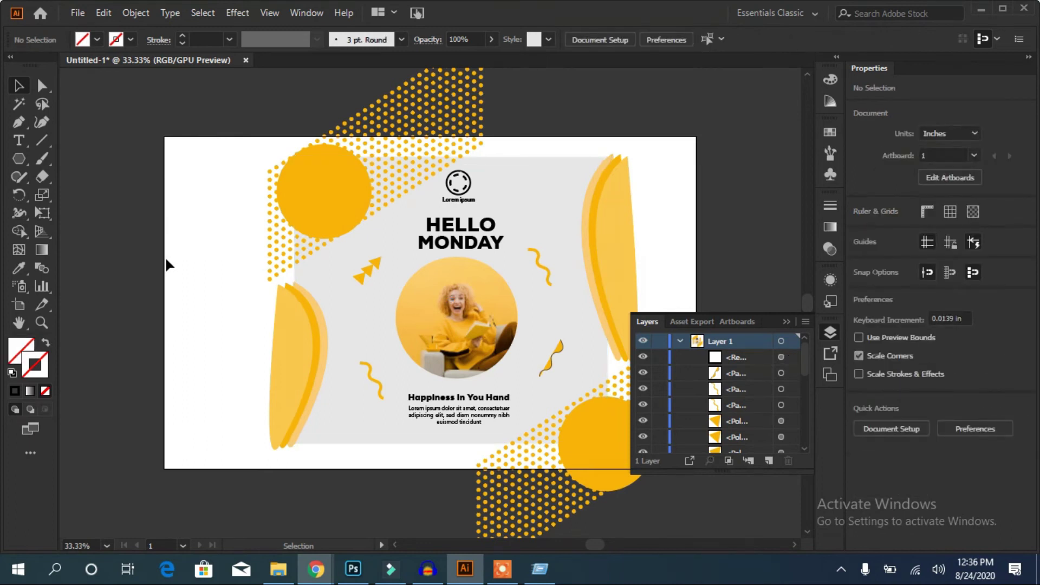
left_click(787, 322)
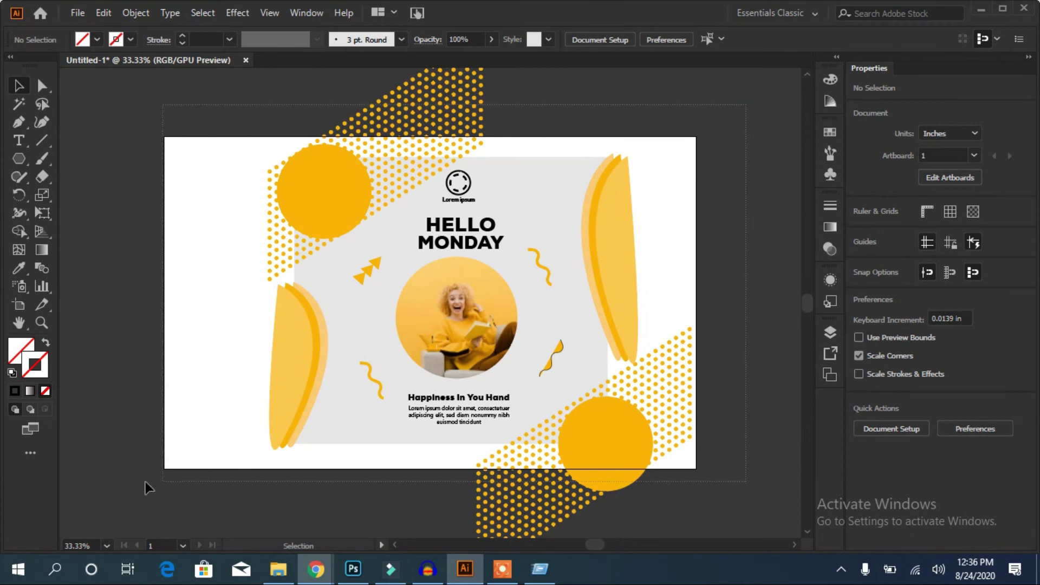
Step: Select all the poster artwork and make a clipping mask trimming it to the grey panel
left_click_drag(748, 111, 107, 475)
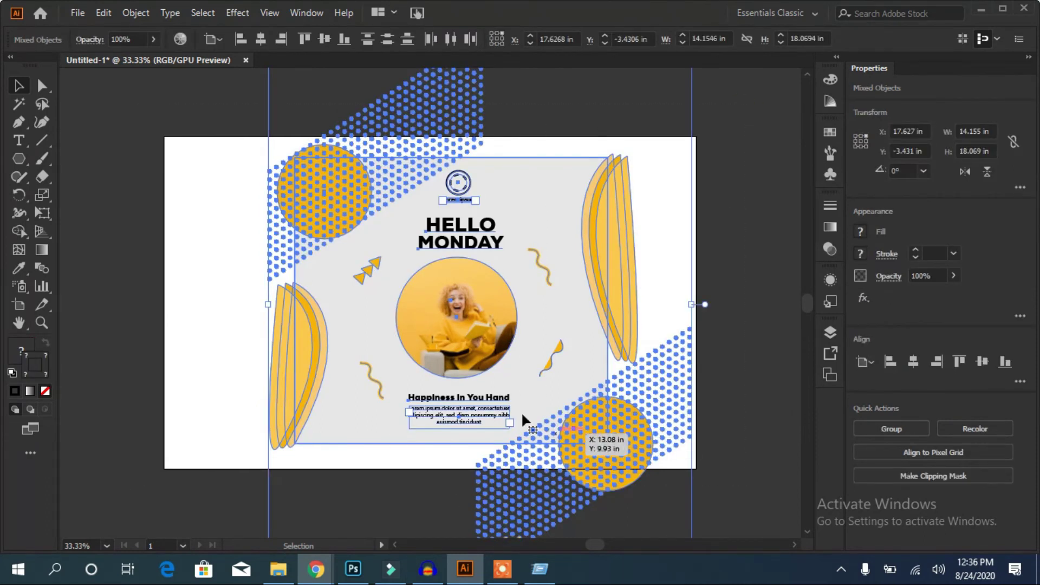
right_click(357, 293)
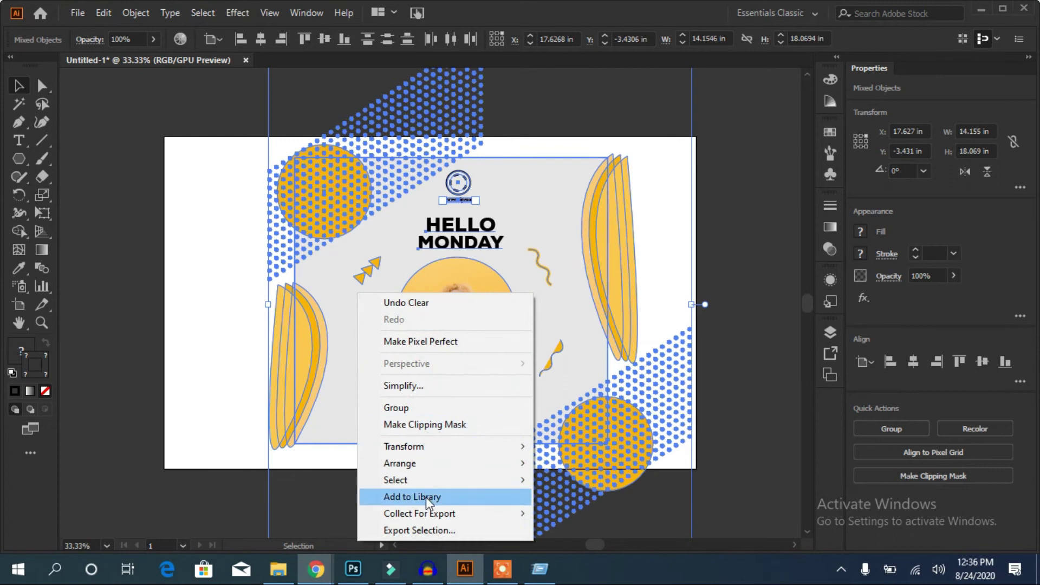
left_click(447, 426)
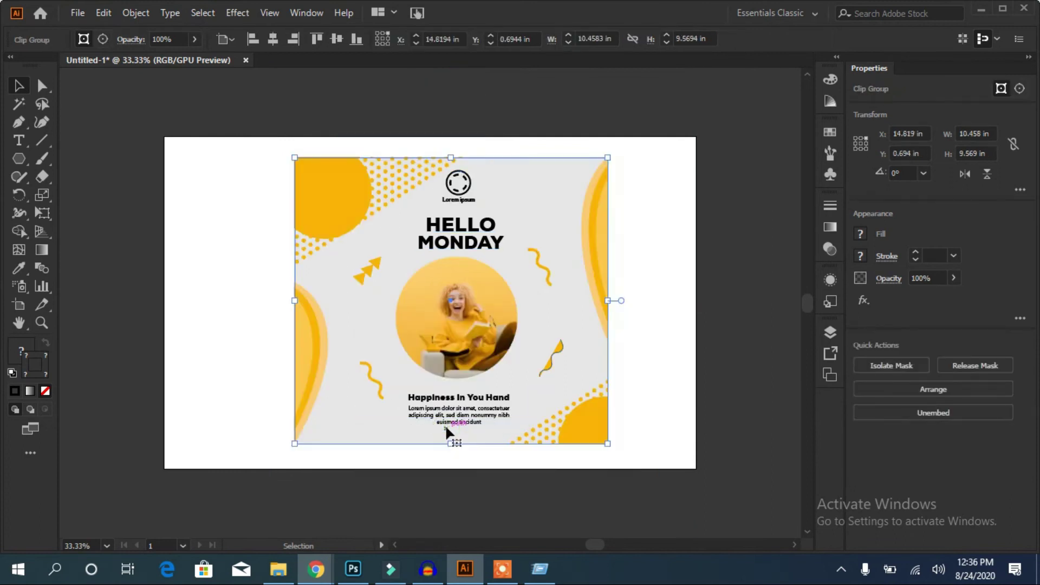
left_click(733, 286)
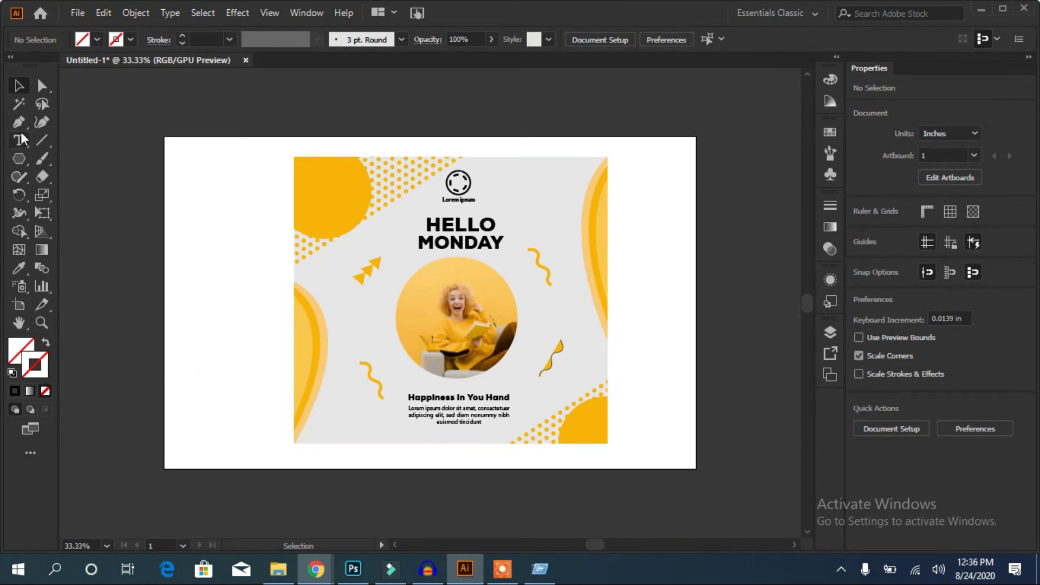
Step: Draw a rectangle at the artboard's top-left and fill it with the right shape's light orange
left_click_drag(22, 164, 51, 157)
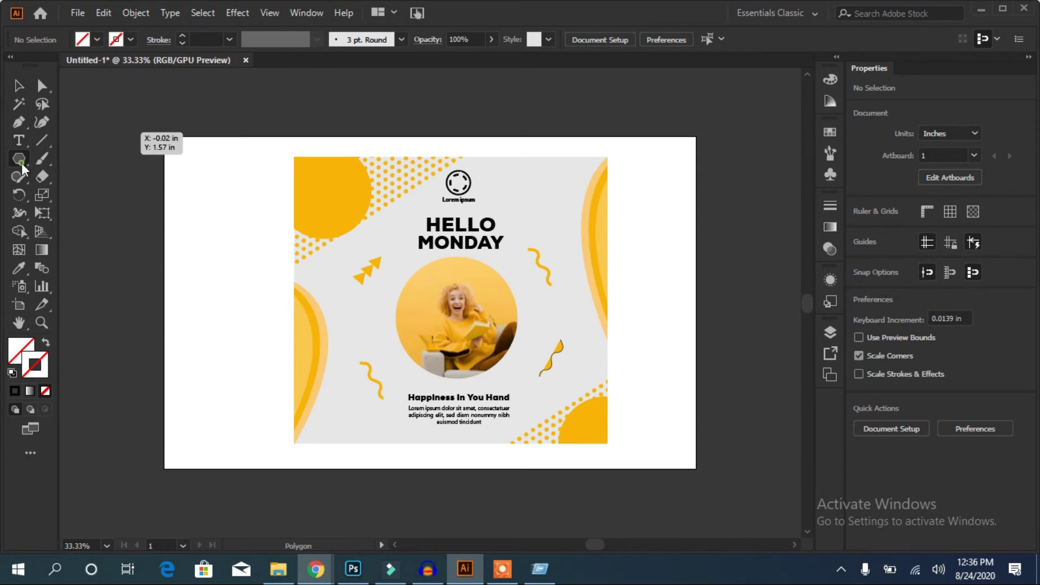
left_click_drag(182, 157, 254, 273)
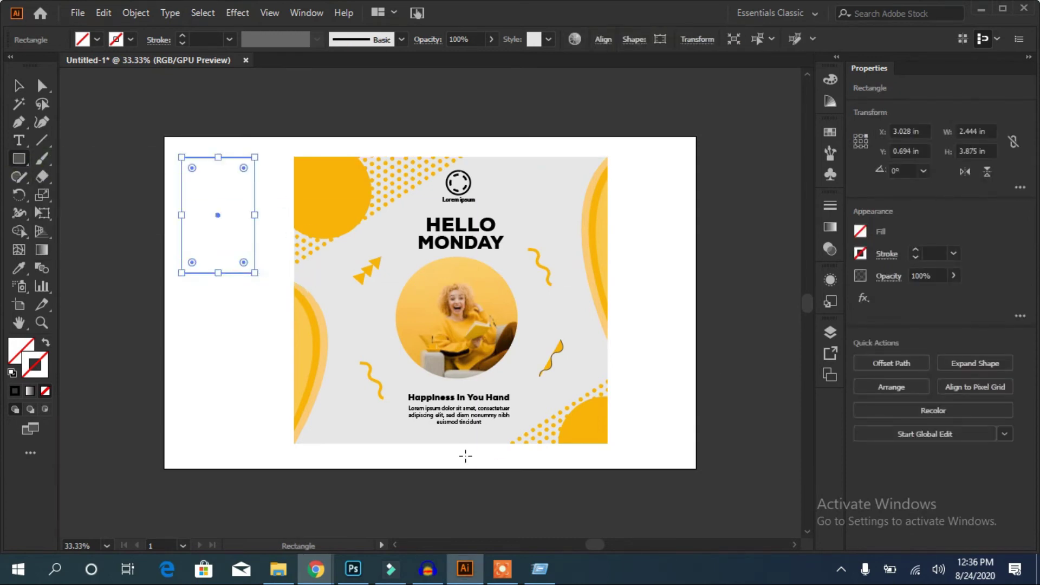
left_click(19, 268)
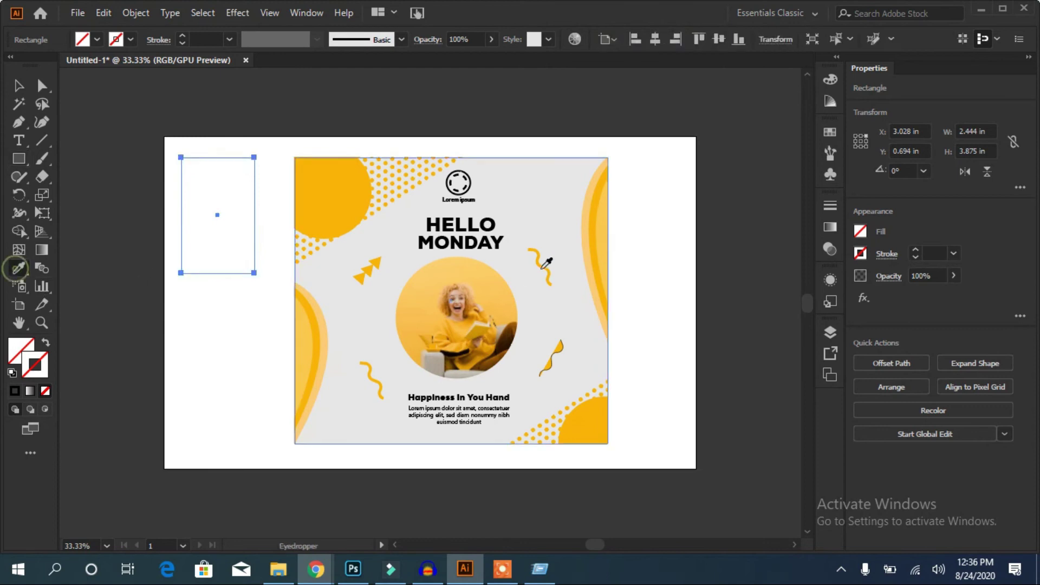
left_click(584, 212)
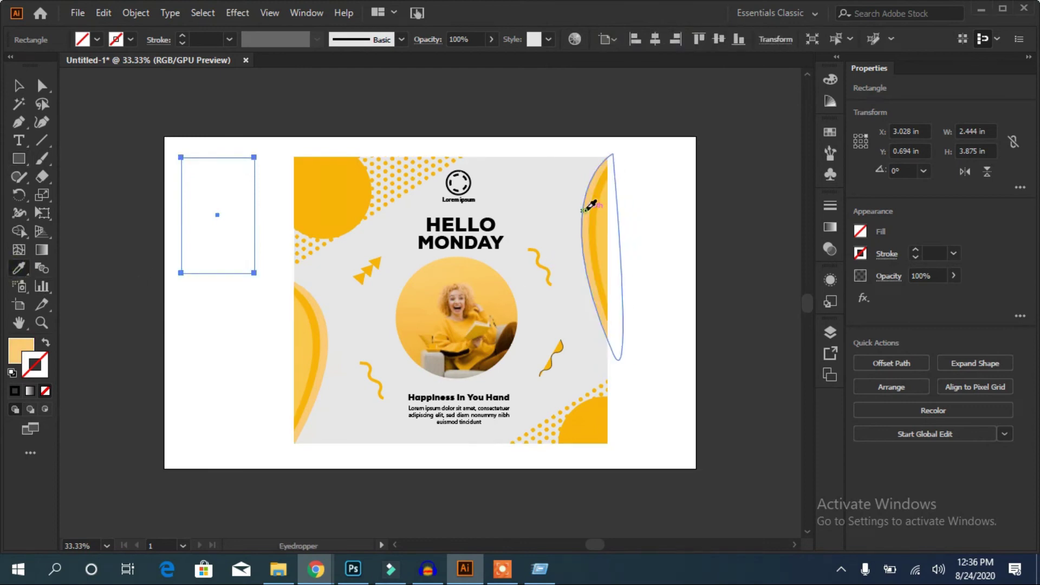
left_click(19, 87)
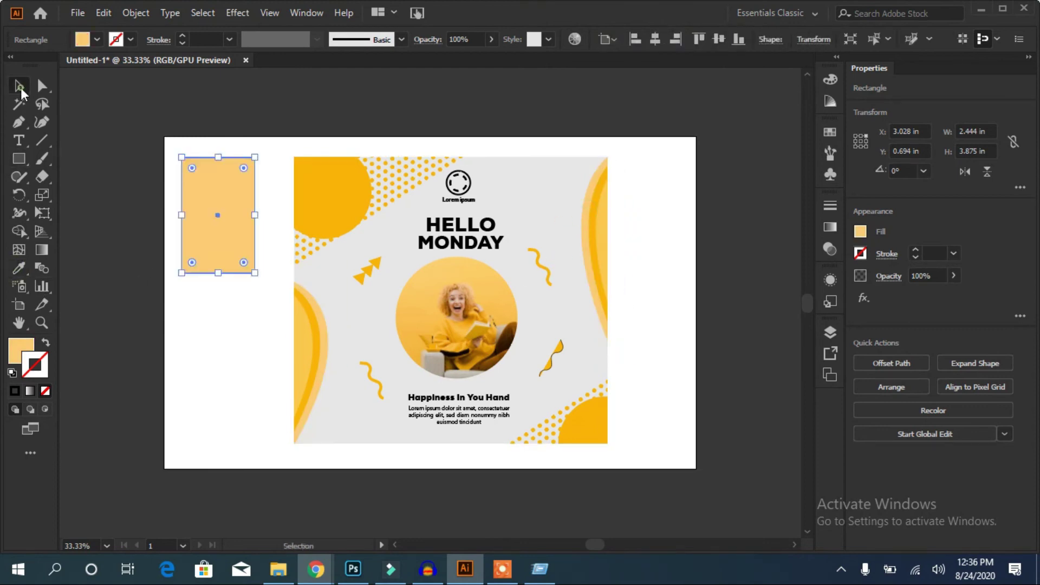
Step: Drag the orange rectangle's edges out to all artboard edges, making it 17.778 × 11.097 in
mouse_move(255, 274)
left_mouse_down()
mouse_move(617, 465)
mouse_move(676, 445)
left_mouse_up()
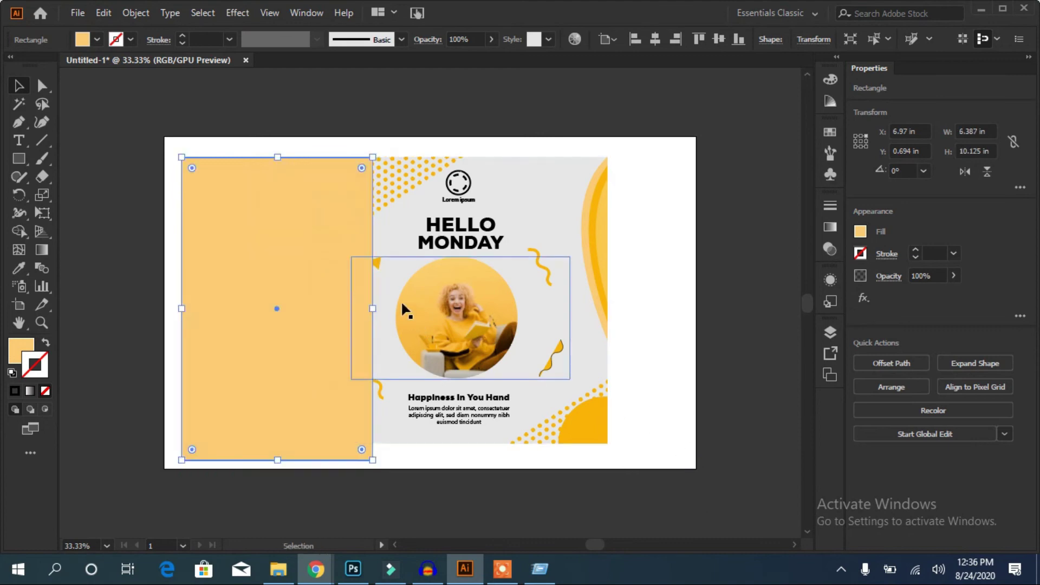
left_click_drag(374, 313, 694, 318)
left_click_drag(443, 157, 433, 137)
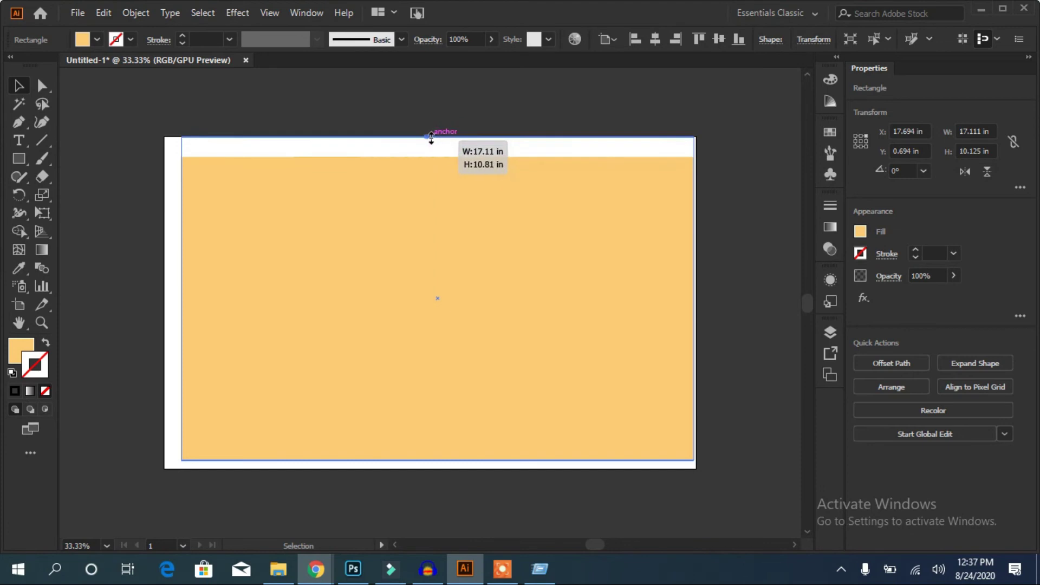
left_click_drag(433, 137, 433, 137)
left_click_drag(182, 298, 163, 301)
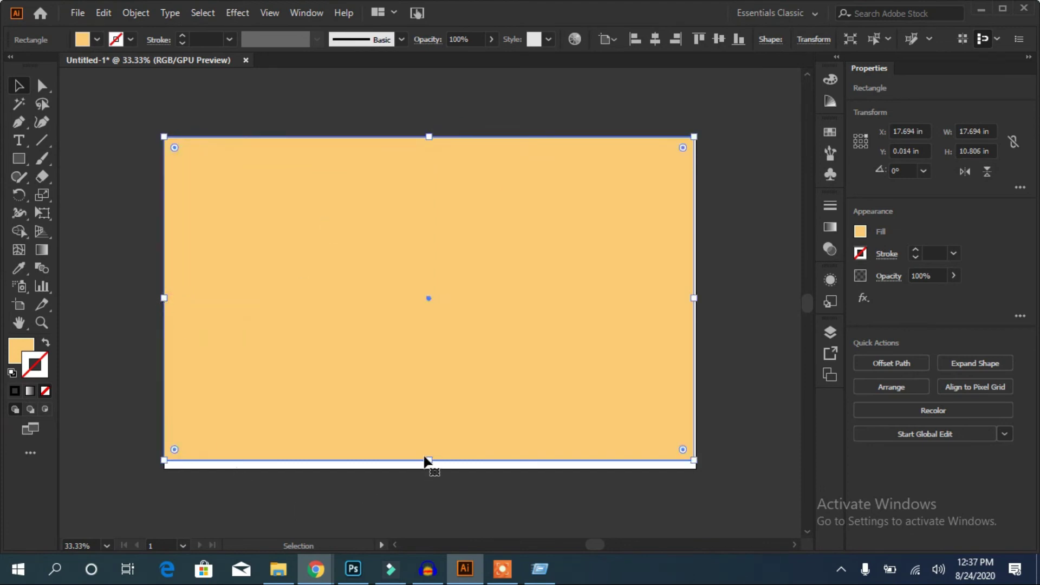
left_click_drag(430, 460, 430, 470)
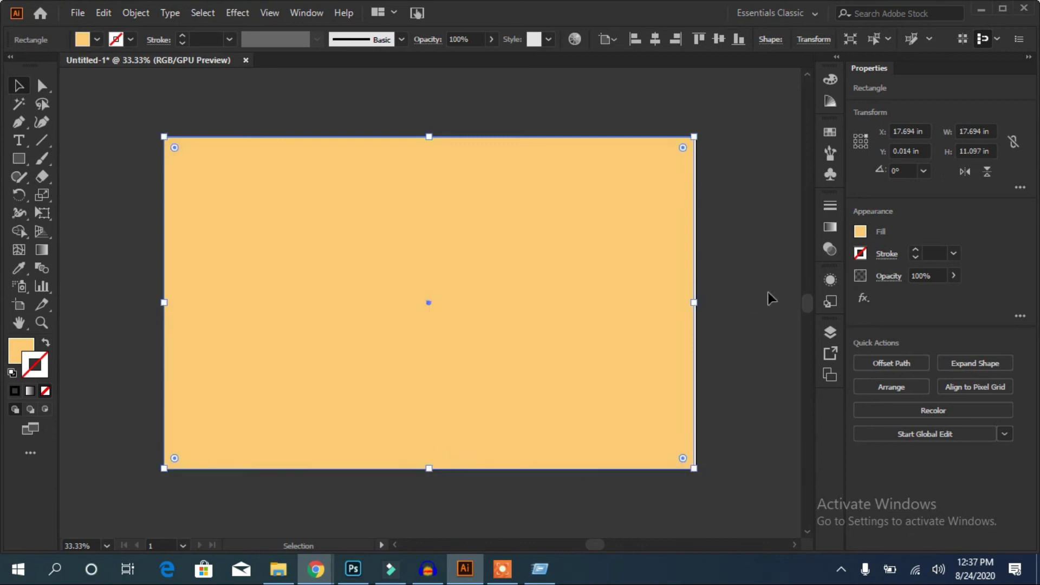
left_click_drag(695, 303, 700, 307)
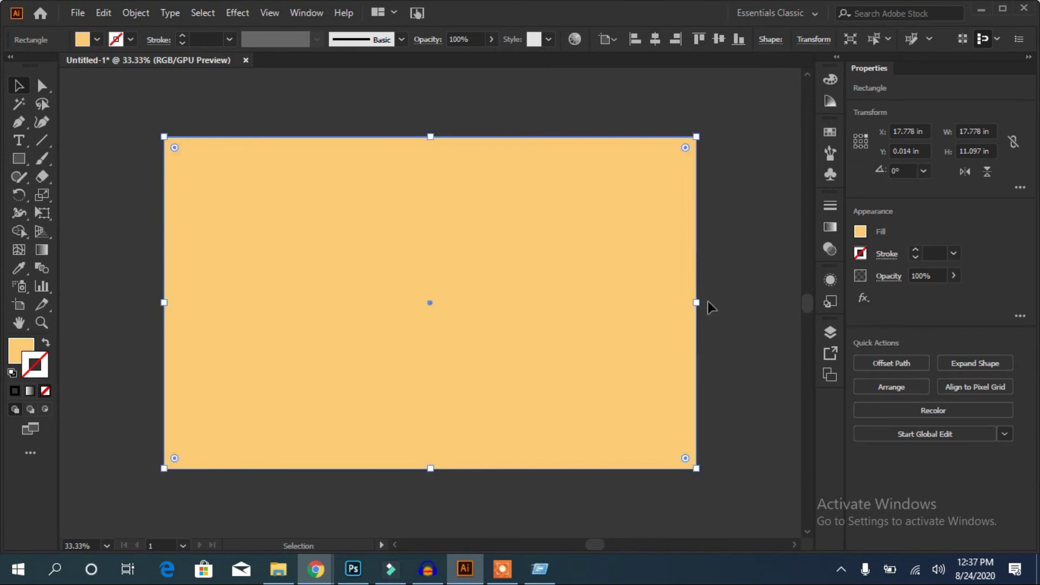
right_click(422, 216)
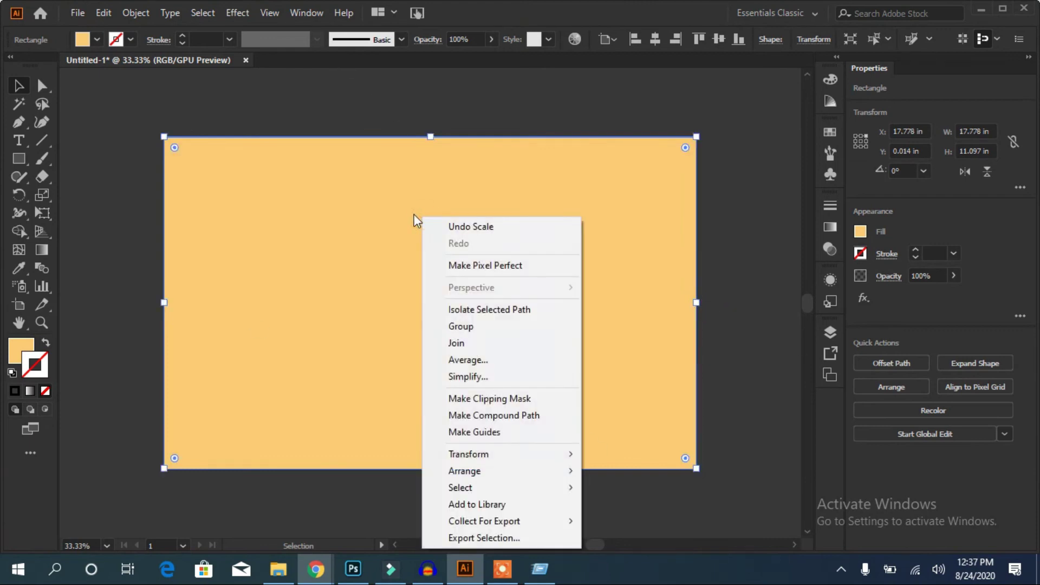
mouse_move(479, 471)
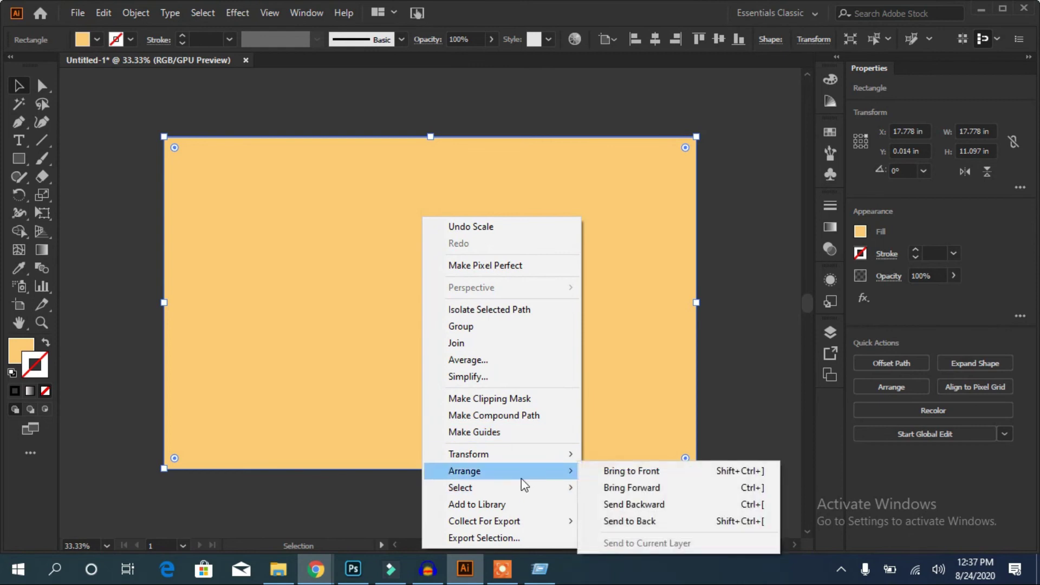
Step: Send the orange rectangle to the back, then select the clipped poster artwork
left_click(671, 522)
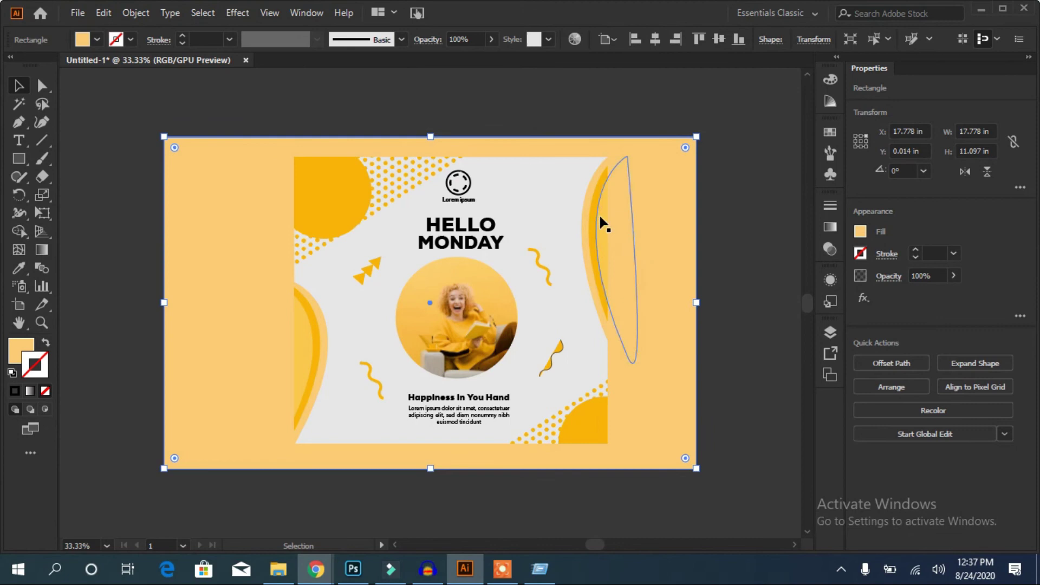
left_click(571, 193)
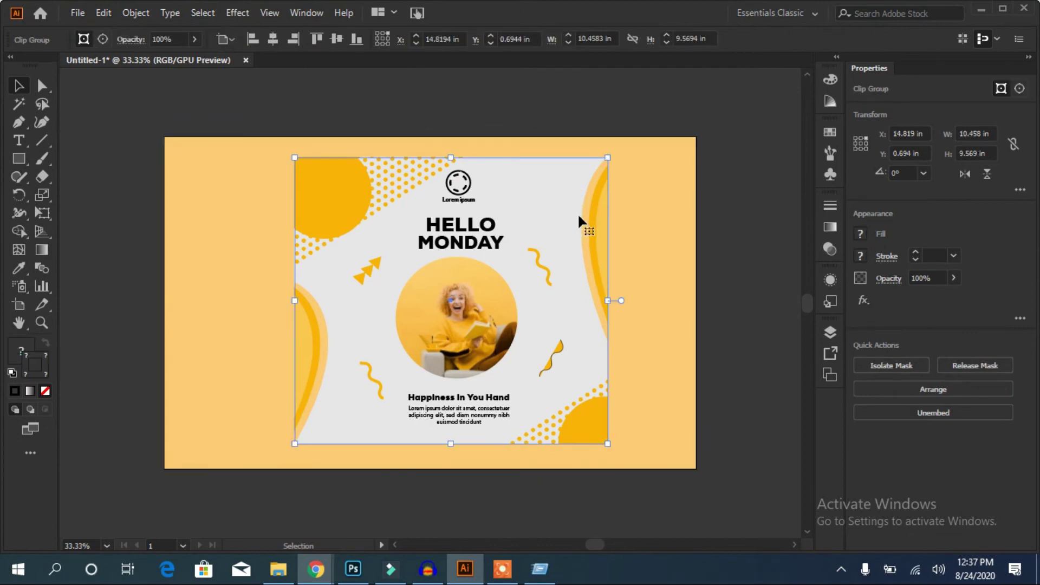
Step: Add a Drop Shadow effect to the poster with preview on and blur at 0.3 in
left_click(239, 13)
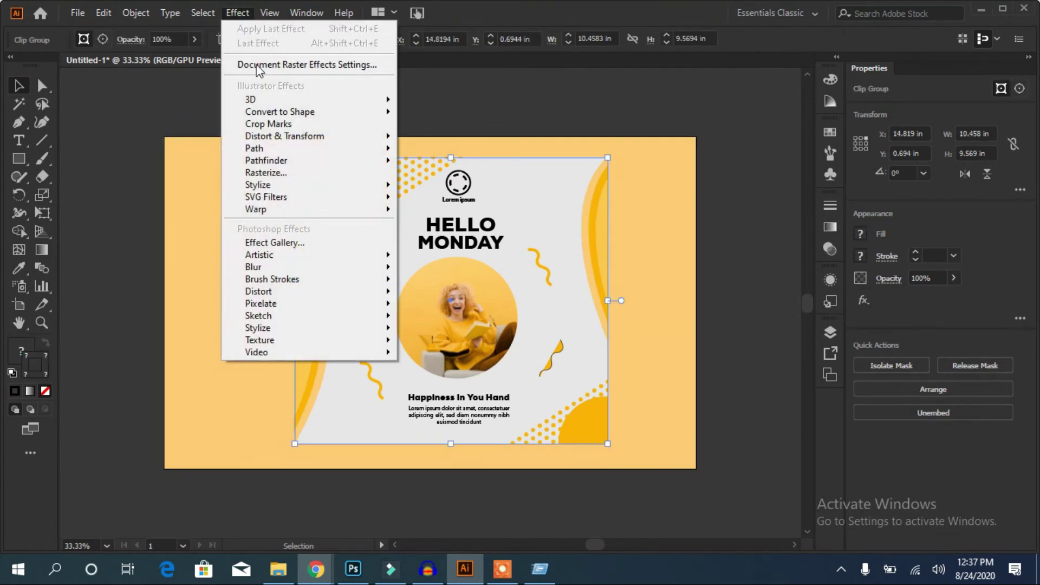
mouse_move(259, 184)
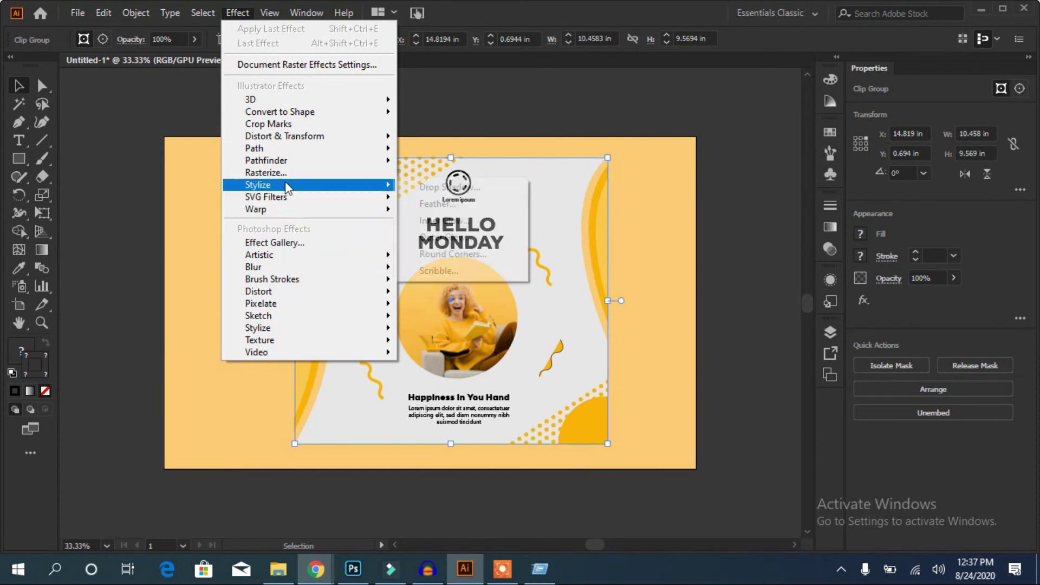
left_click(447, 187)
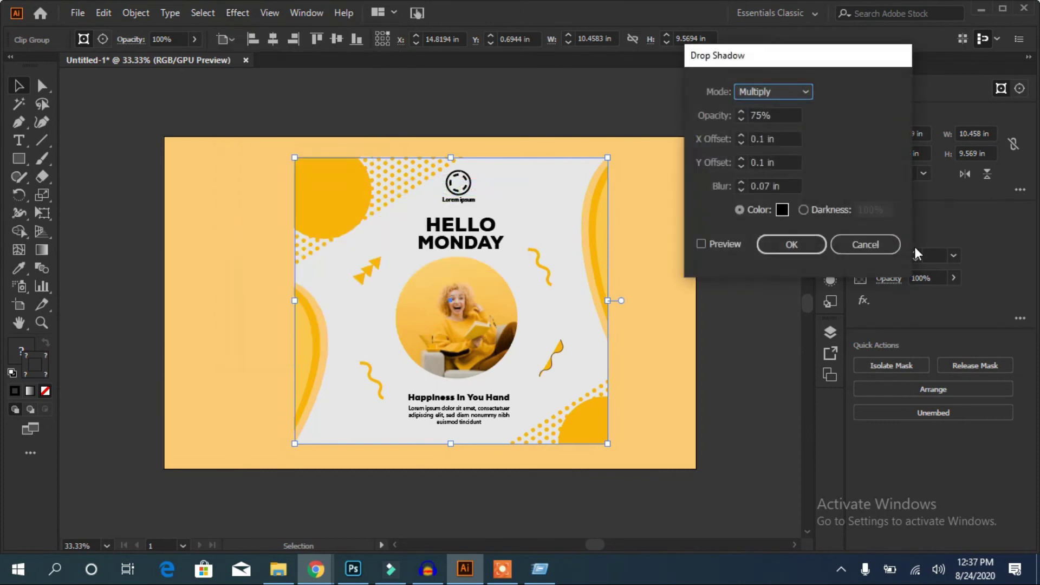
left_click(706, 243)
left_click(702, 245)
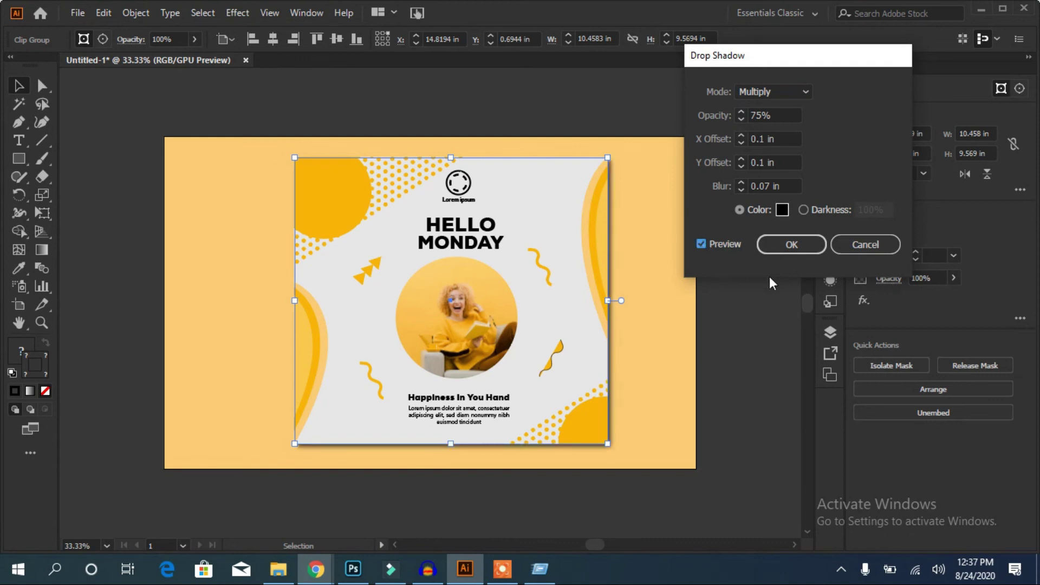
left_click(739, 184)
left_click(740, 184)
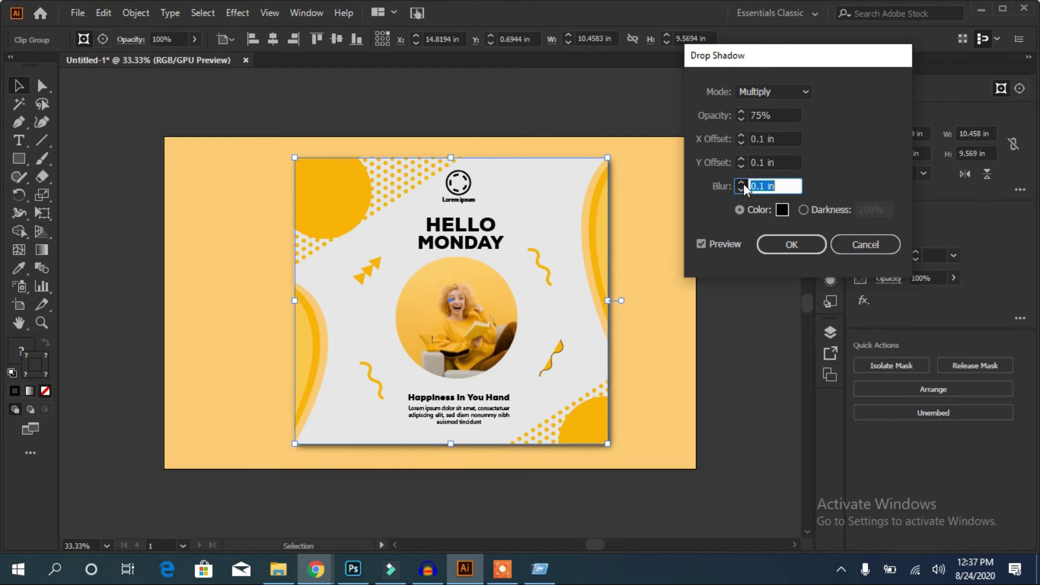
left_click(741, 183)
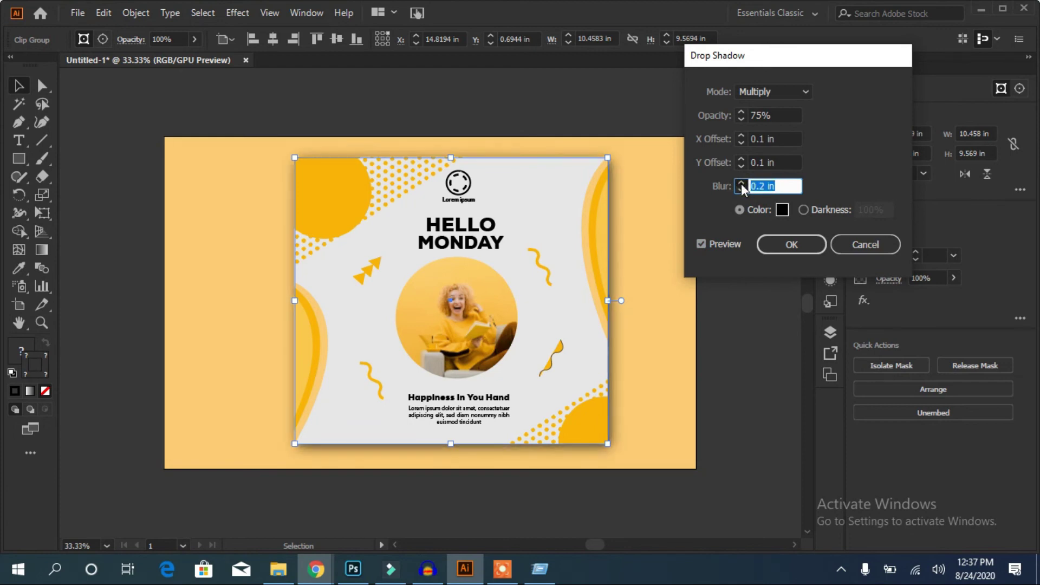
left_click(741, 184)
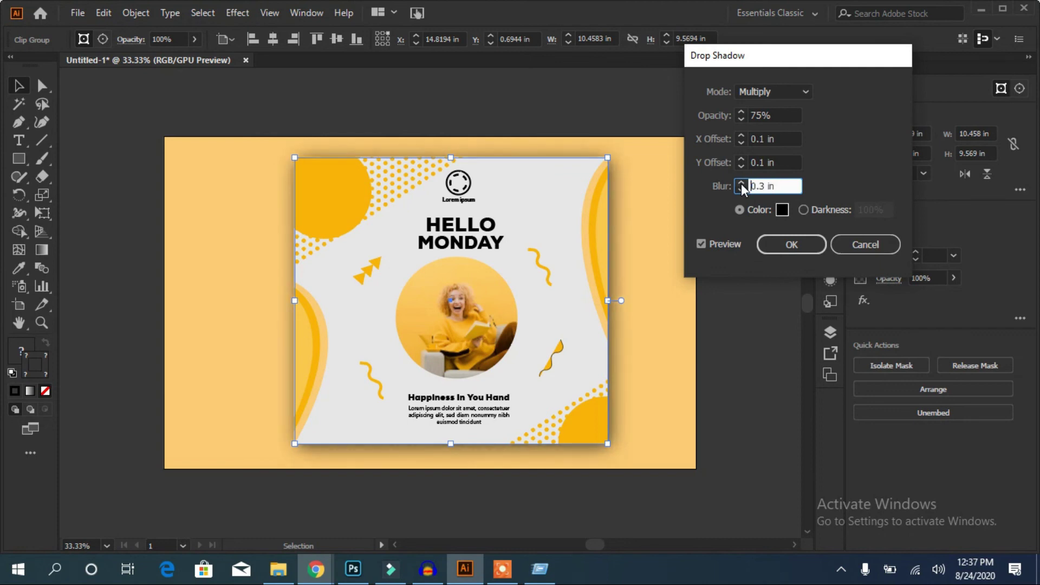
Step: Set the drop shadow's vertical offset to 0.6 in
left_click(743, 161)
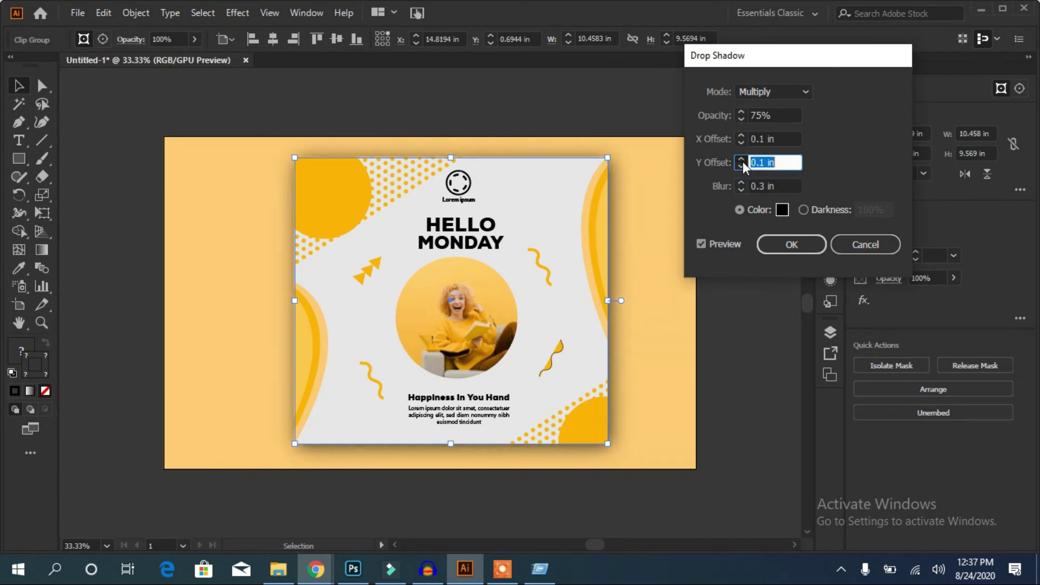
left_click(743, 162)
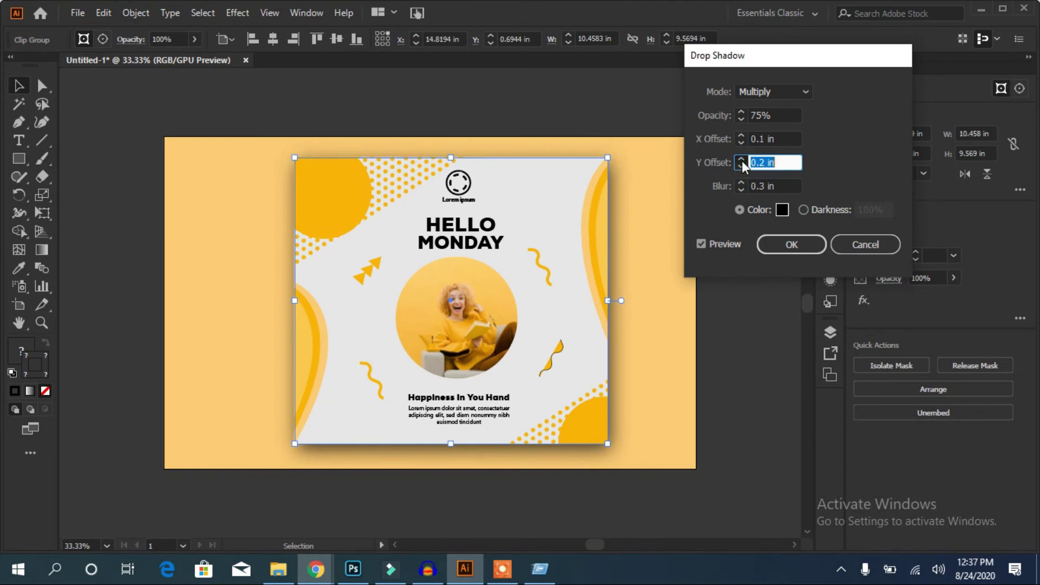
left_click(742, 161)
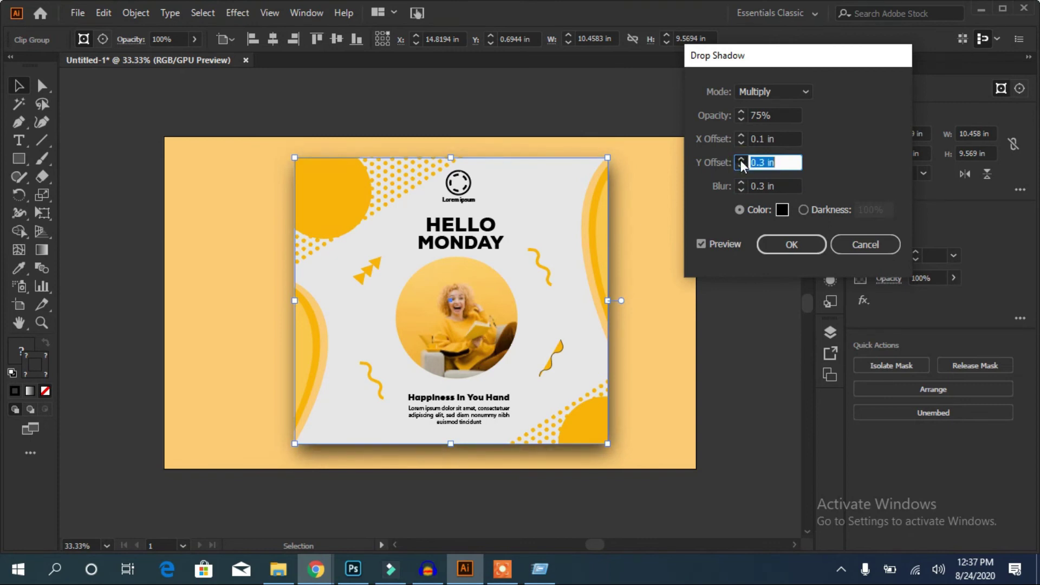
left_click(741, 160)
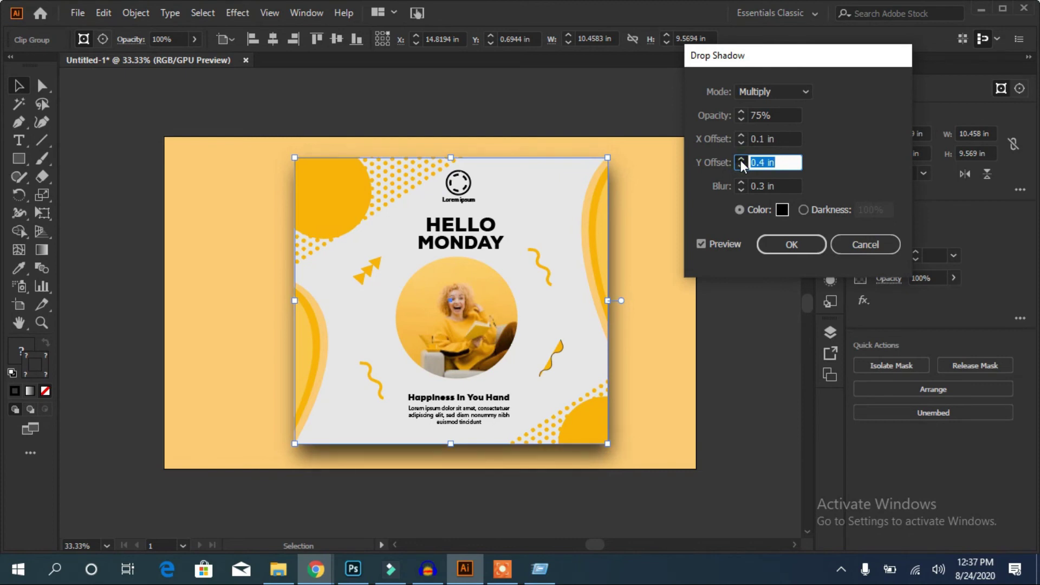
left_click(741, 160)
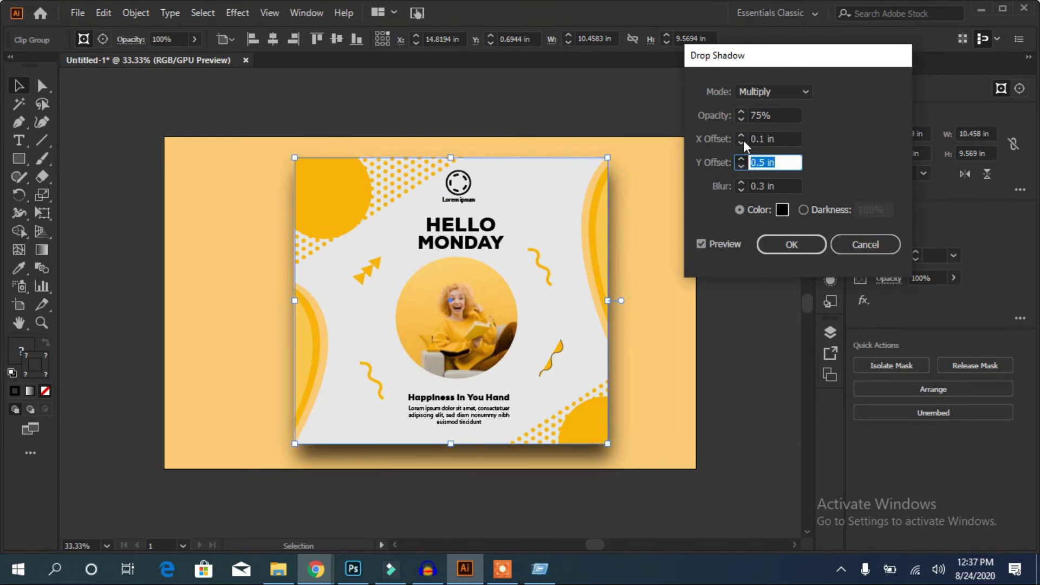
key("Up")
left_click(740, 138)
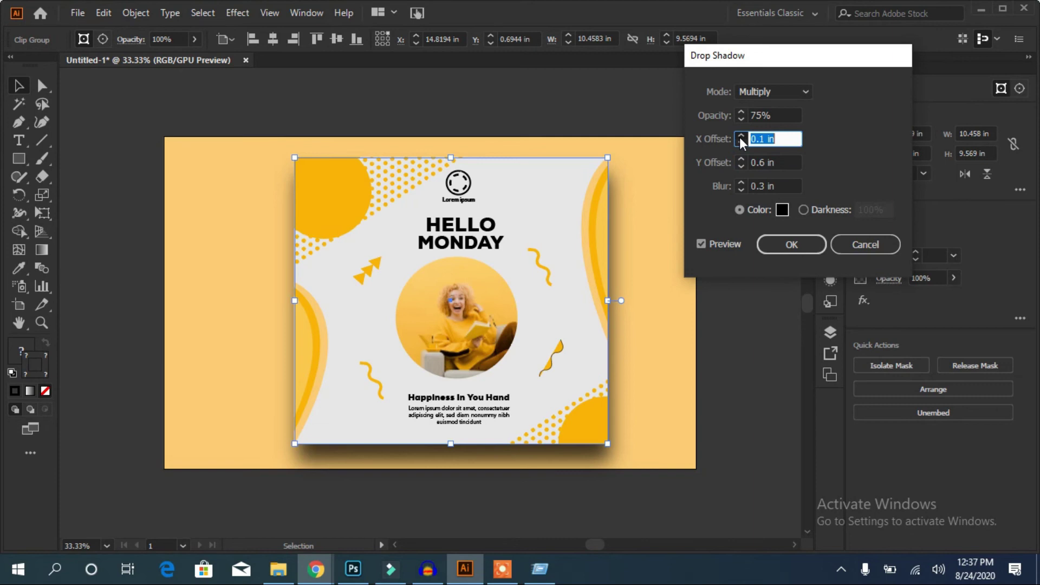
Step: Set the shadow's X offset to 0.4 in and blur to 0.5 in, and apply it
left_click(739, 138)
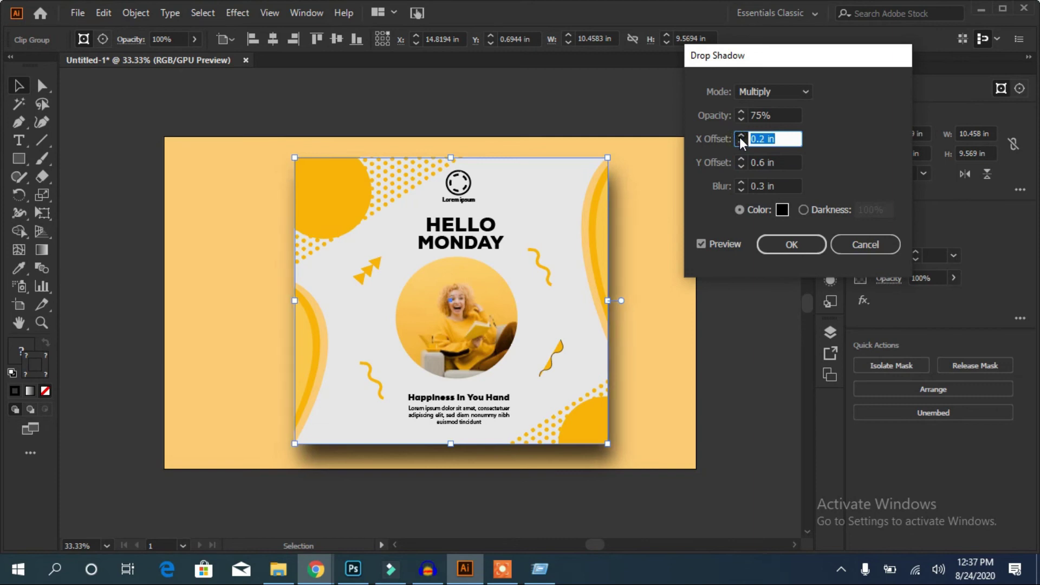
left_click(740, 135)
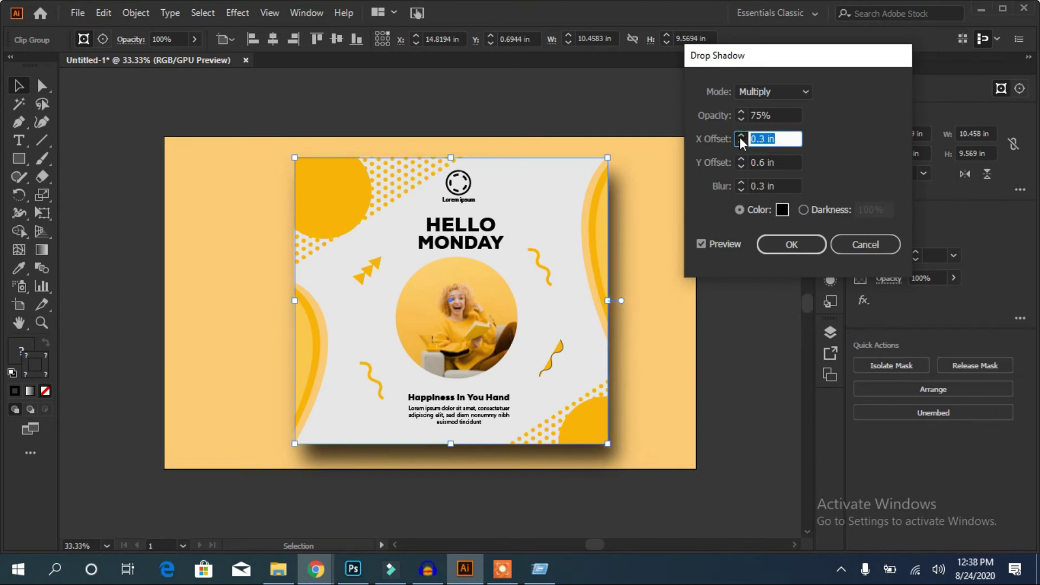
left_click(741, 135)
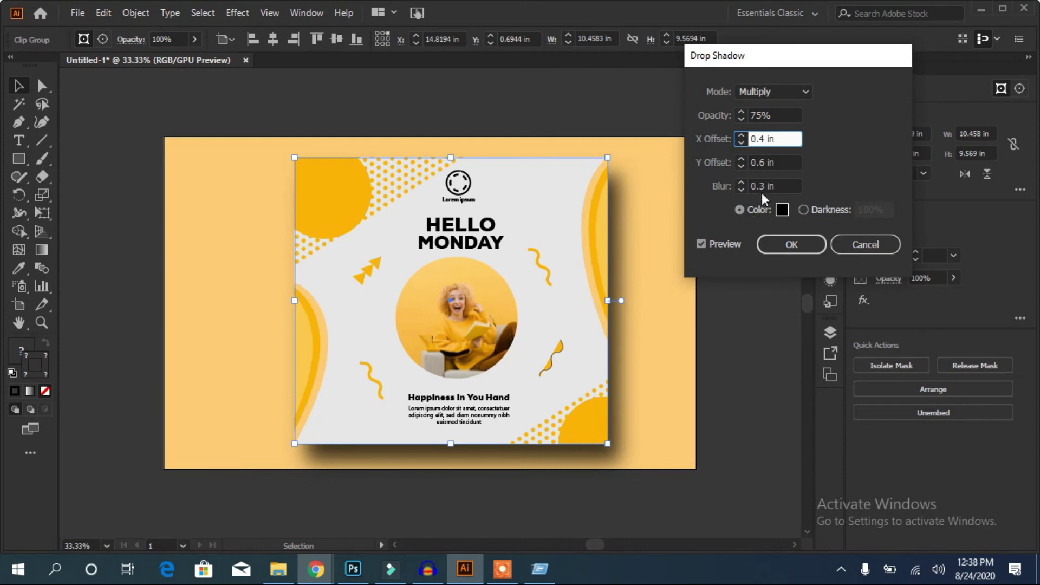
left_click(742, 184)
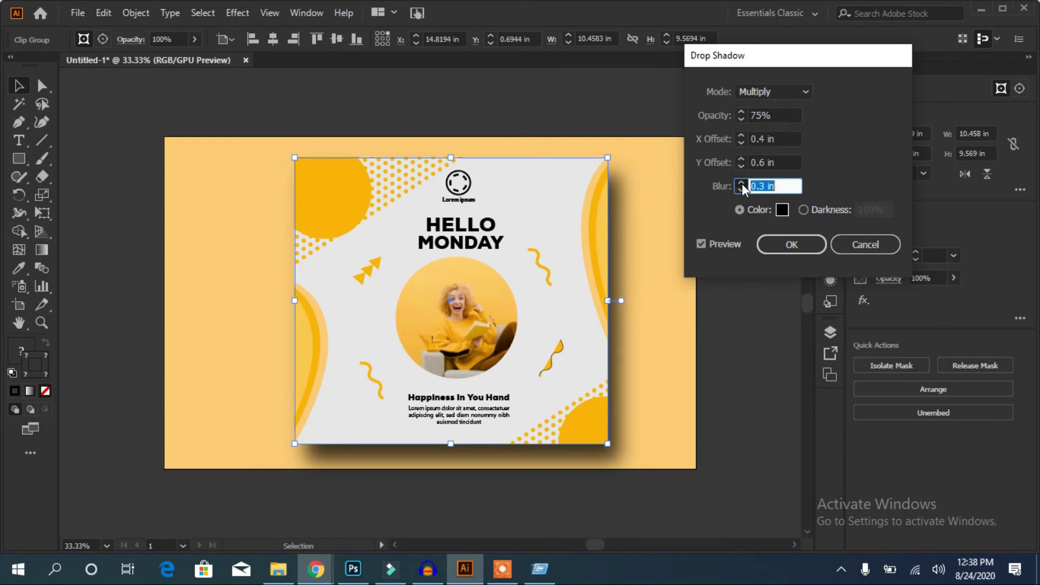
left_click(741, 183)
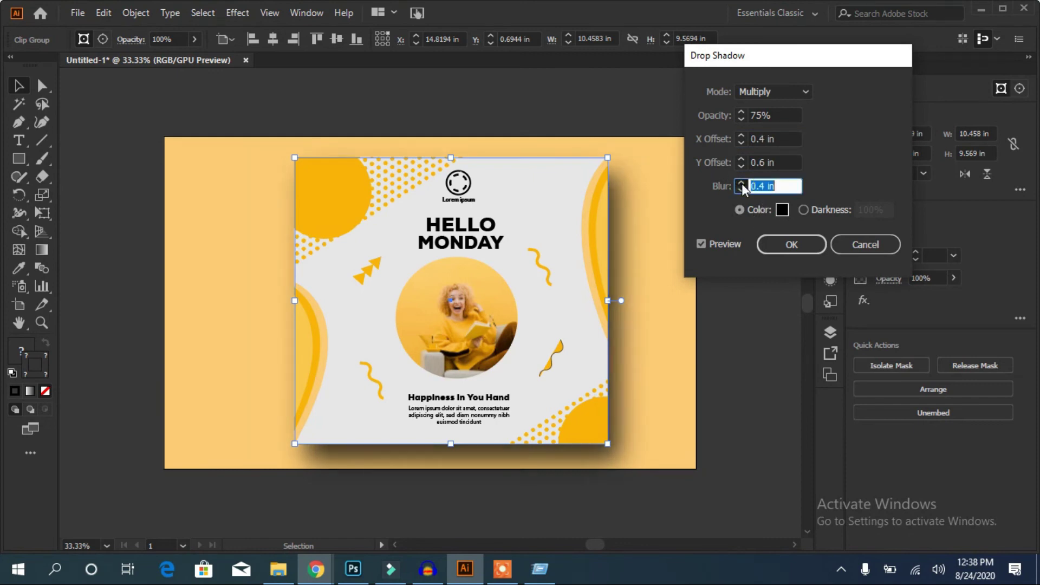
key("Up")
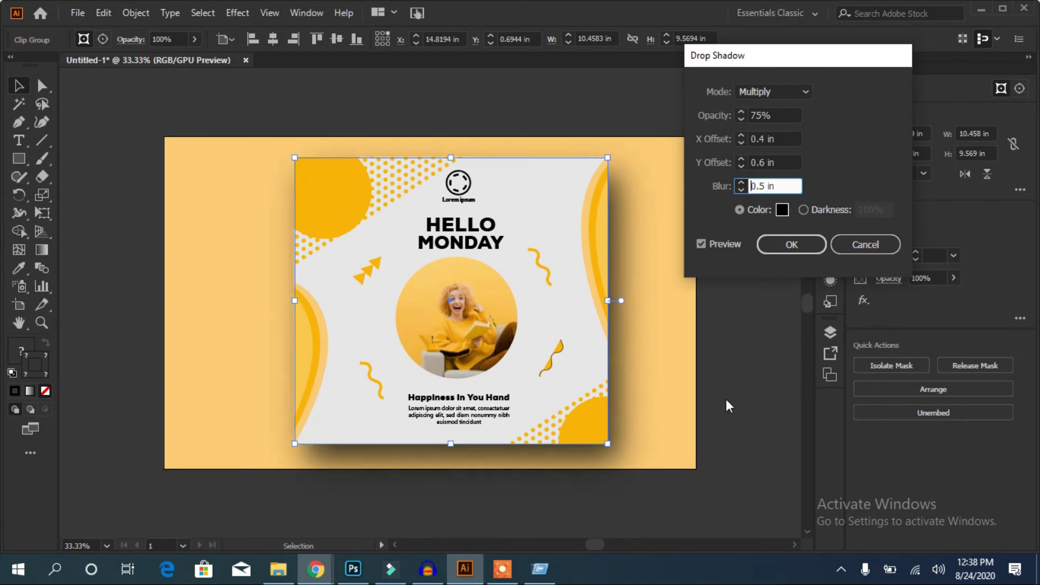
left_click(787, 241)
left_click(723, 293)
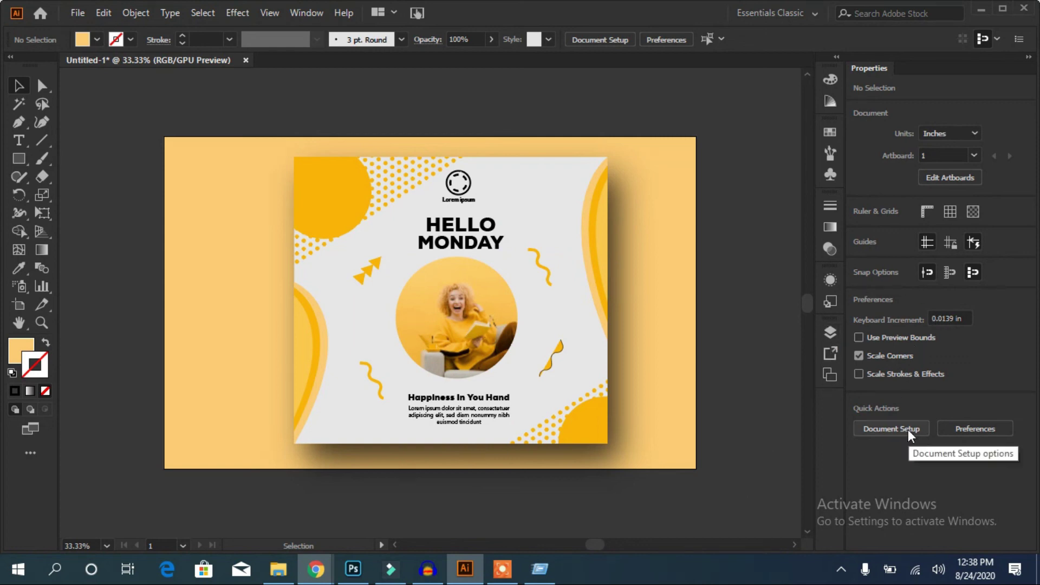
Step: Reopen the gray panel's Drop Shadow from Appearance and lower its blur from 0.5 to 0.2 in
left_click(498, 316)
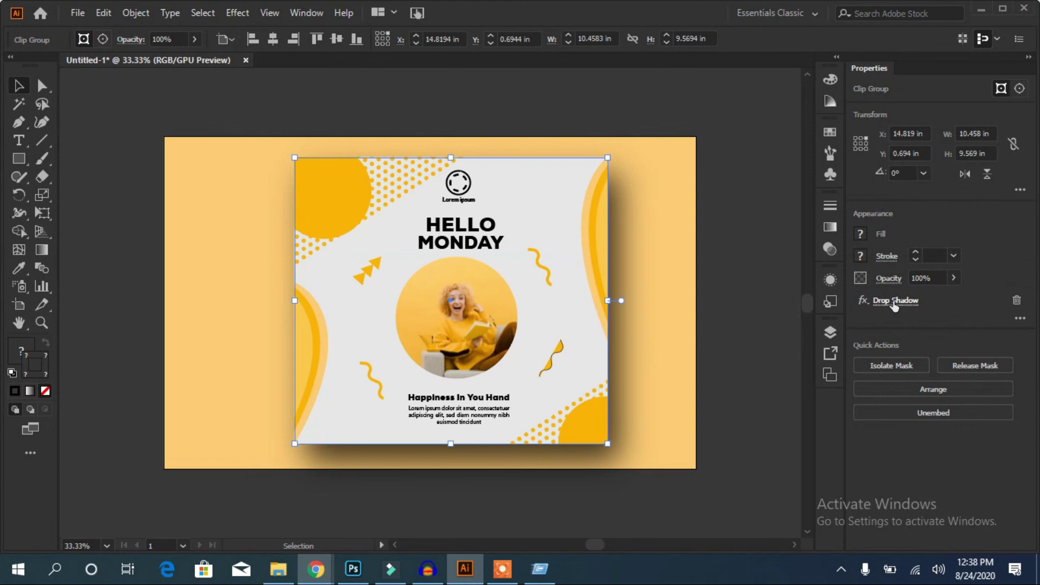
left_click(895, 301)
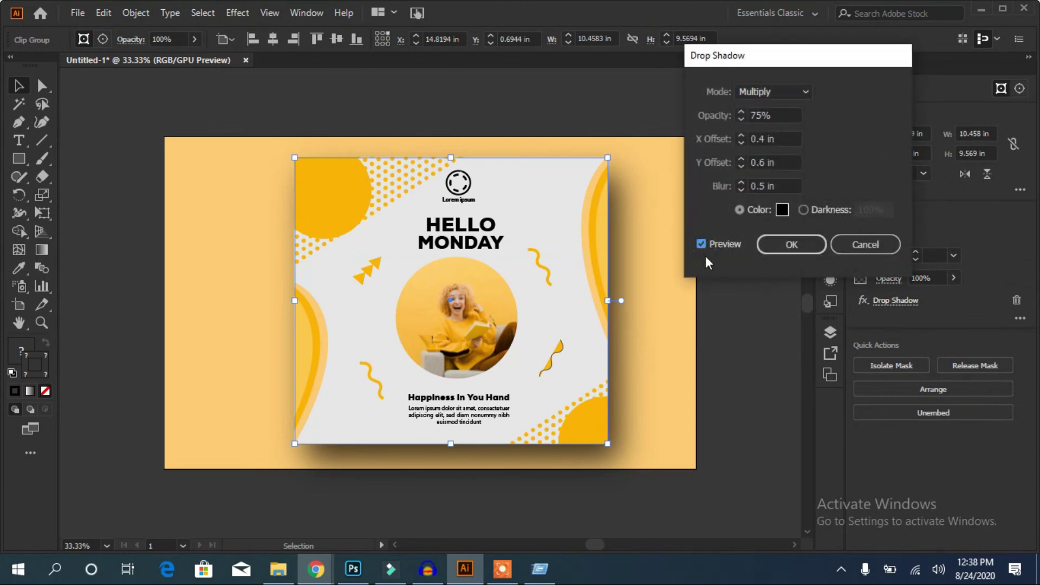
left_click(741, 190)
left_click(742, 190)
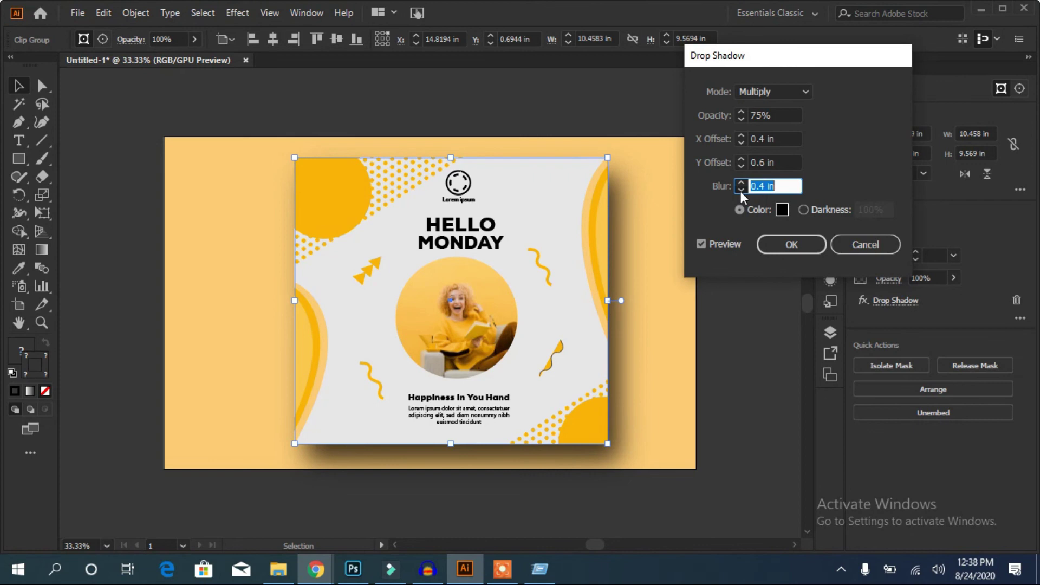
left_click(741, 190)
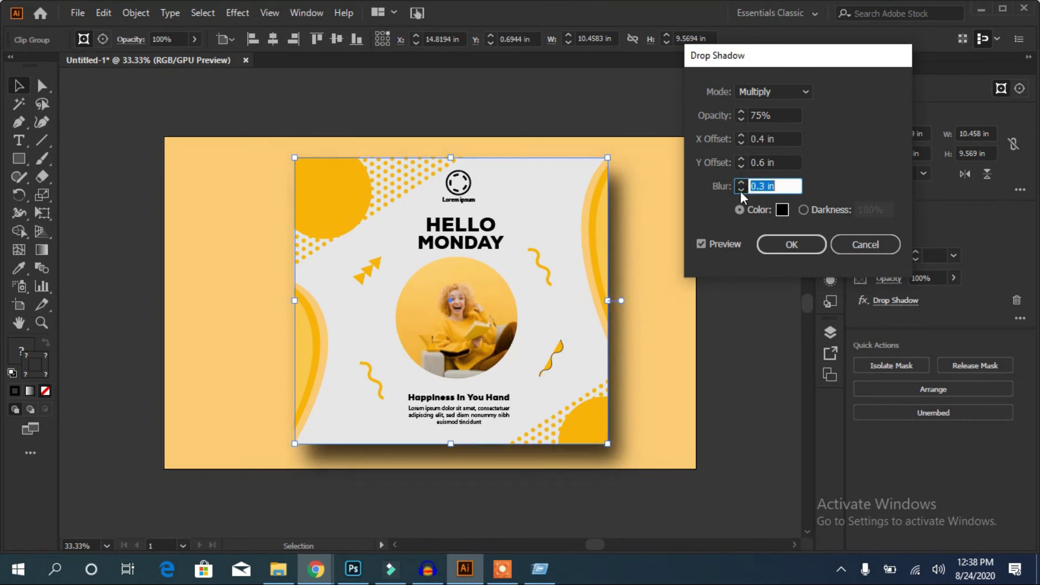
left_click(741, 190)
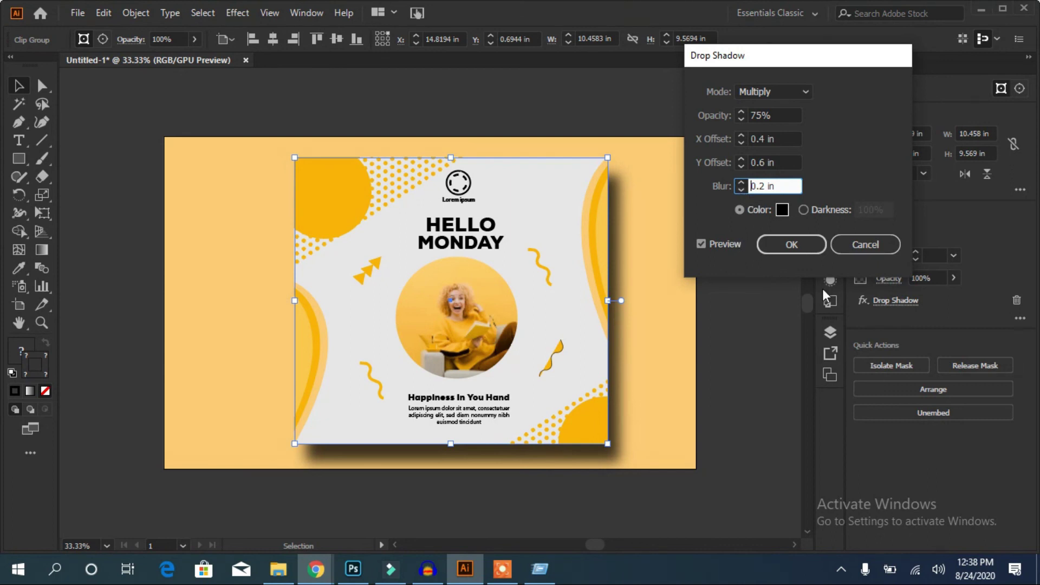
left_click(782, 249)
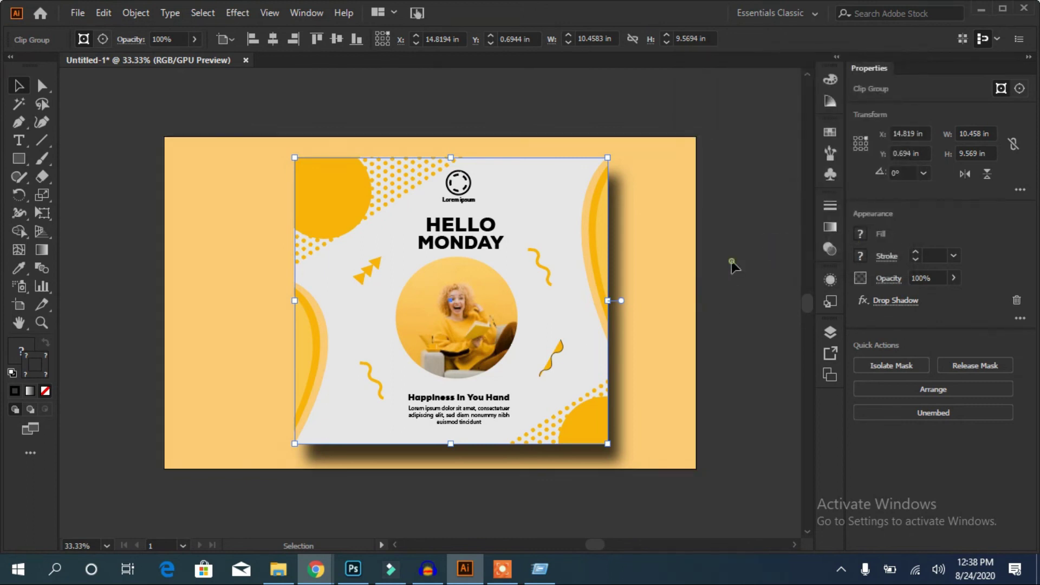
left_click(732, 262)
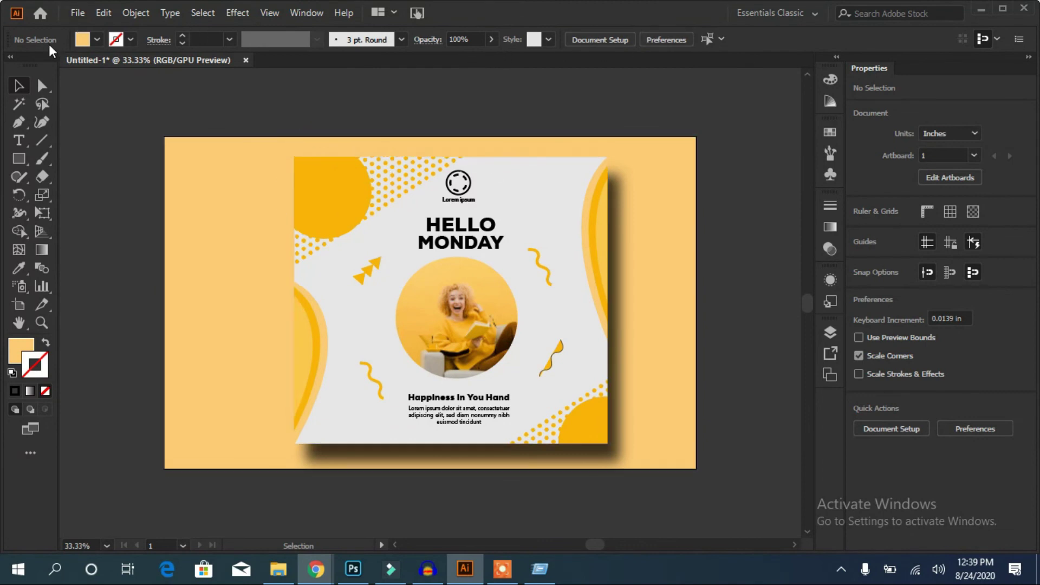
Step: Export the artboard to the Desktop as a JPEG named 'flyer design' using artboard bounds
left_click(79, 18)
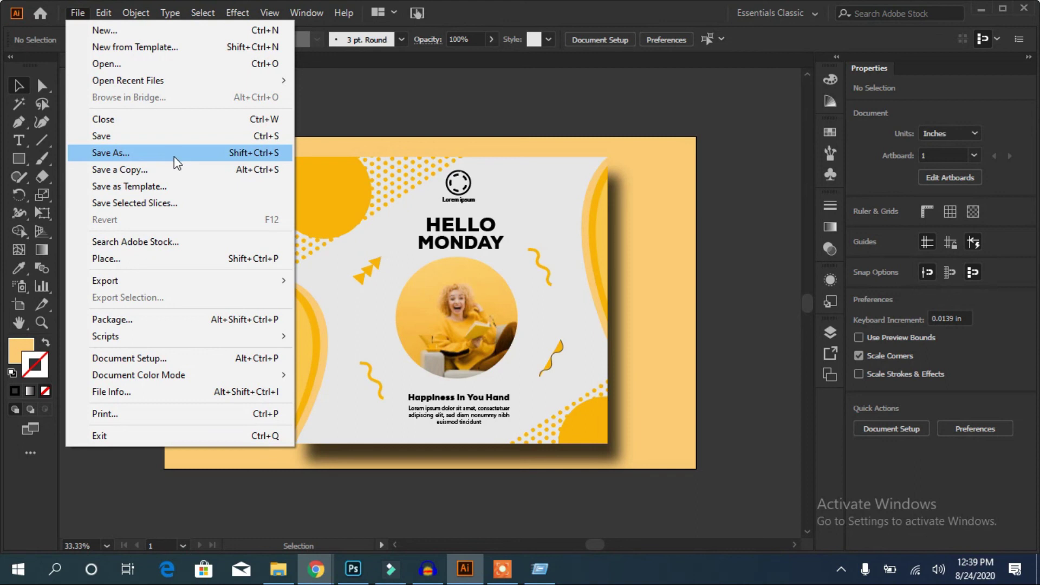
mouse_move(105, 280)
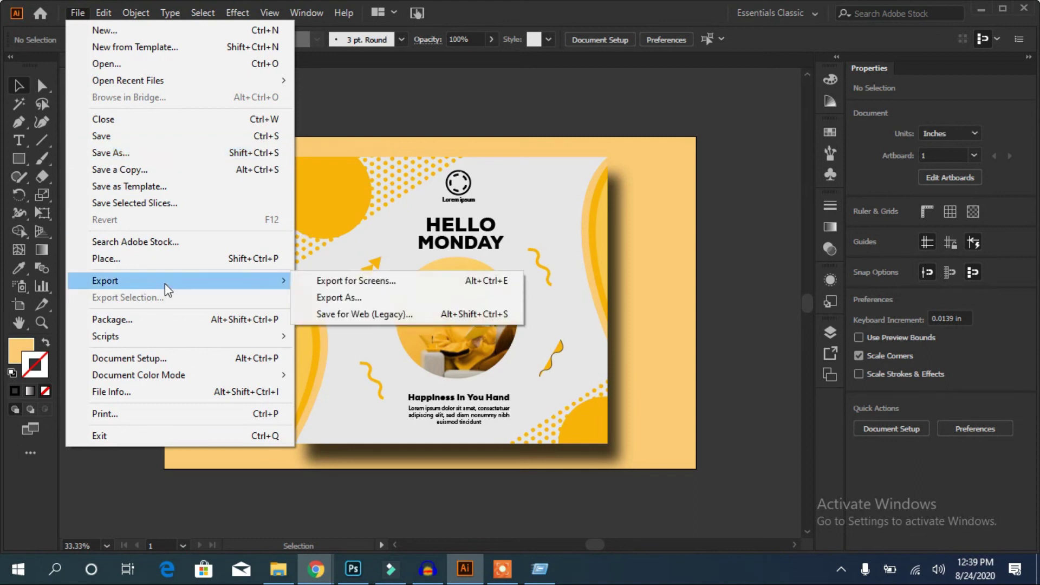
left_click(353, 297)
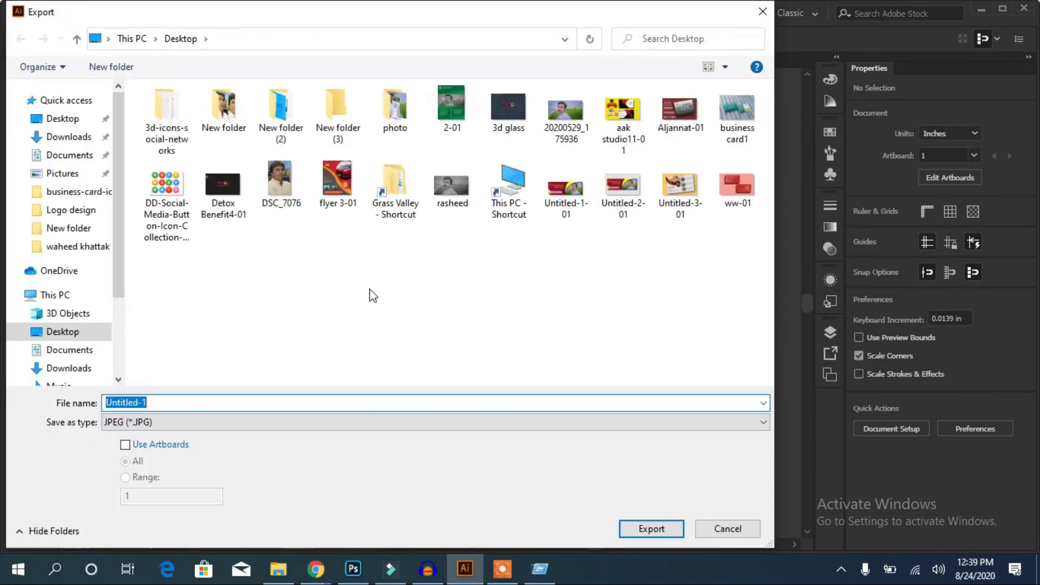
left_click(126, 446)
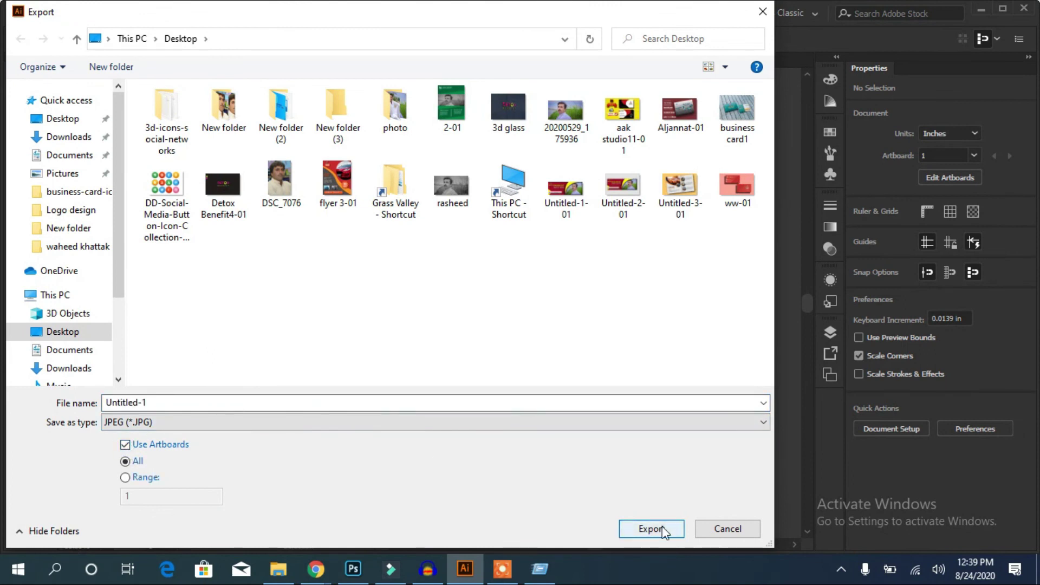
left_click(167, 404)
double_click(132, 406)
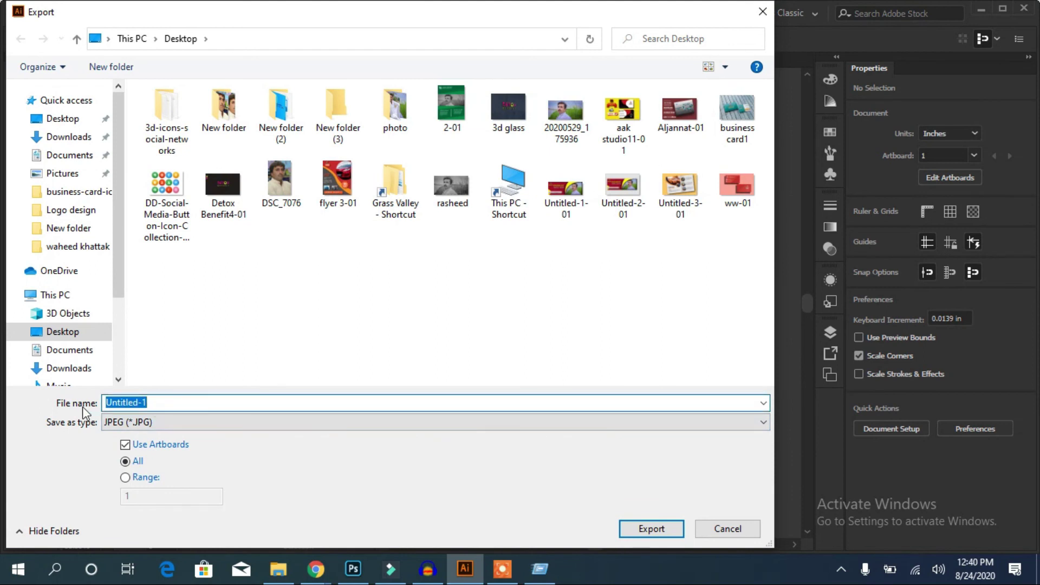
type("fl")
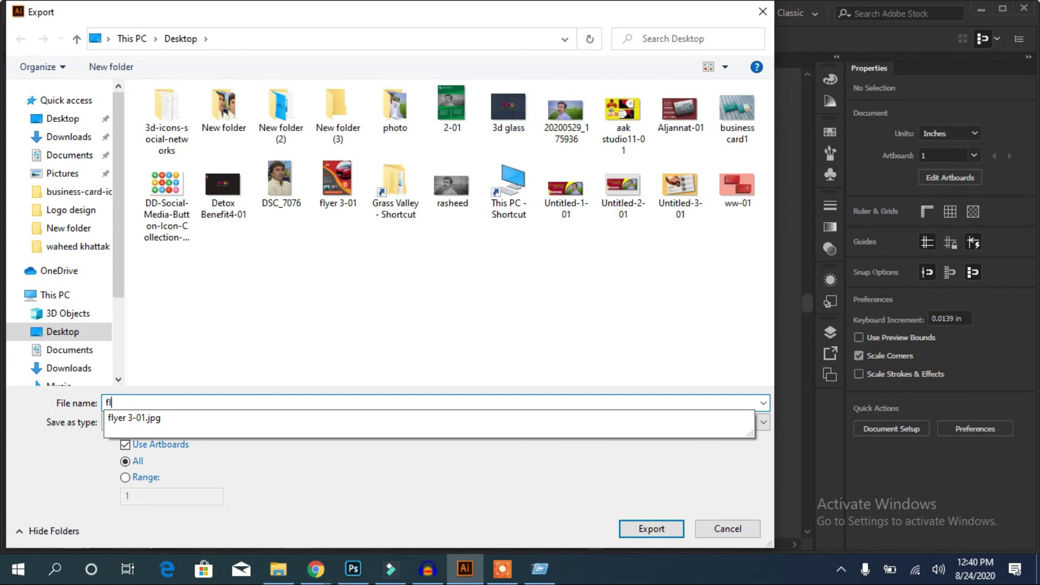
type("yer")
type(" desi")
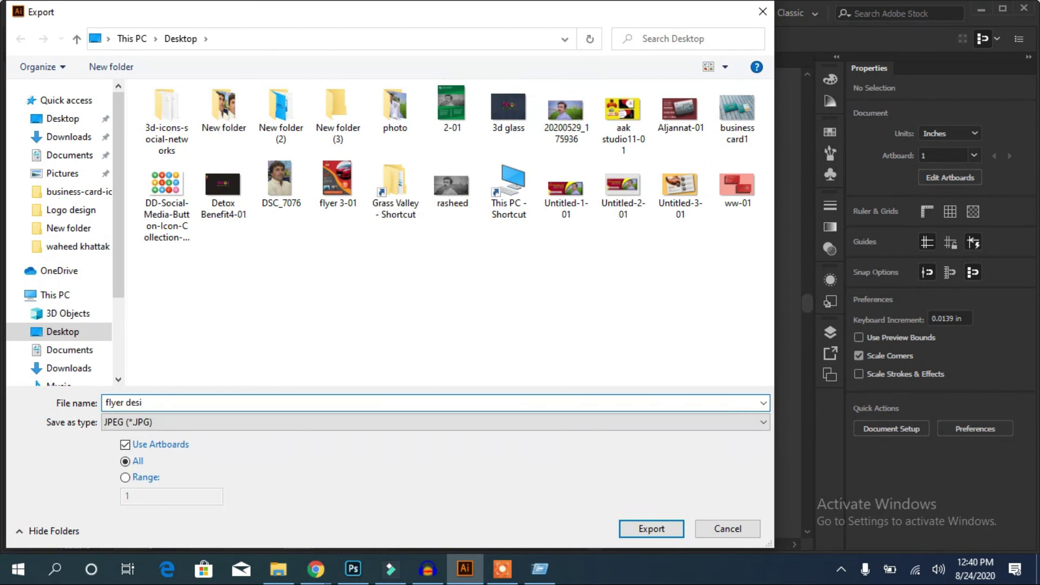
type("gn")
left_click(649, 528)
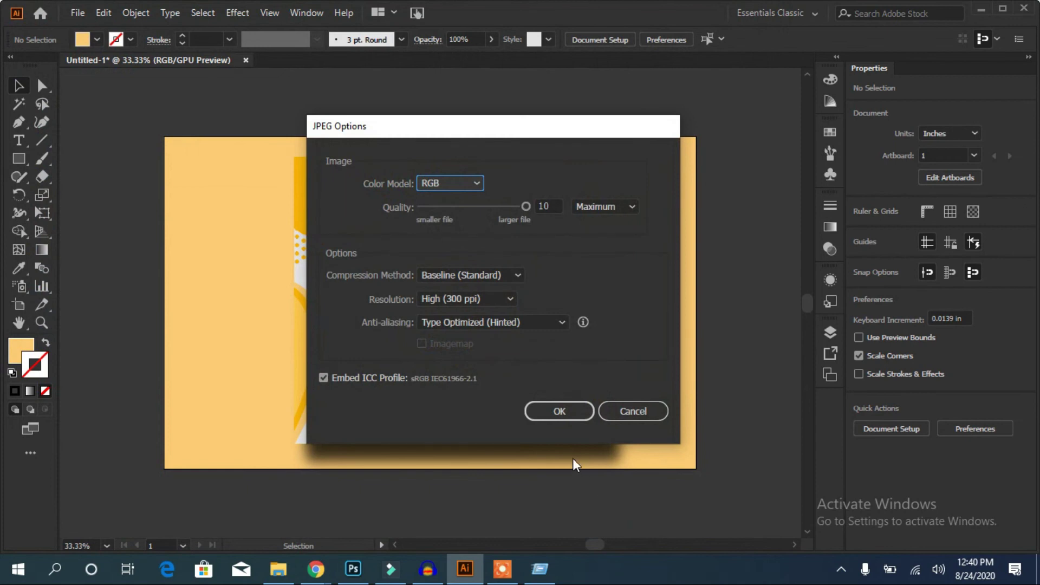
Step: Accept JPEG Options of RGB, Quality 10 Maximum and 300 ppi to finish the export
left_click(568, 417)
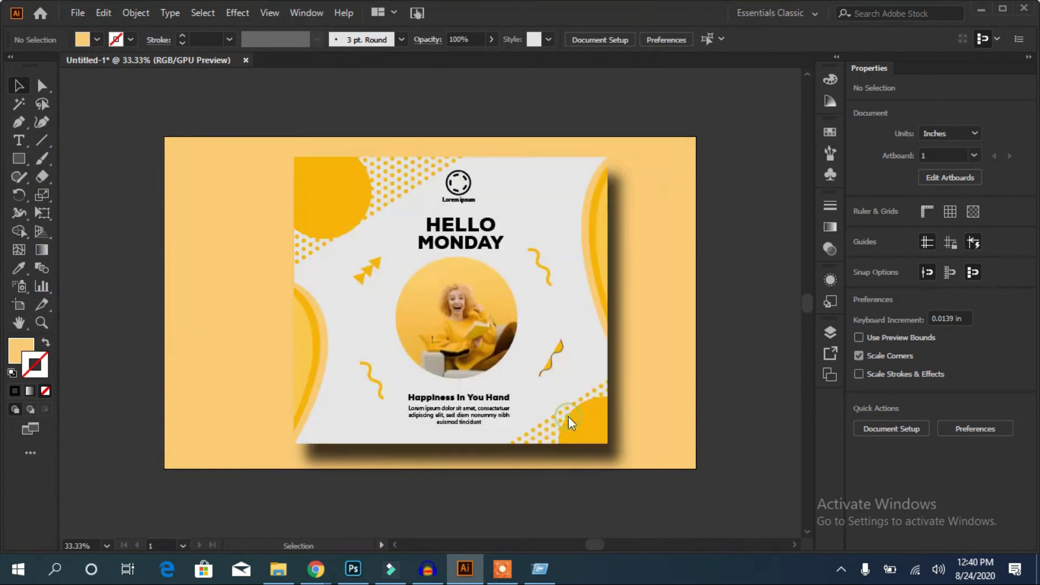
left_click(499, 573)
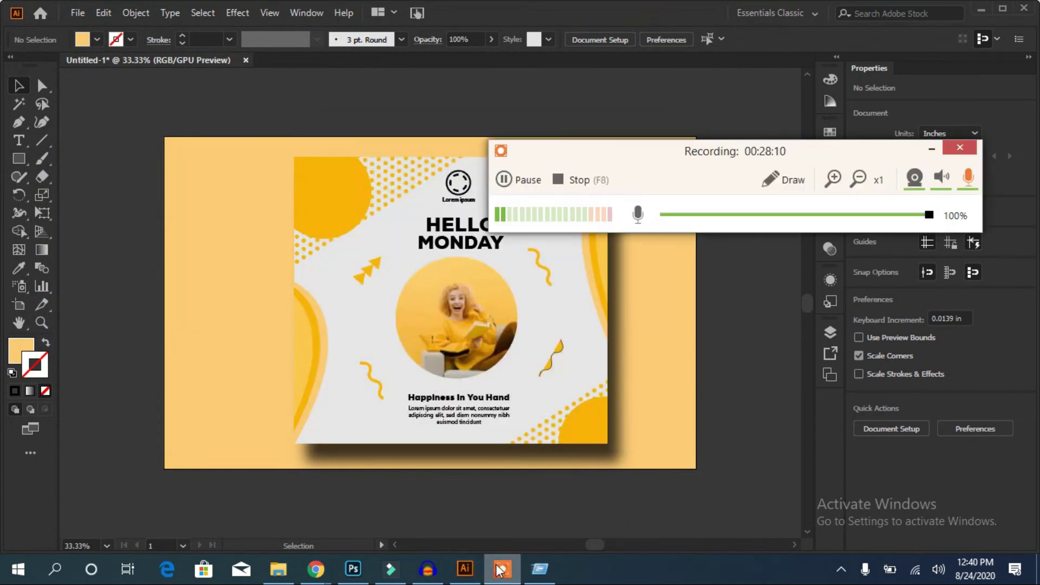